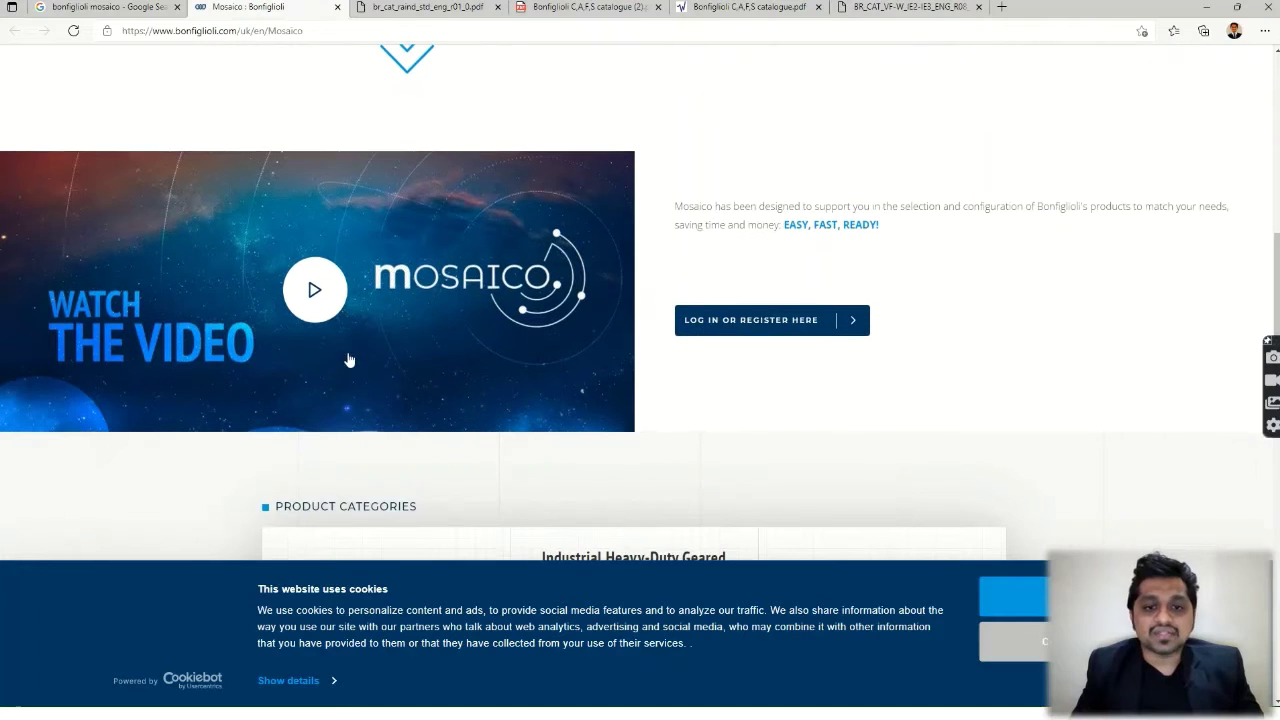
Play the Mosaico intro video, dismiss the cookie notice, skip to 0:40, then close the video
{"action": "left_click", "coordinate": [315, 290]}
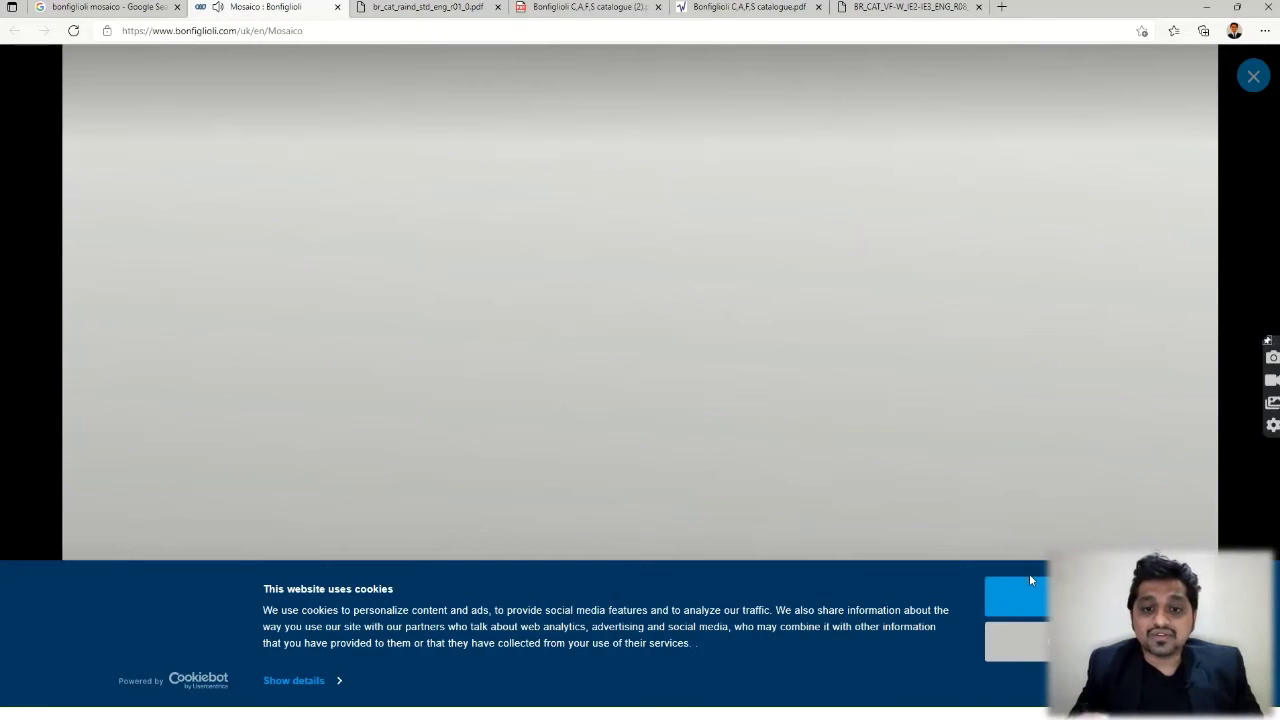
{"action": "left_click", "coordinate": [1008, 592]}
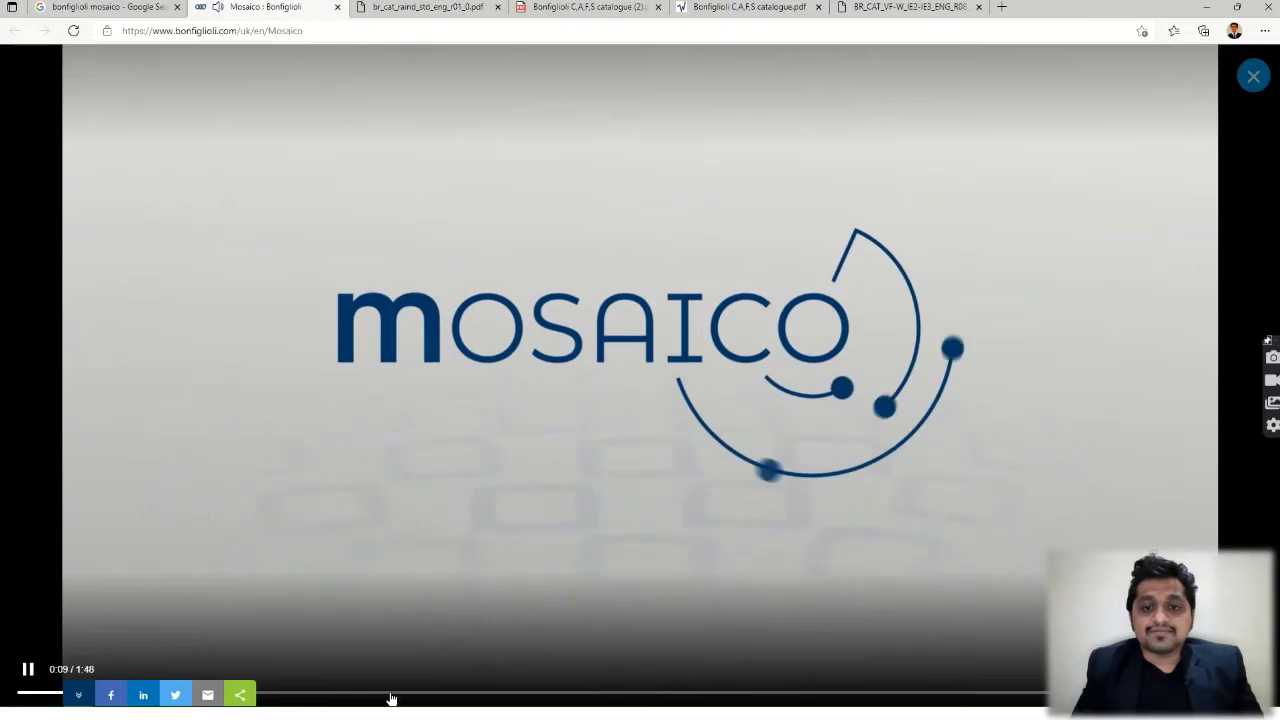
{"action": "left_click", "coordinate": [481, 696]}
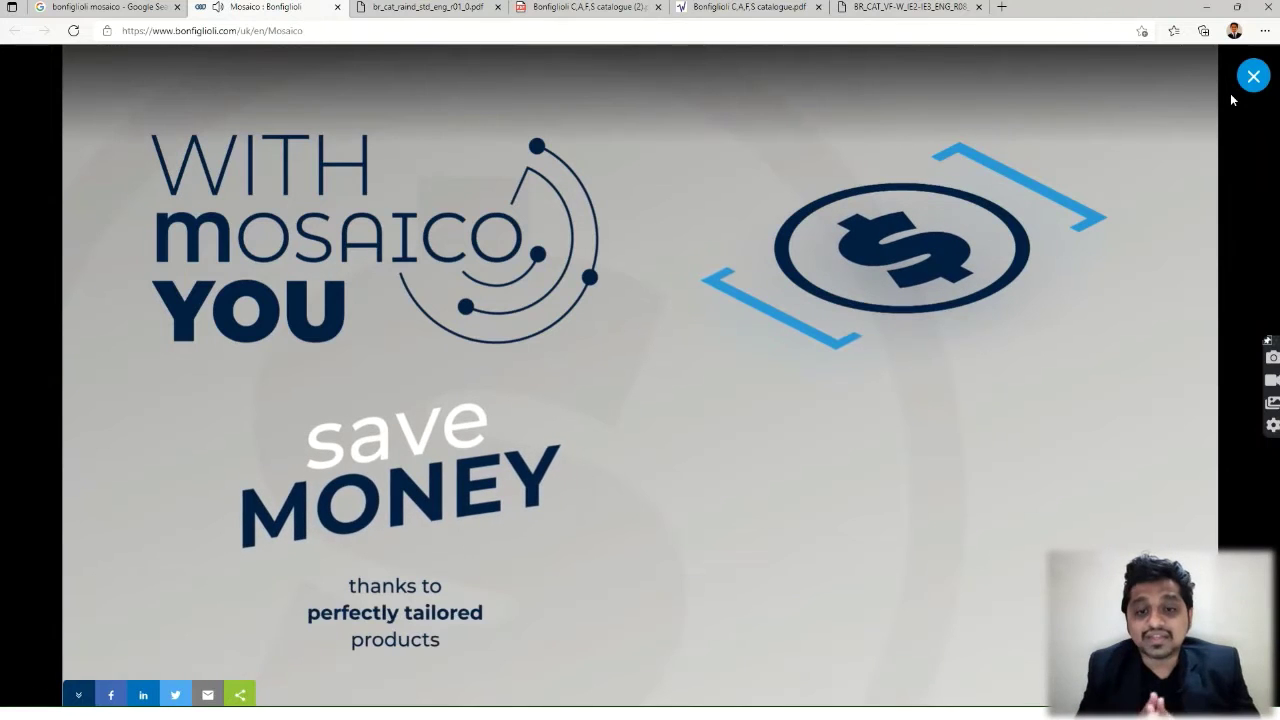
{"action": "left_click", "coordinate": [1247, 82]}
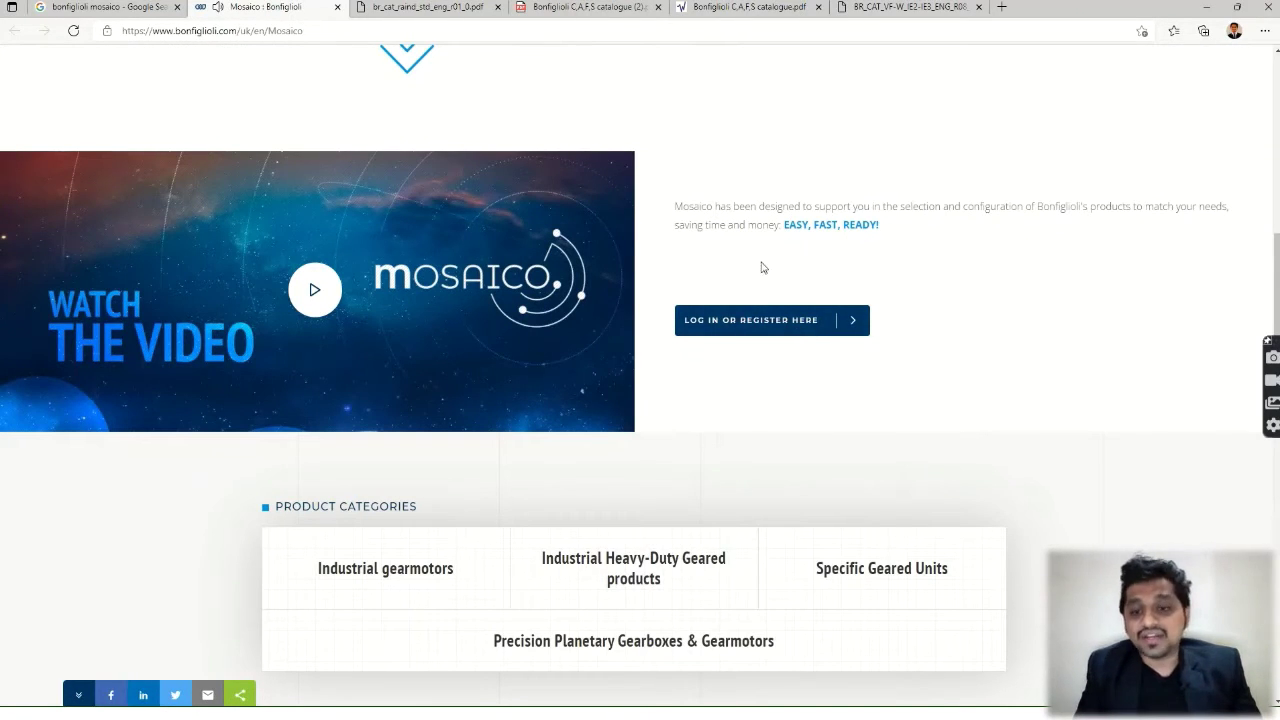
Log in to Mosaico and browse the Configurators catalogue of 180 products
{"action": "left_click", "coordinate": [758, 330]}
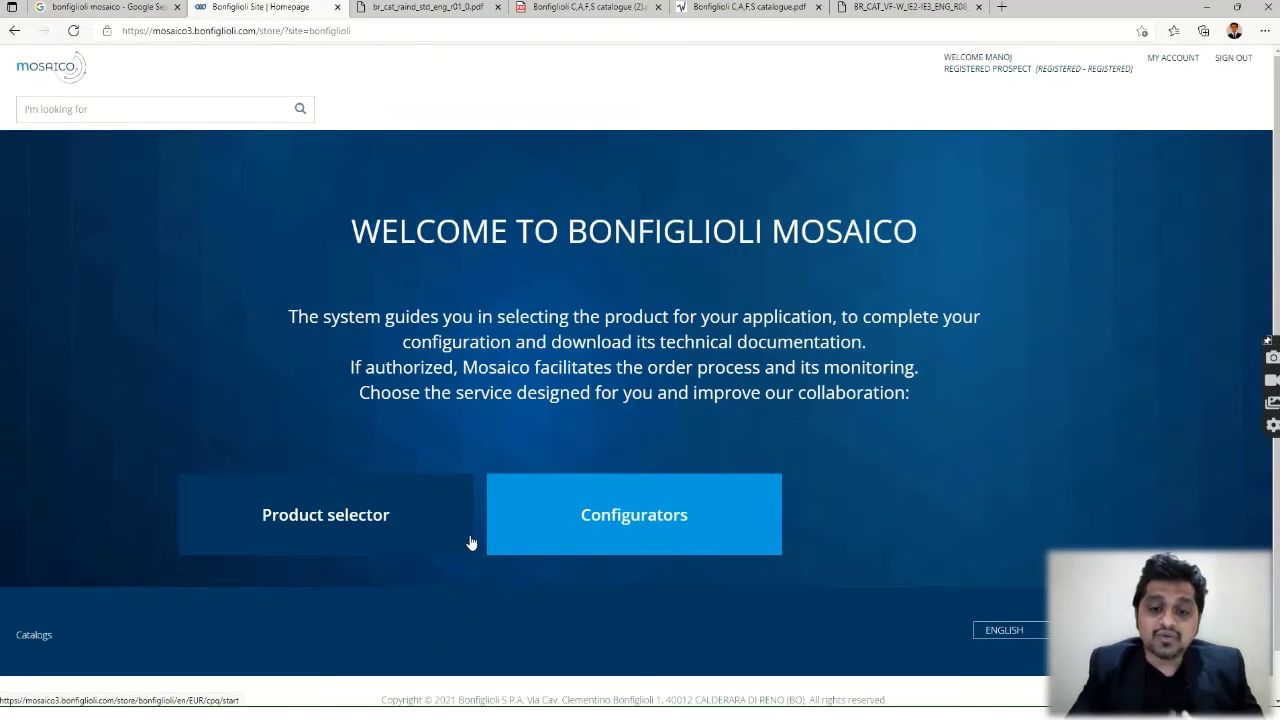
{"action": "left_click", "coordinate": [581, 537]}
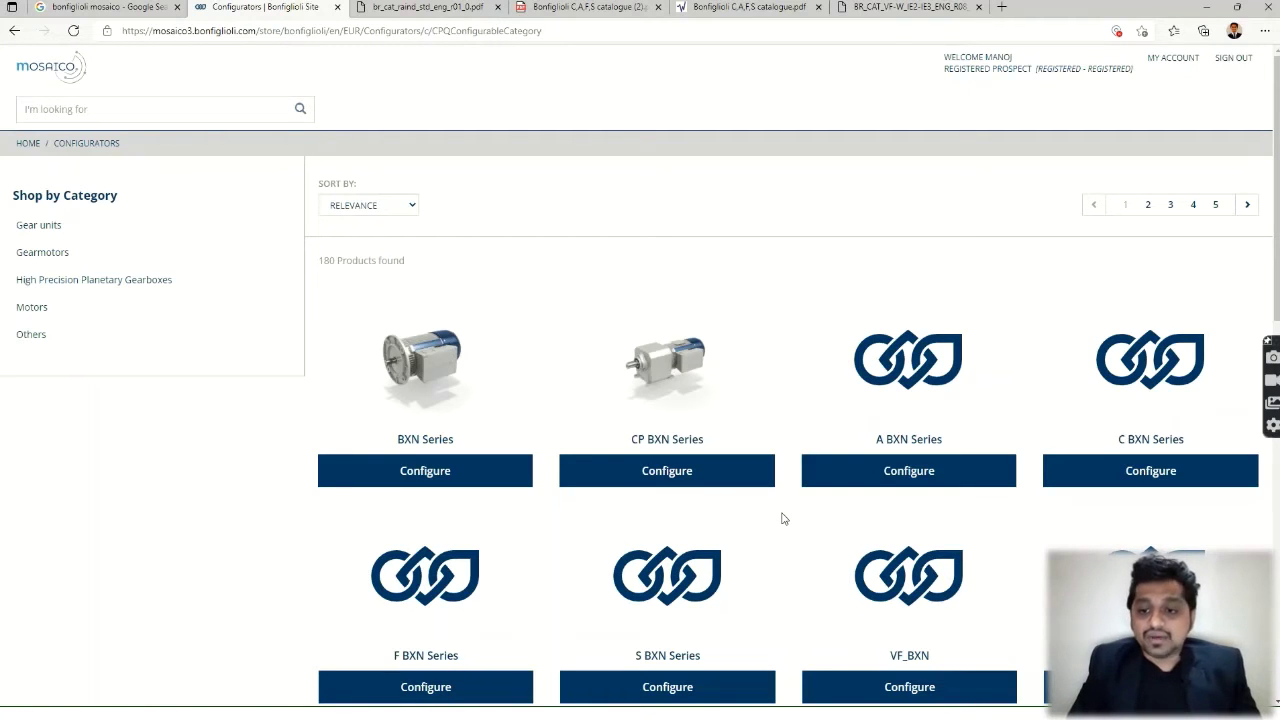
{"action": "scroll", "coordinate": [784, 518], "scroll_direction": "down", "scroll_amount": 1}
{"action": "scroll", "coordinate": [765, 500], "scroll_direction": "down", "scroll_amount": 2}
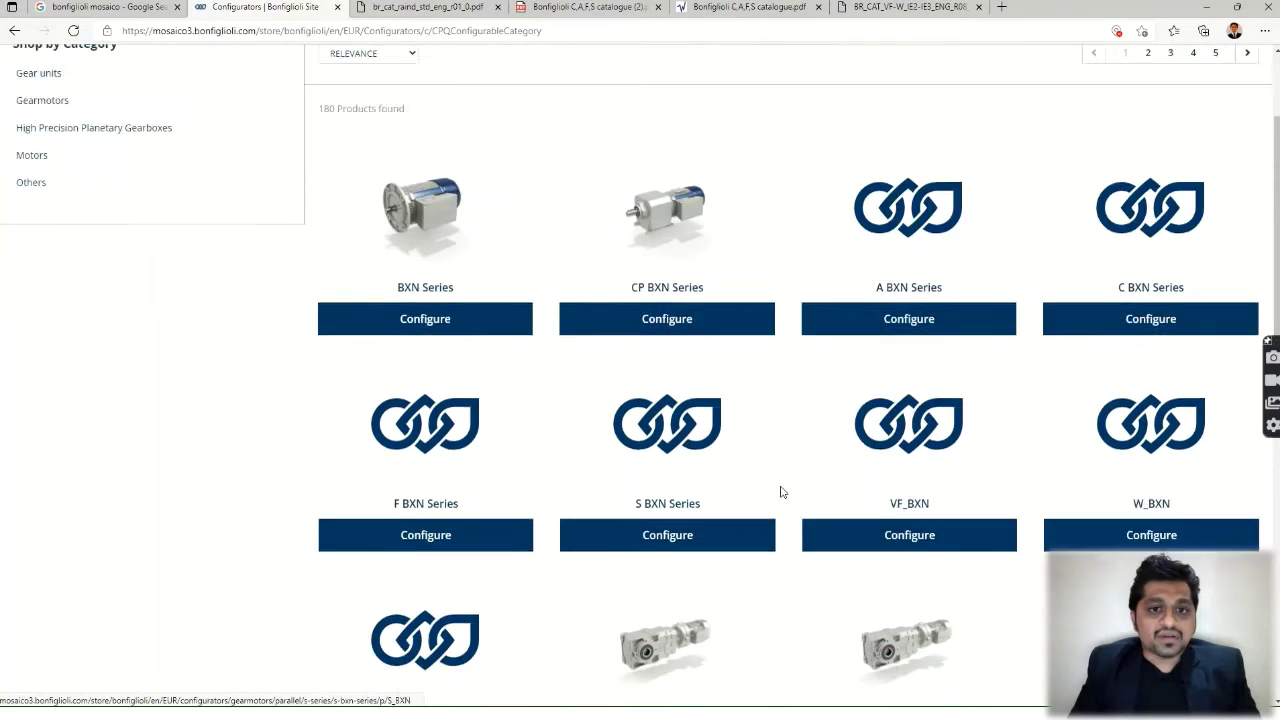
{"action": "scroll", "coordinate": [690, 497], "scroll_direction": "up", "scroll_amount": 1}
{"action": "scroll", "coordinate": [697, 490], "scroll_direction": "up", "scroll_amount": 1}
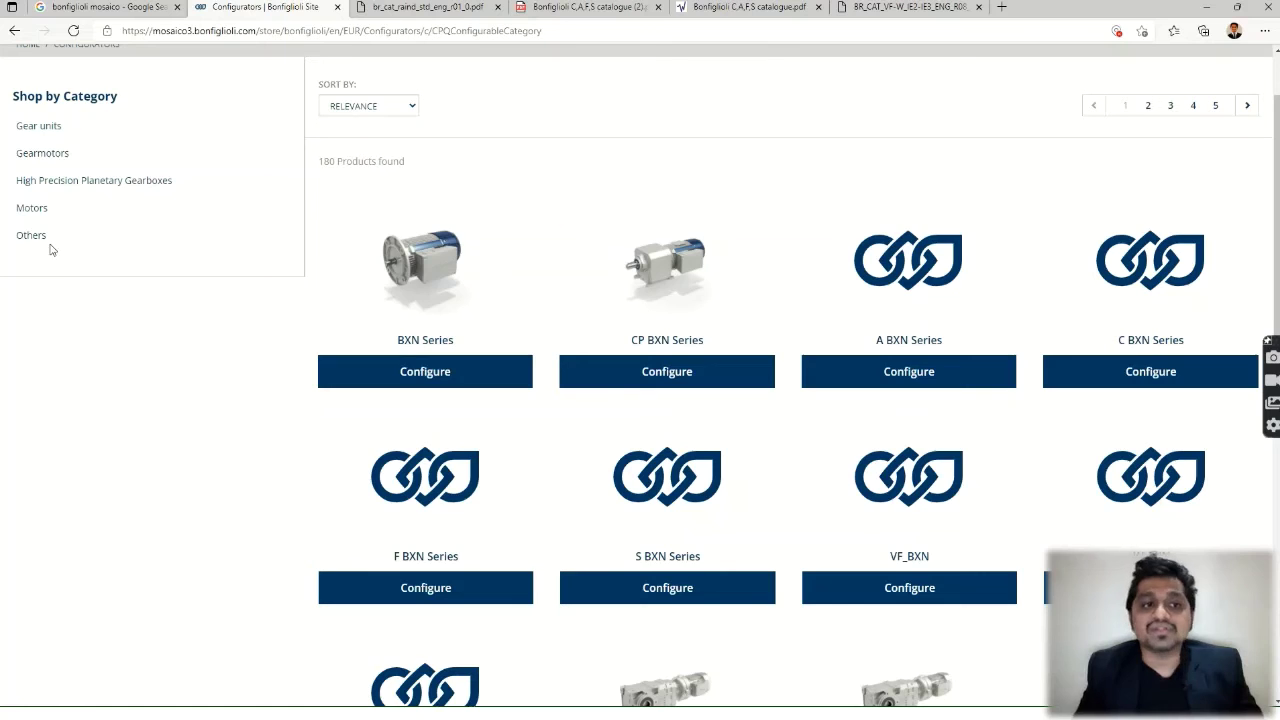
Filter the configurators catalogue to Gear units and browse the results
{"action": "left_click", "coordinate": [49, 133]}
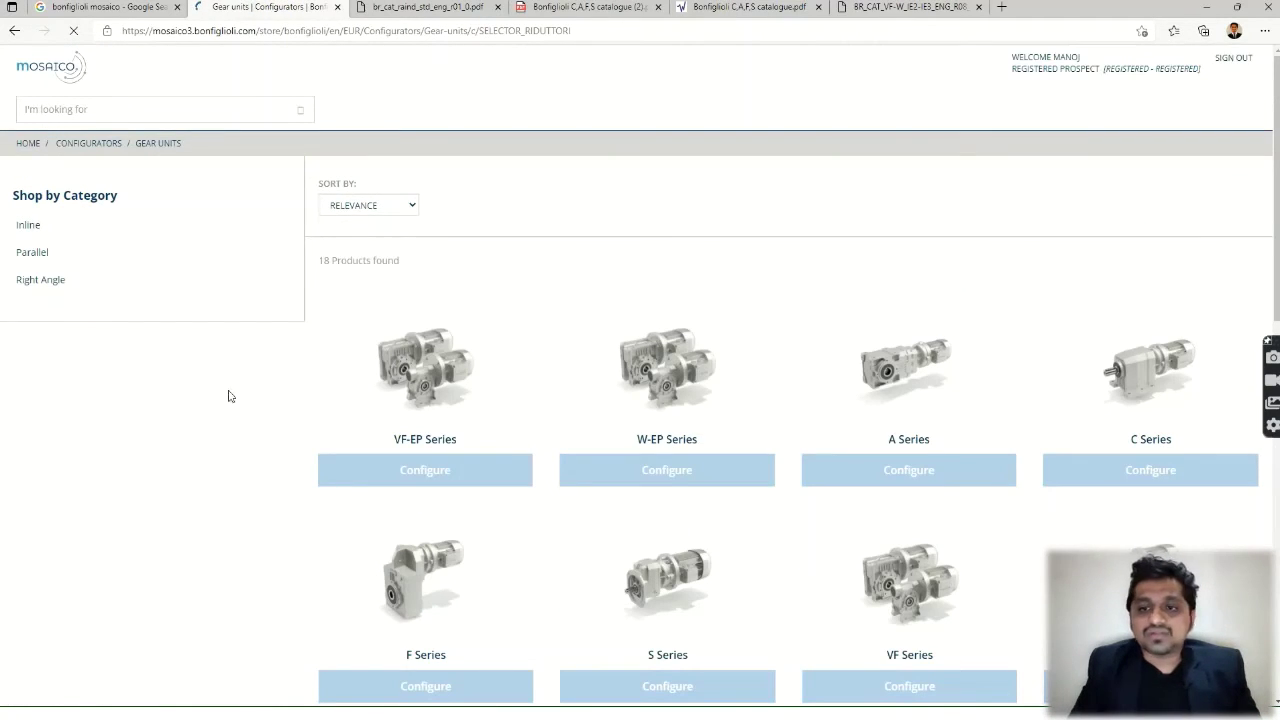
{"action": "scroll", "coordinate": [551, 328], "scroll_direction": "down", "scroll_amount": 2}
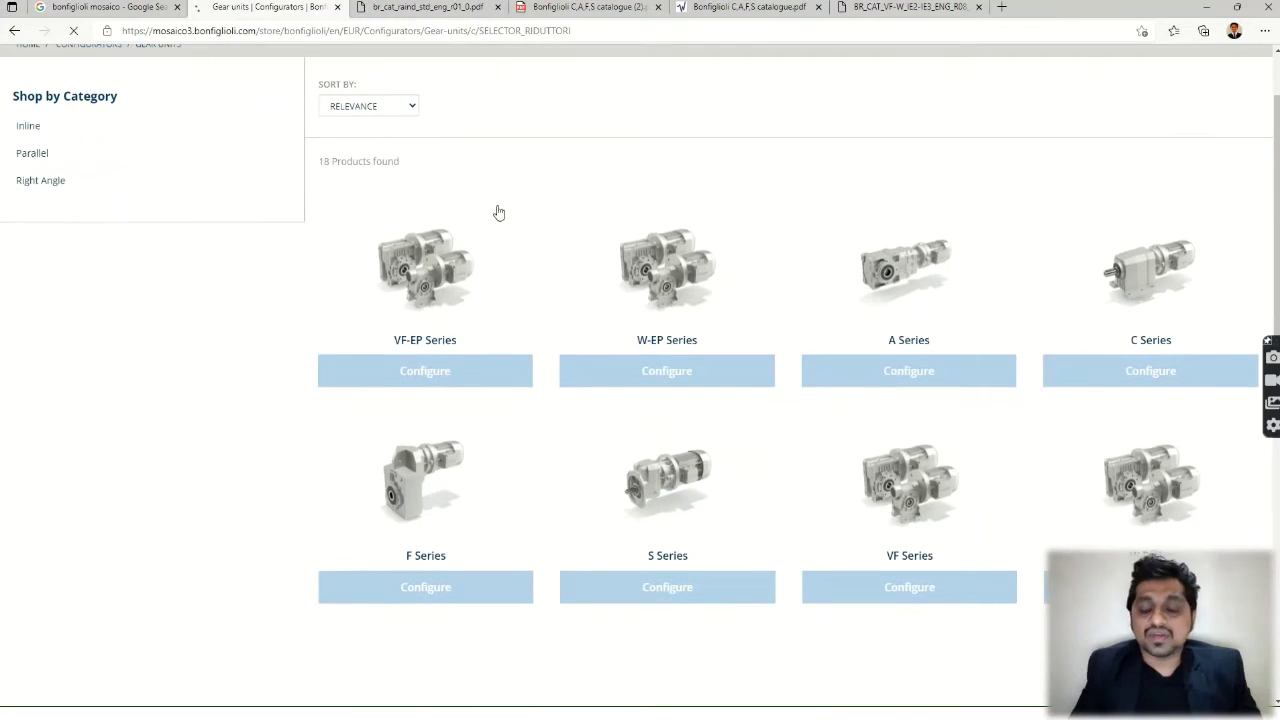
{"action": "scroll", "coordinate": [1049, 437], "scroll_direction": "down", "scroll_amount": 4}
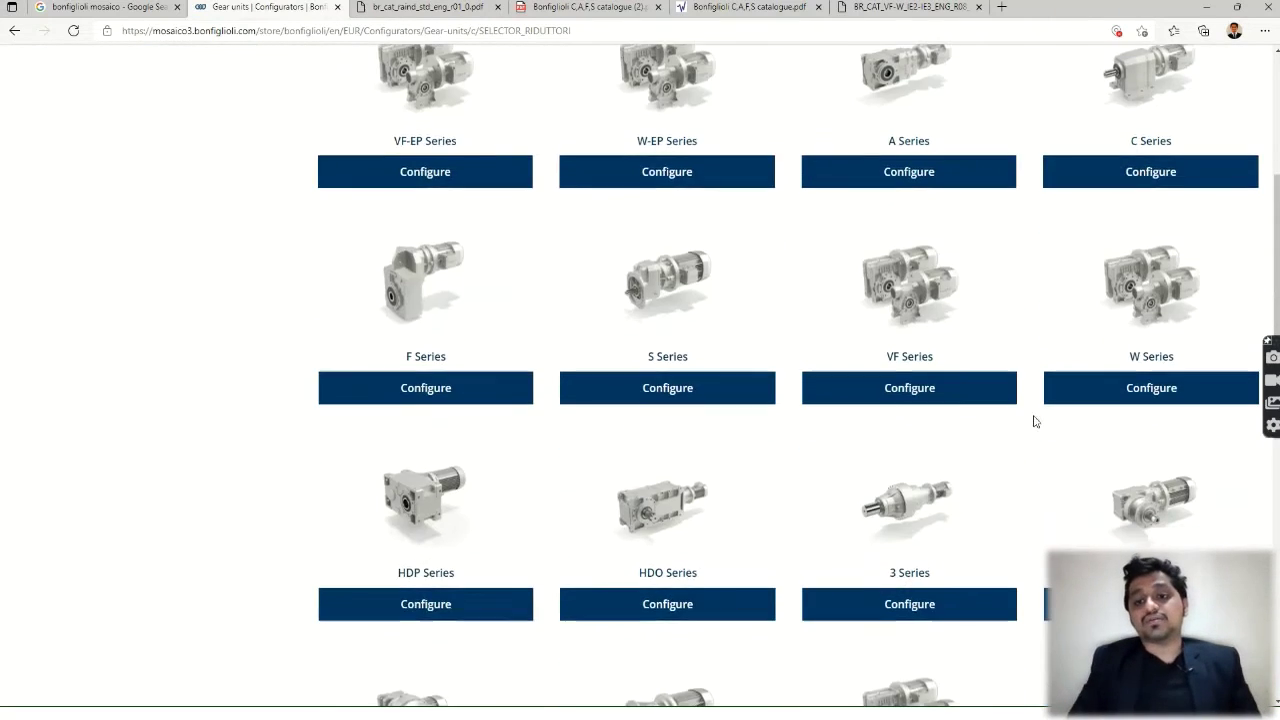
{"action": "scroll", "coordinate": [726, 491], "scroll_direction": "down", "scroll_amount": 1}
{"action": "scroll", "coordinate": [724, 494], "scroll_direction": "up", "scroll_amount": 5}
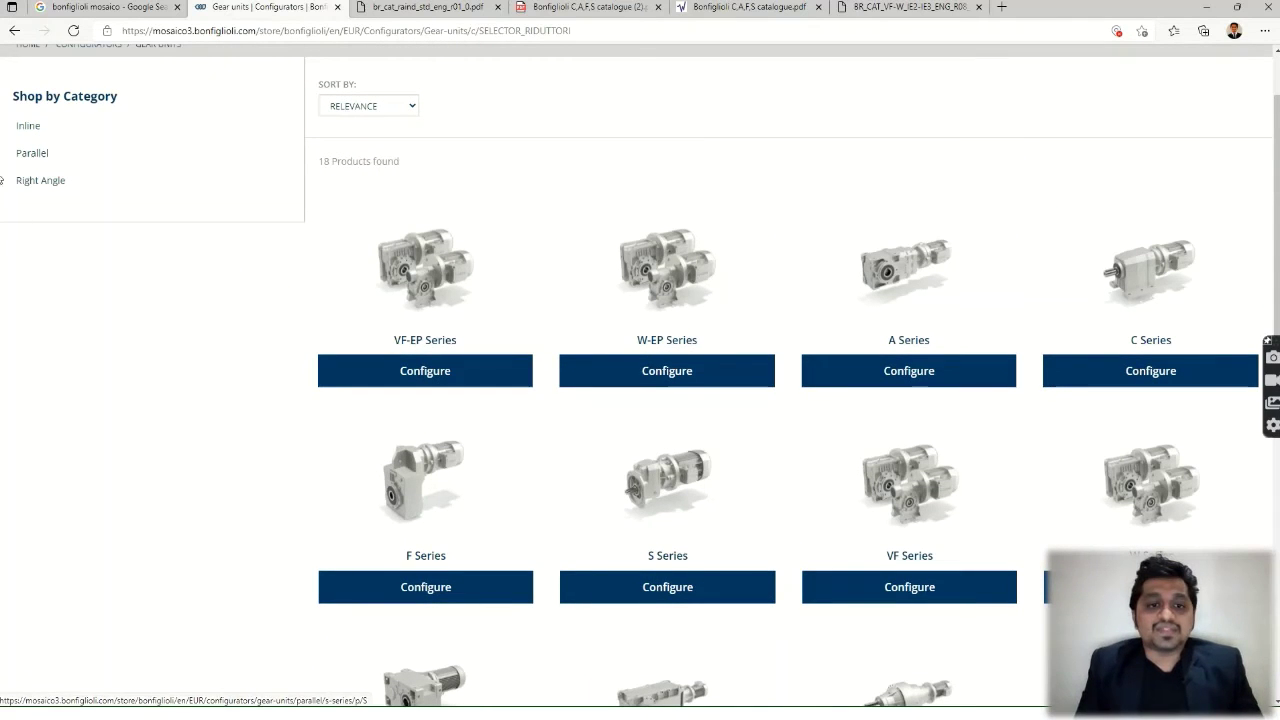
Narrow to Inline gear units and open the AS Series configuration form
{"action": "left_click", "coordinate": [28, 128]}
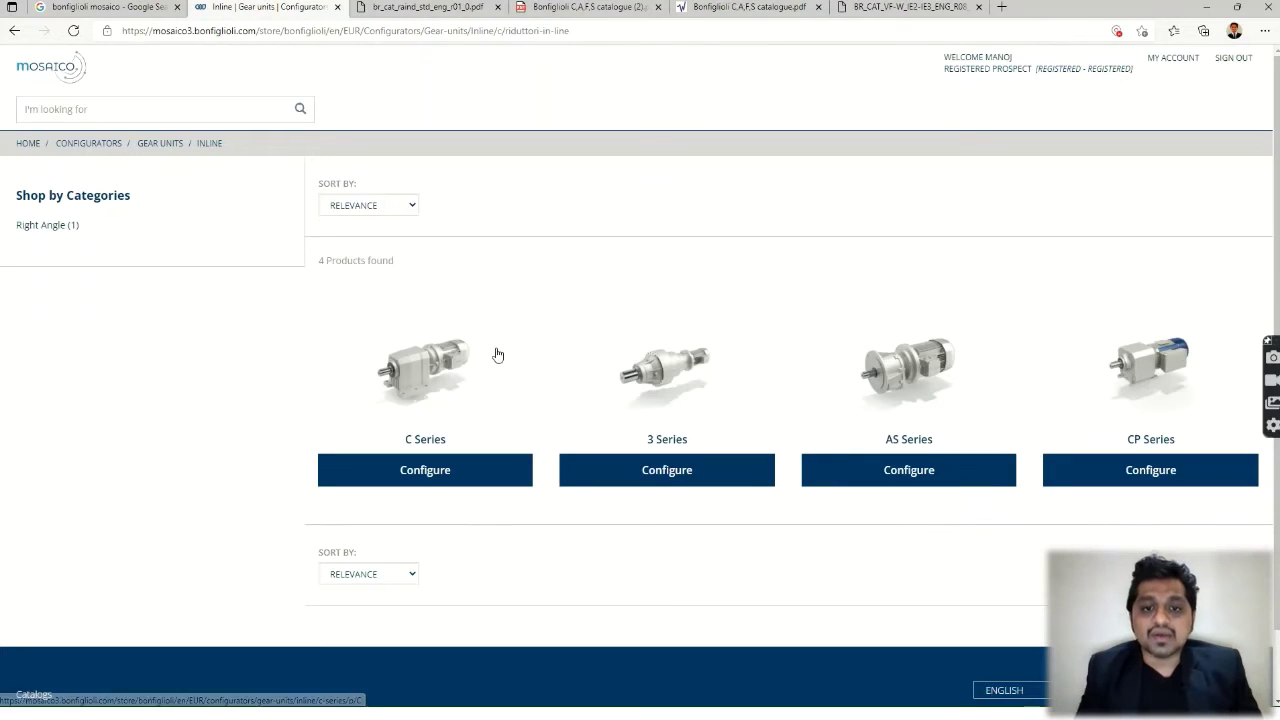
{"action": "left_click", "coordinate": [908, 471]}
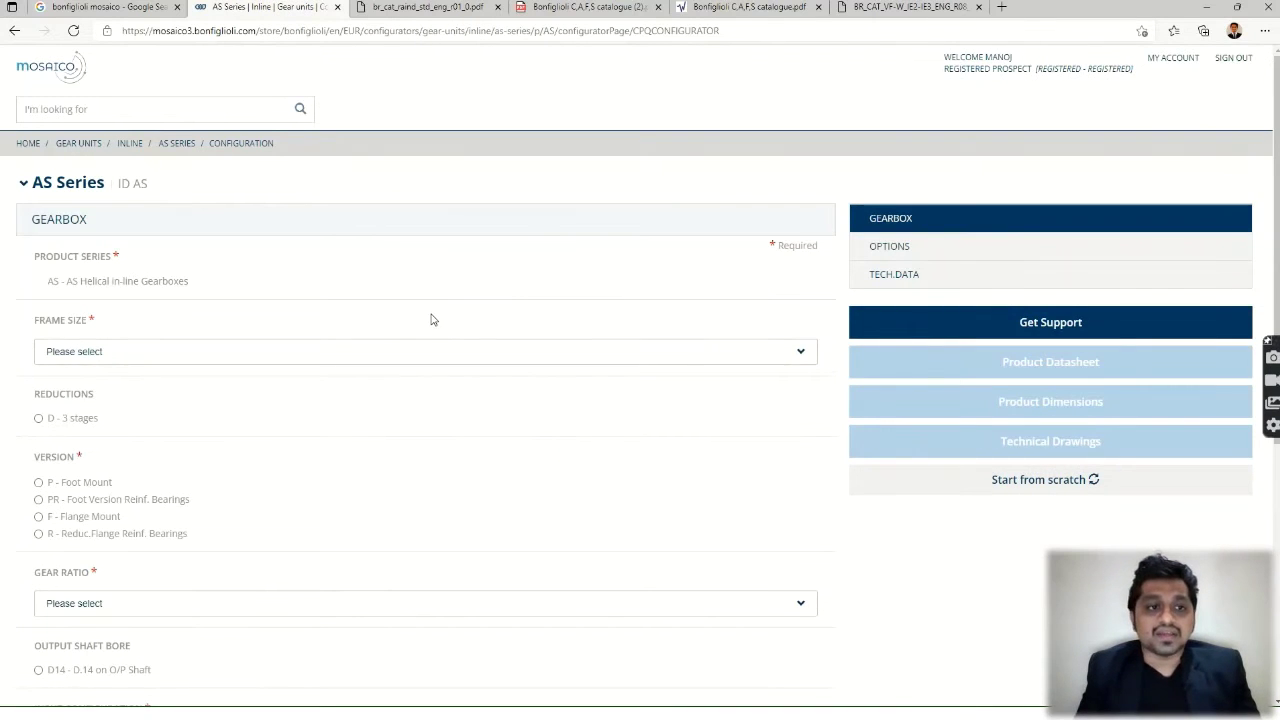
{"action": "scroll", "coordinate": [214, 240], "scroll_direction": "down", "scroll_amount": 3}
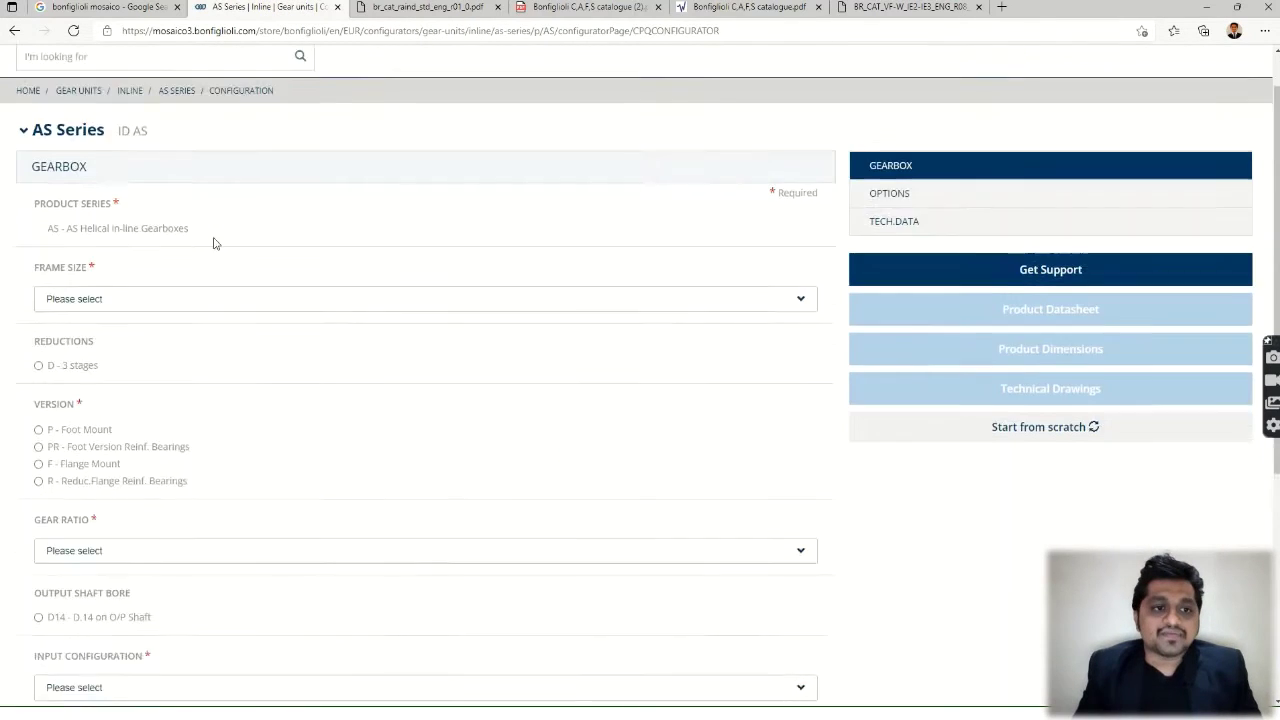
{"action": "scroll", "coordinate": [365, 329], "scroll_direction": "down", "scroll_amount": 2}
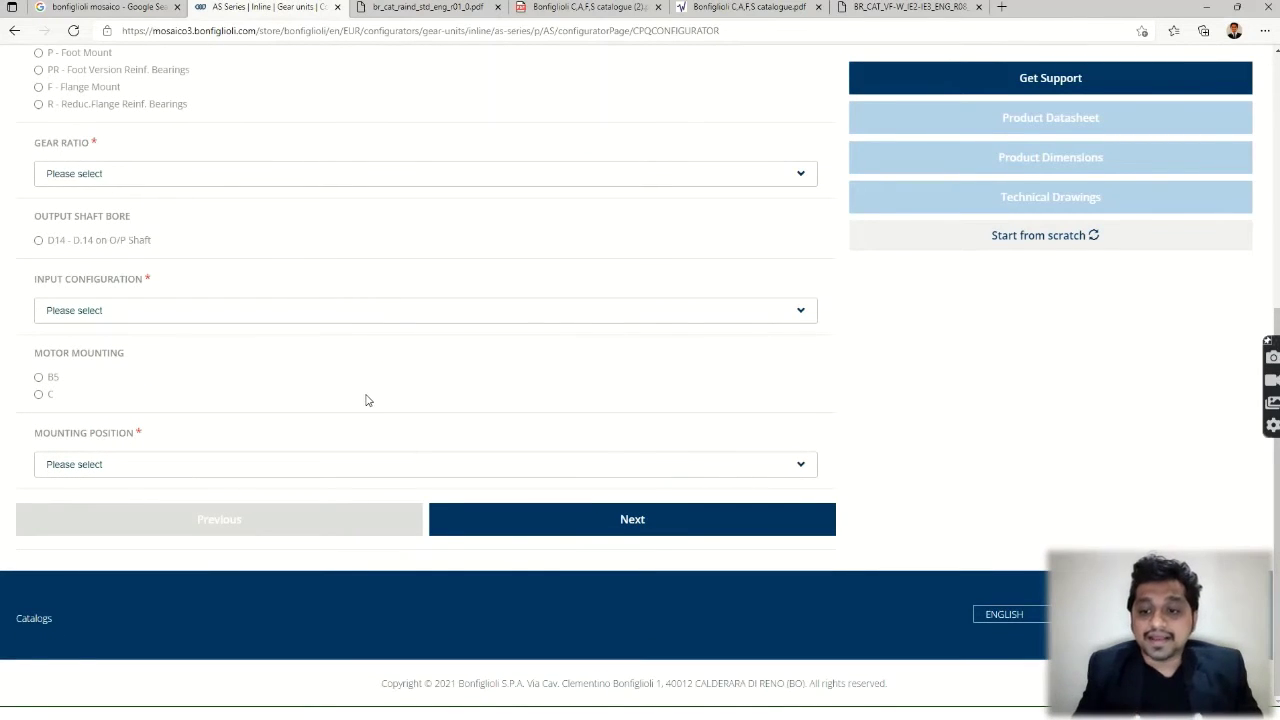
{"action": "scroll", "coordinate": [365, 400], "scroll_direction": "up", "scroll_amount": 5}
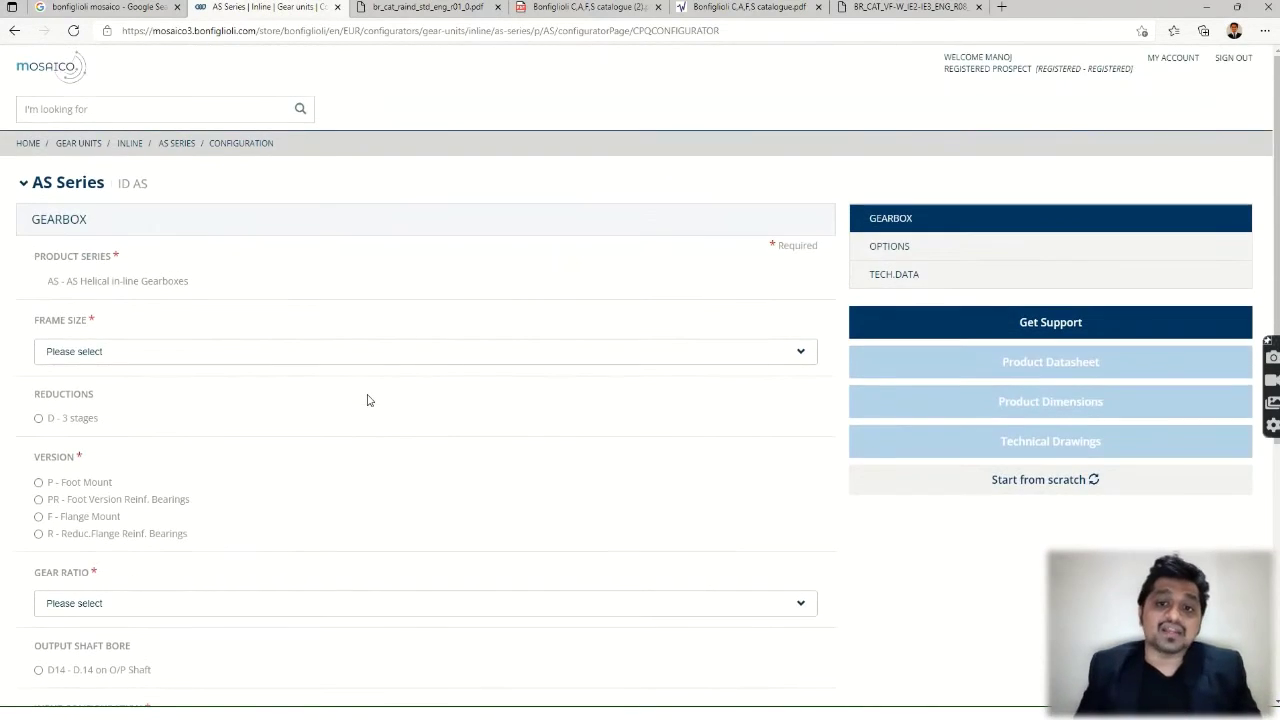
Go back to the Mosaico welcome page and start the Product selector for Gear units
{"action": "left_click", "coordinate": [14, 31]}
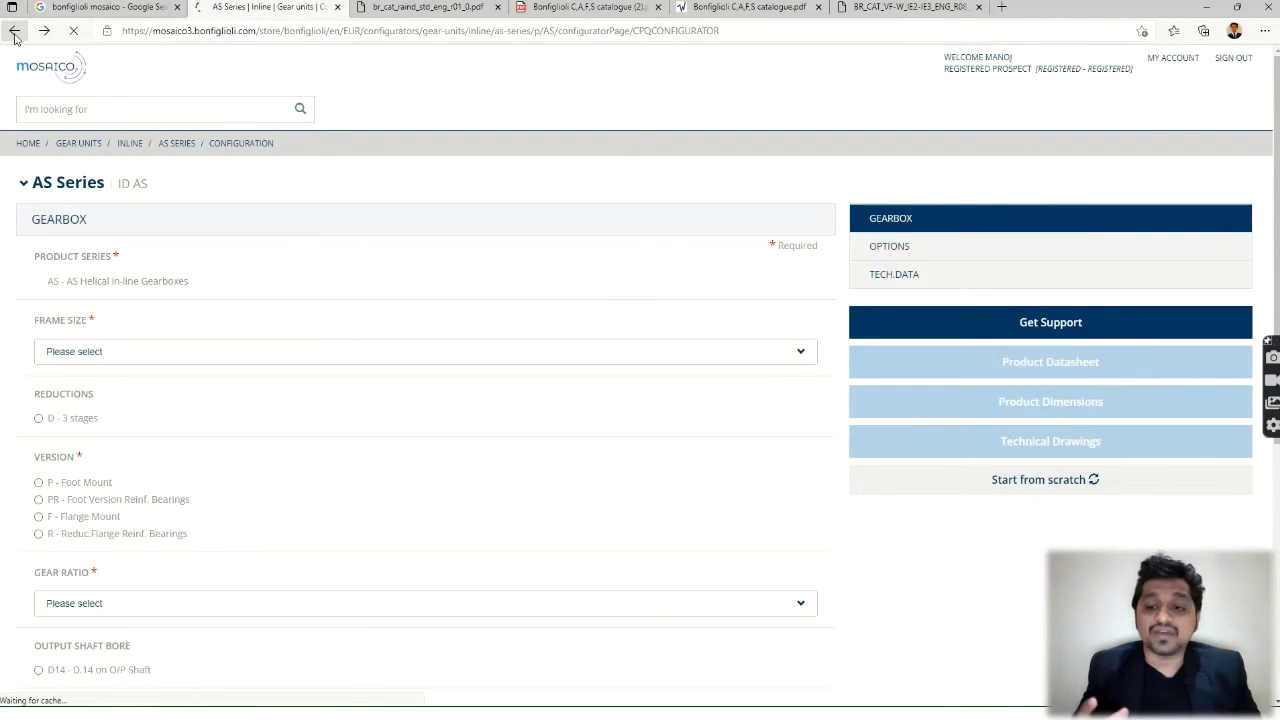
{"action": "left_click", "coordinate": [14, 31]}
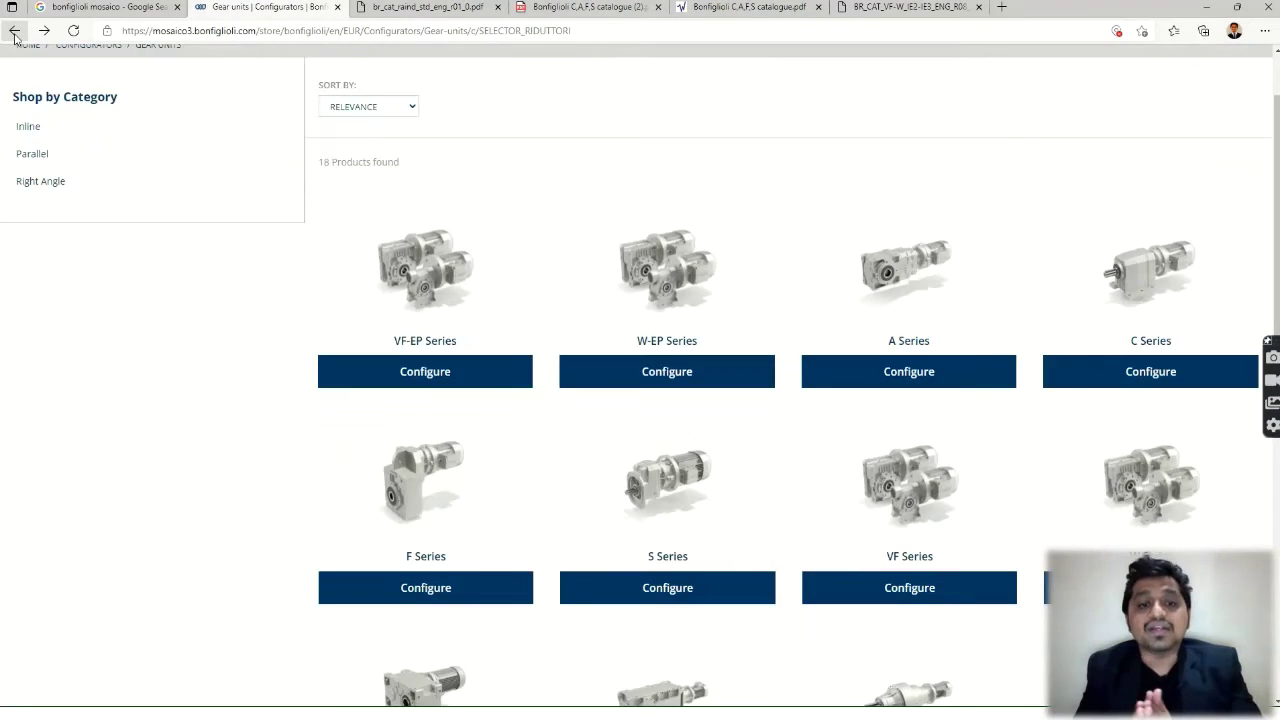
{"action": "left_click", "coordinate": [14, 31]}
{"action": "left_click", "coordinate": [14, 31]}
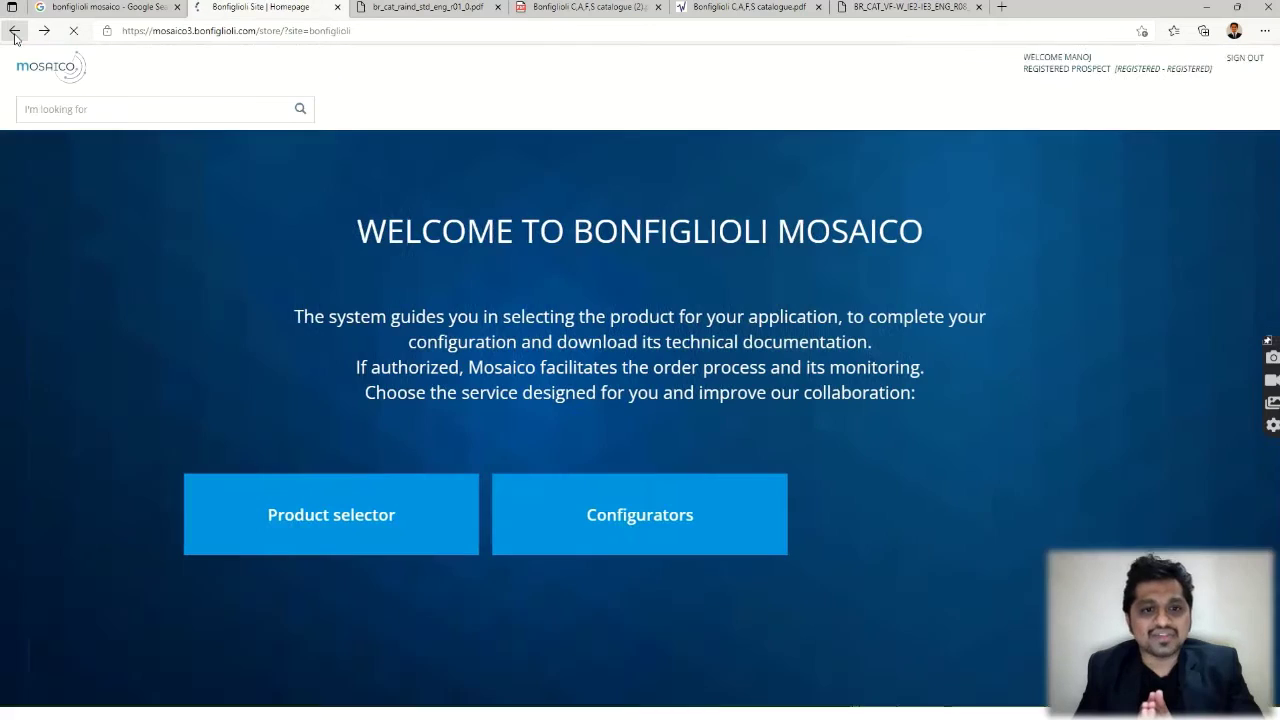
{"action": "left_click", "coordinate": [293, 502]}
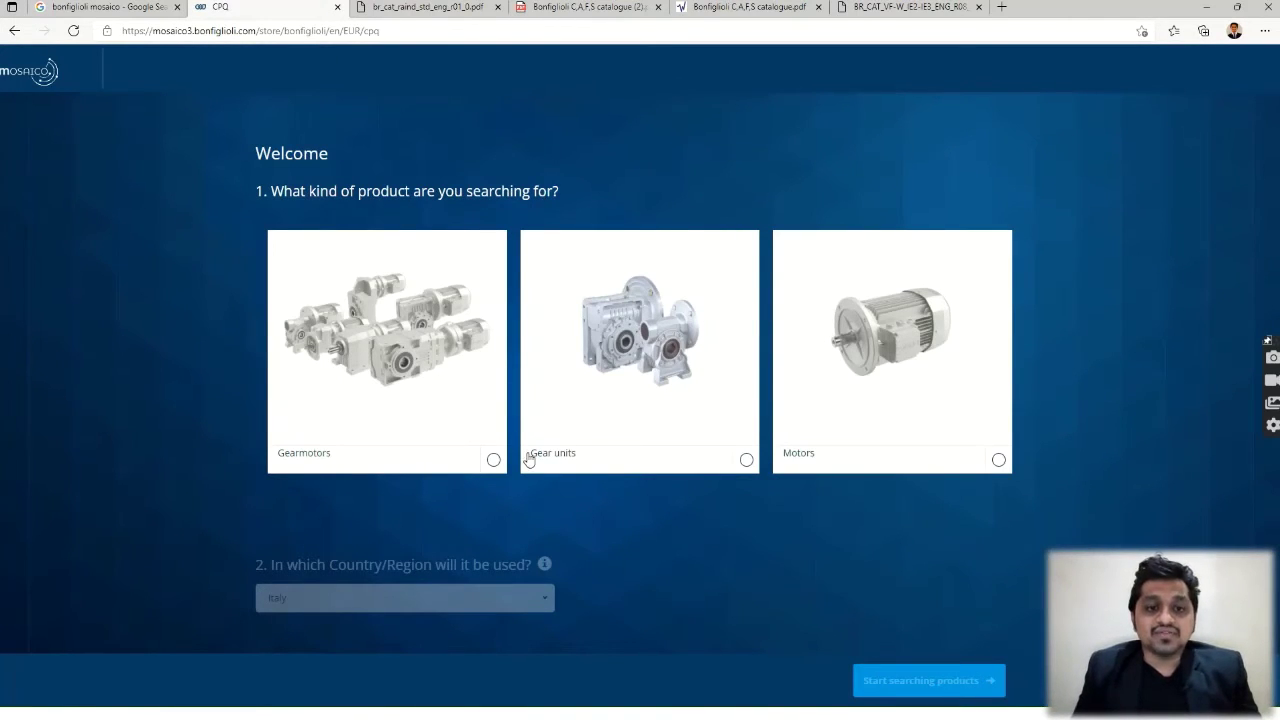
{"action": "left_click", "coordinate": [747, 460]}
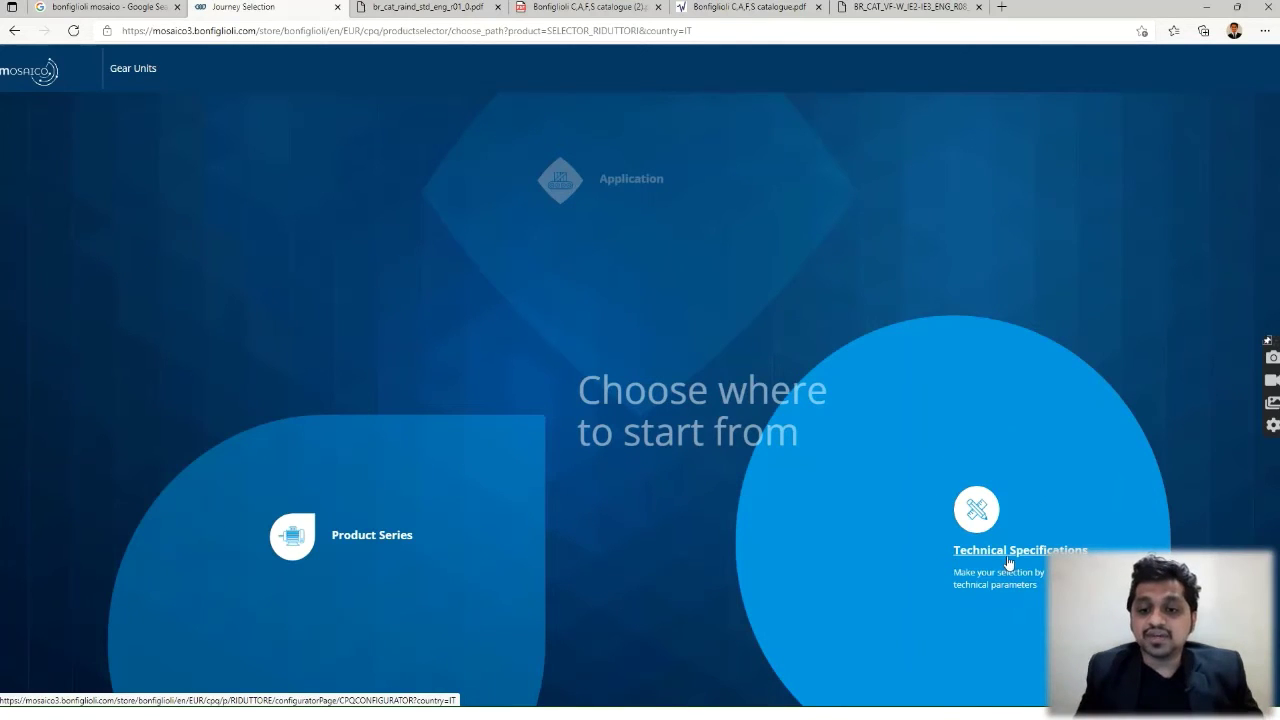
Choose Technical Specifications and review the empty torque, power, speed and ratio fields
{"action": "left_click", "coordinate": [1008, 564]}
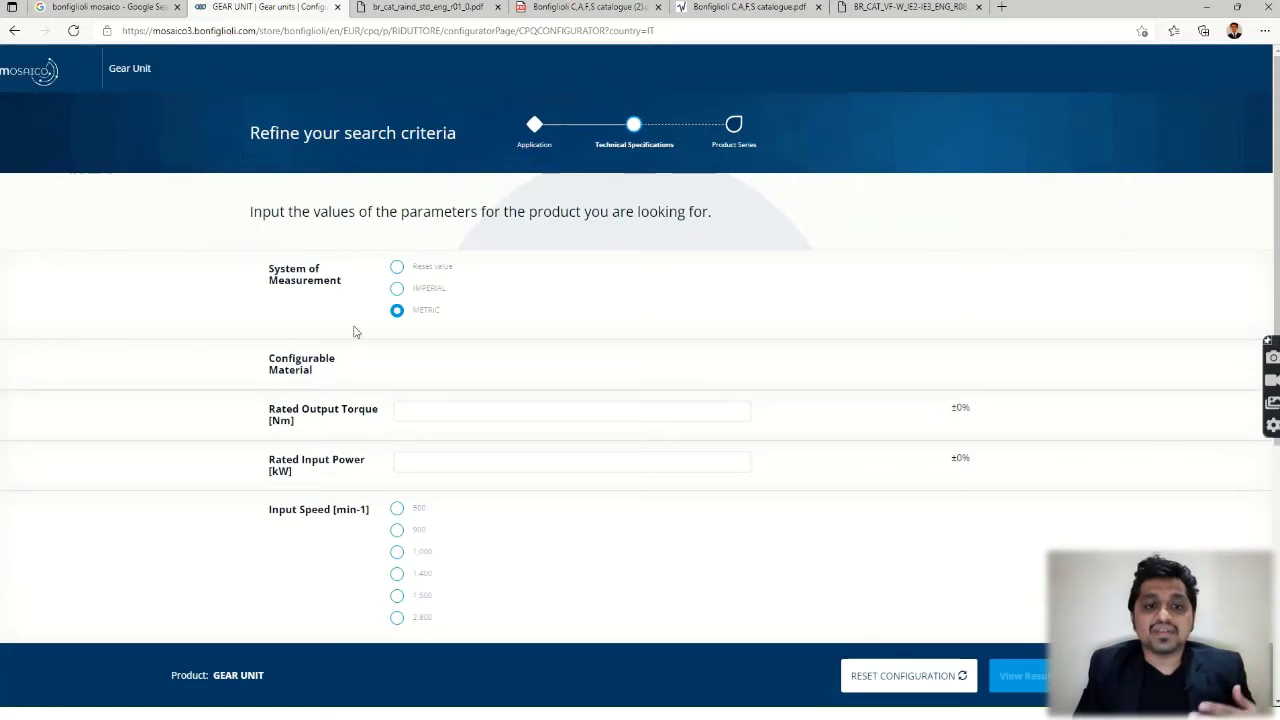
{"action": "scroll", "coordinate": [363, 351], "scroll_direction": "down", "scroll_amount": 3}
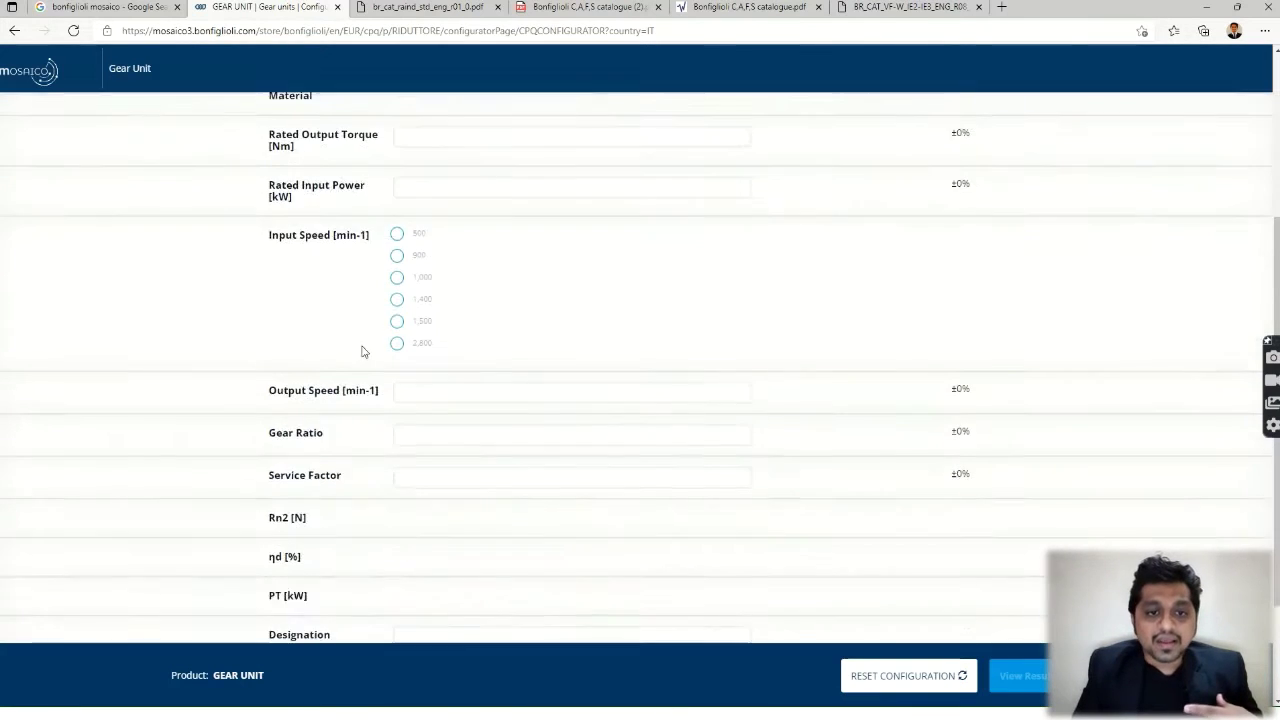
{"action": "scroll", "coordinate": [363, 351], "scroll_direction": "down", "scroll_amount": 2}
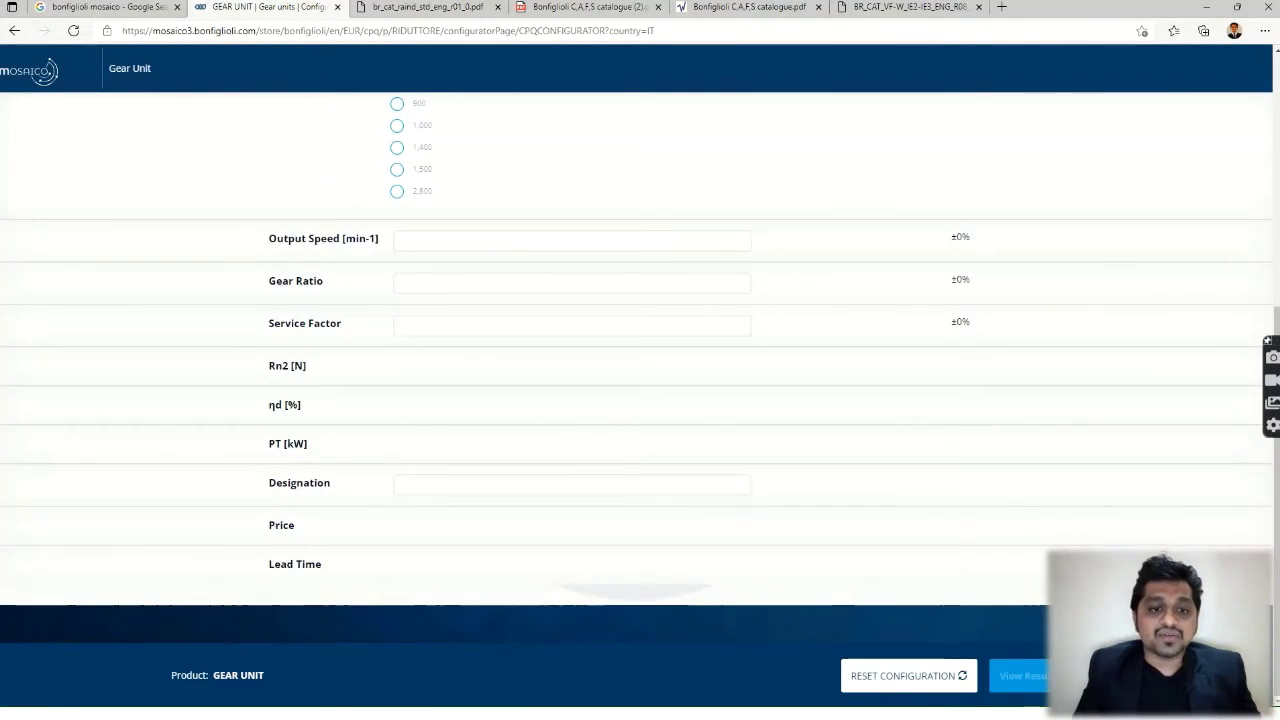
{"action": "scroll", "coordinate": [517, 411], "scroll_direction": "up", "scroll_amount": 2}
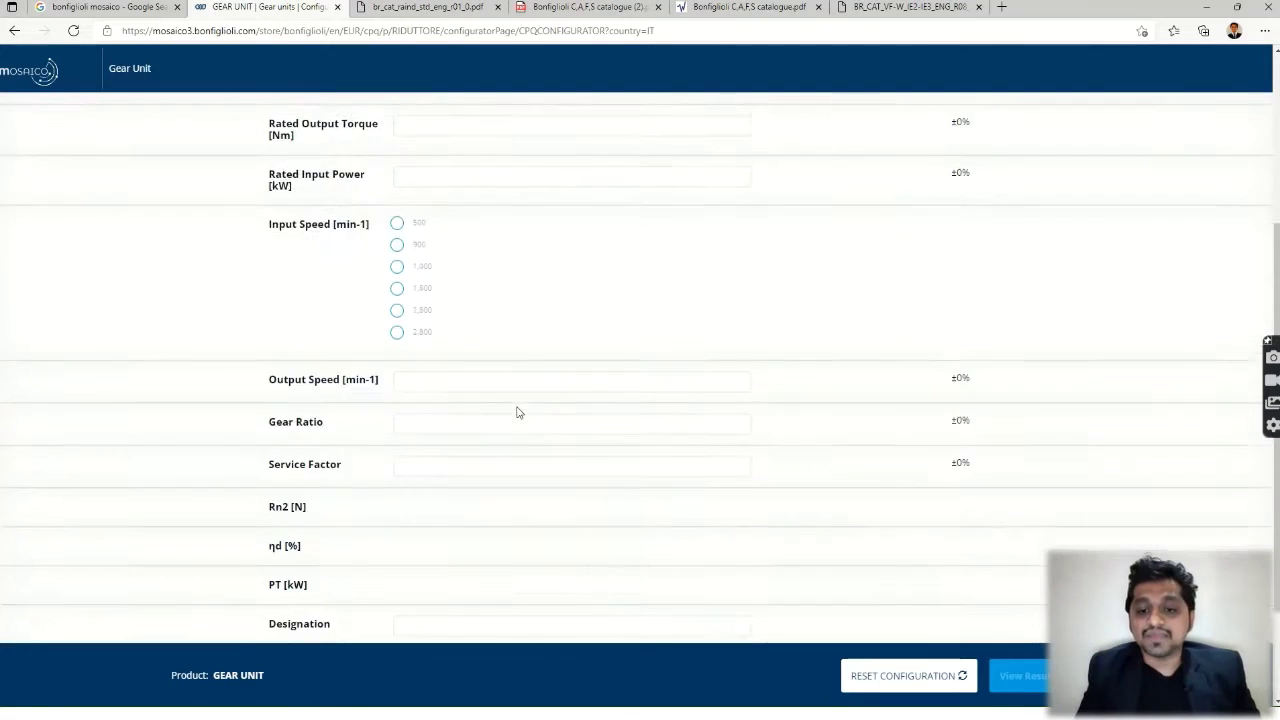
{"action": "scroll", "coordinate": [517, 411], "scroll_direction": "up", "scroll_amount": 3}
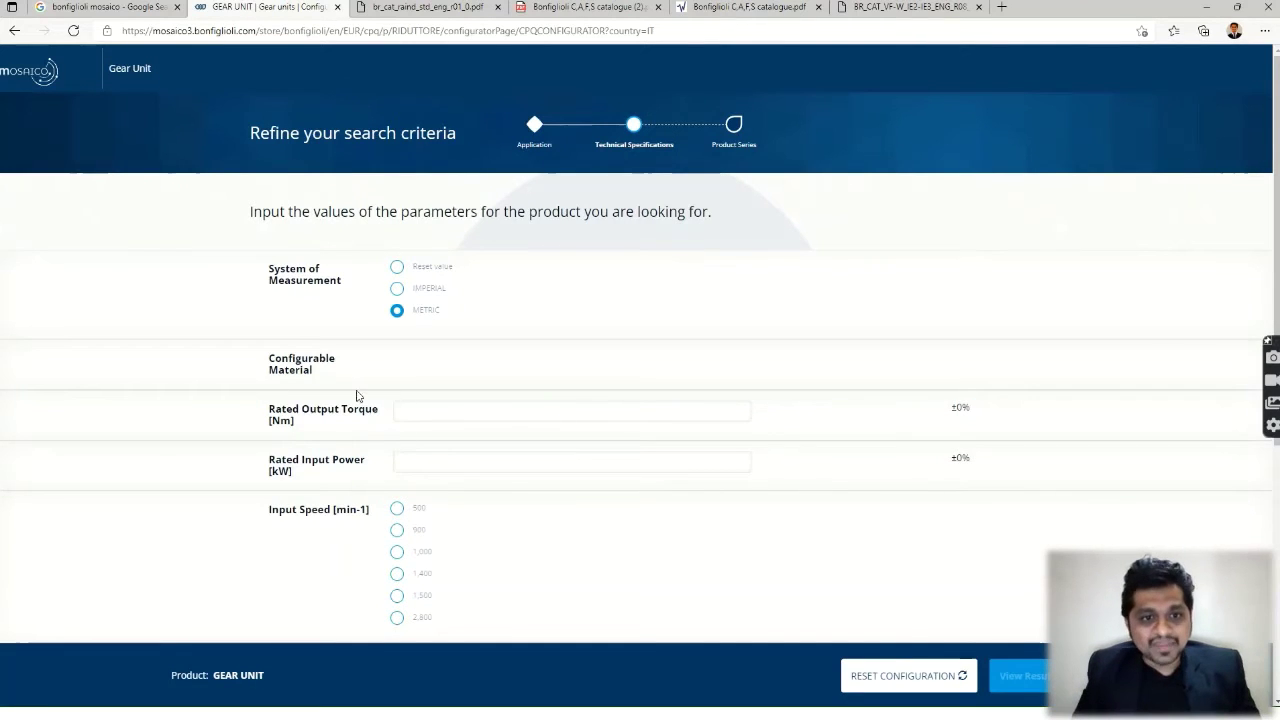
Enter 1.7 Nm rated output torque and select the 1,400 min-1 input speed
{"action": "left_click", "coordinate": [438, 411]}
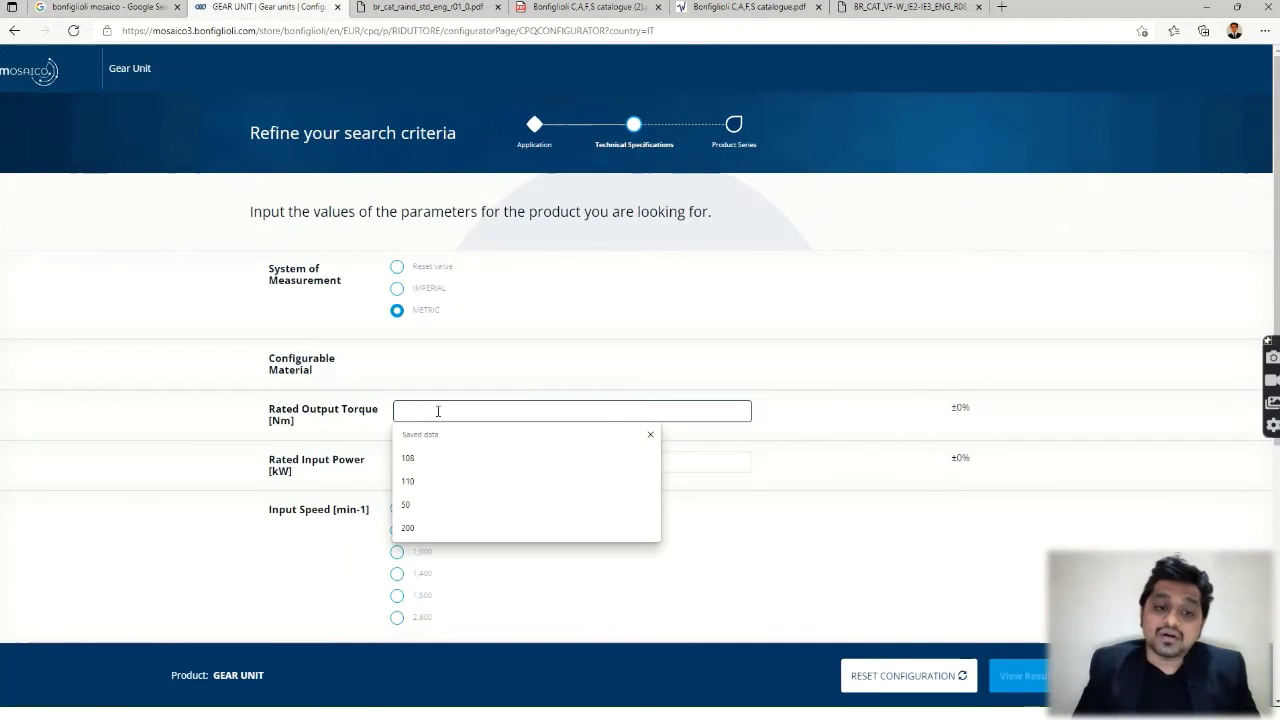
{"action": "type", "text": "1.7"}
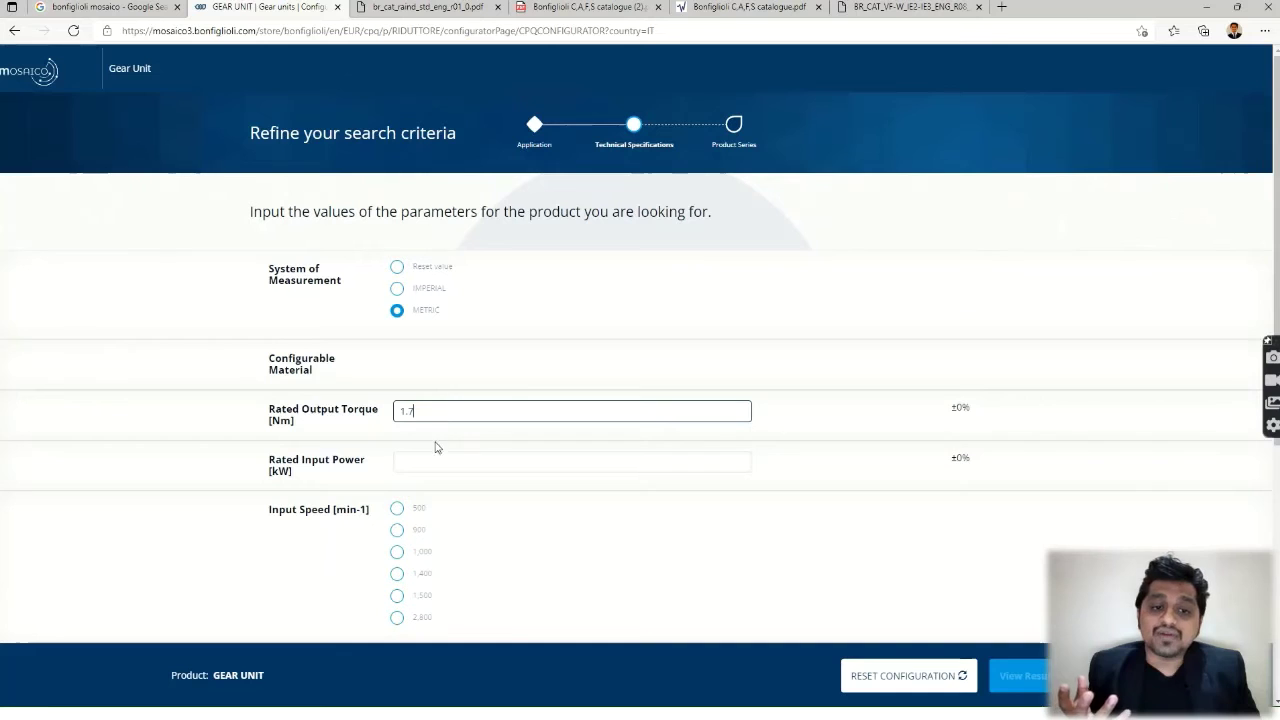
{"action": "left_click", "coordinate": [230, 458]}
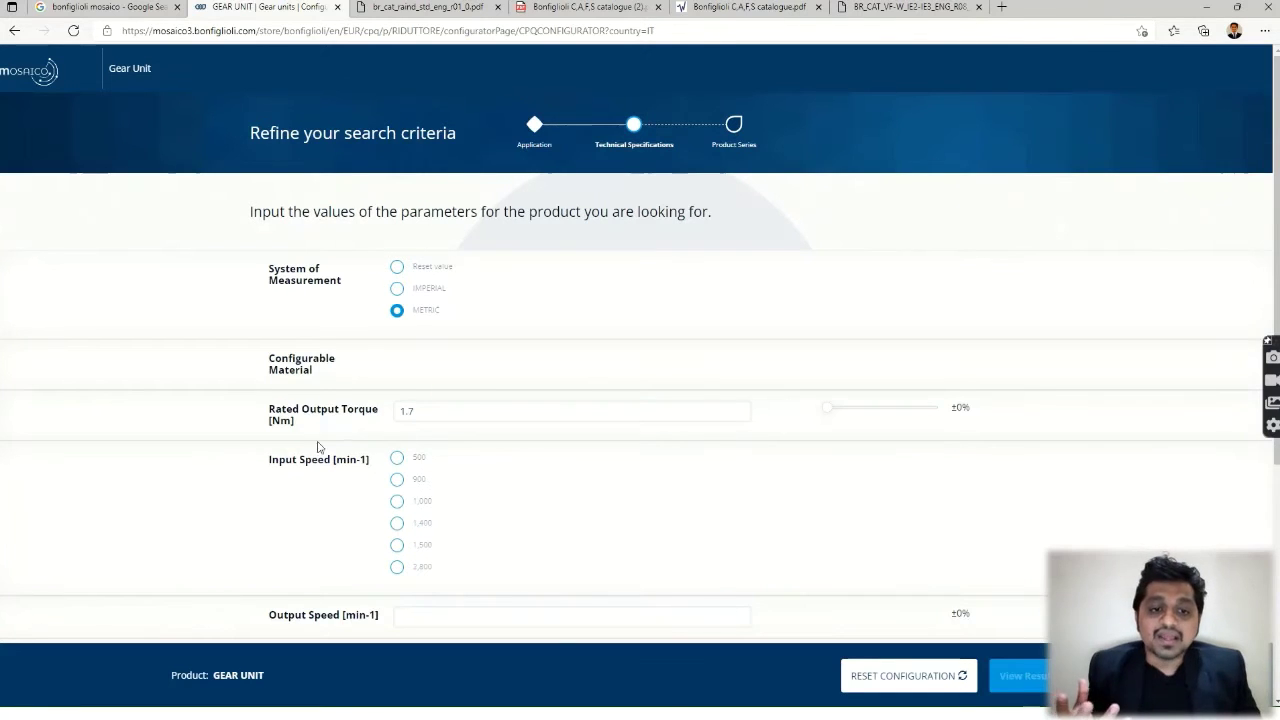
{"action": "scroll", "coordinate": [318, 447], "scroll_direction": "down", "scroll_amount": 1}
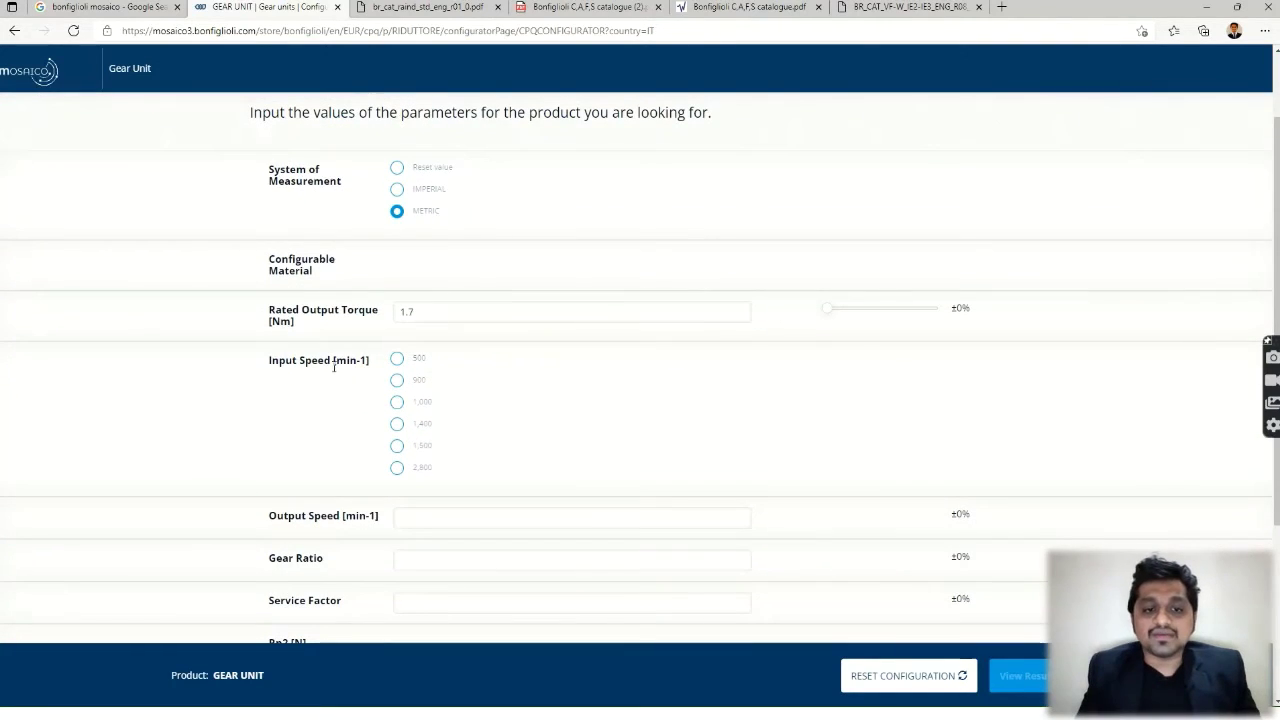
{"action": "left_click", "coordinate": [398, 425]}
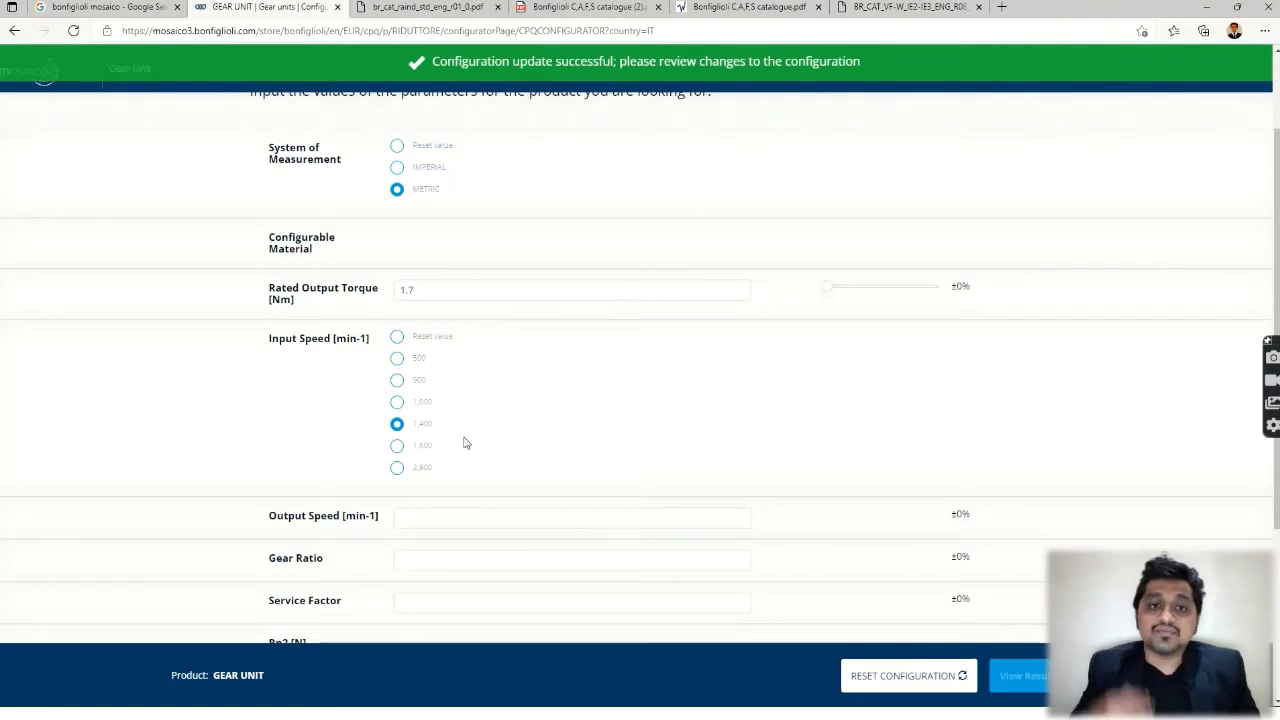
Enter an output speed of 5
{"action": "scroll", "coordinate": [486, 406], "scroll_direction": "down", "scroll_amount": 1}
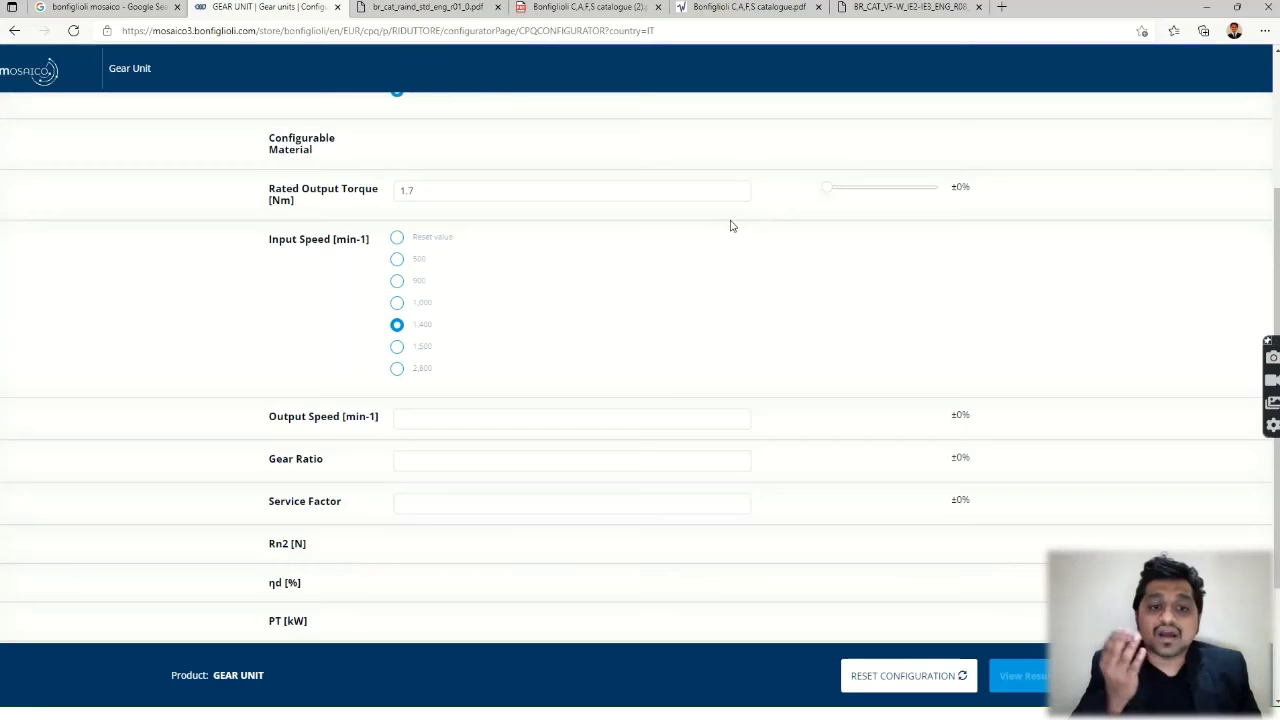
{"action": "left_click", "coordinate": [407, 421]}
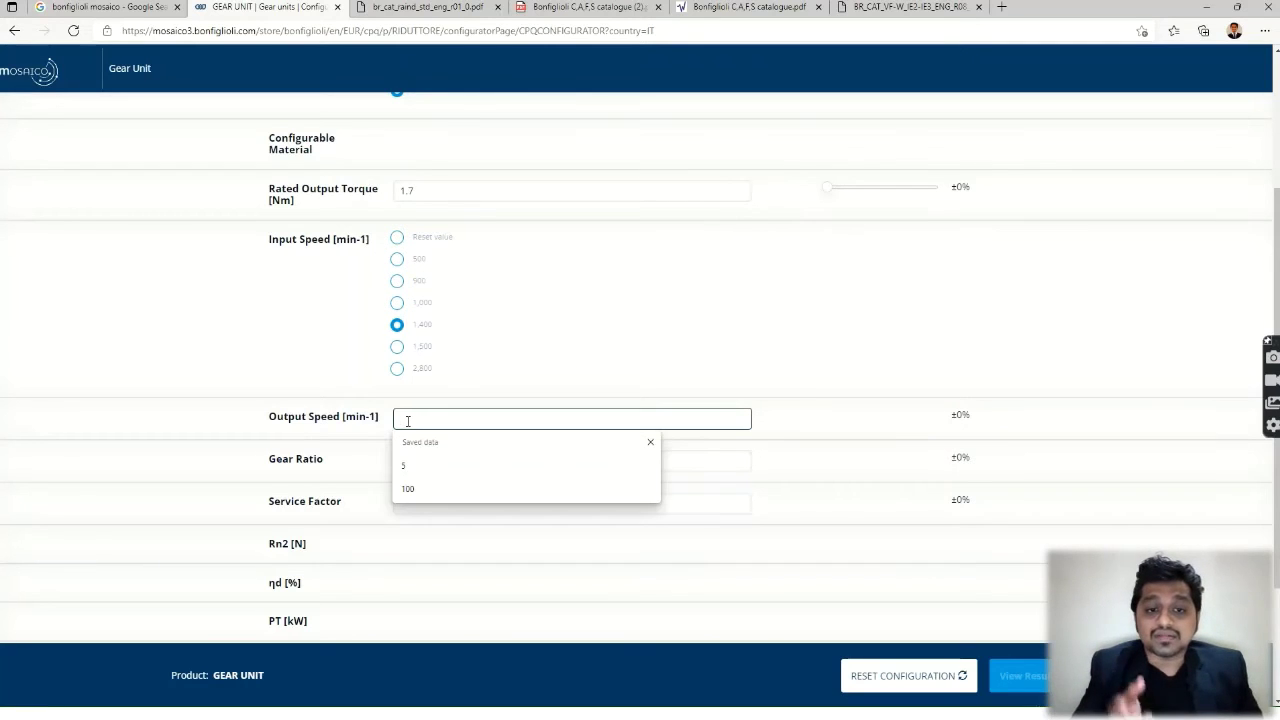
{"action": "type", "text": "5"}
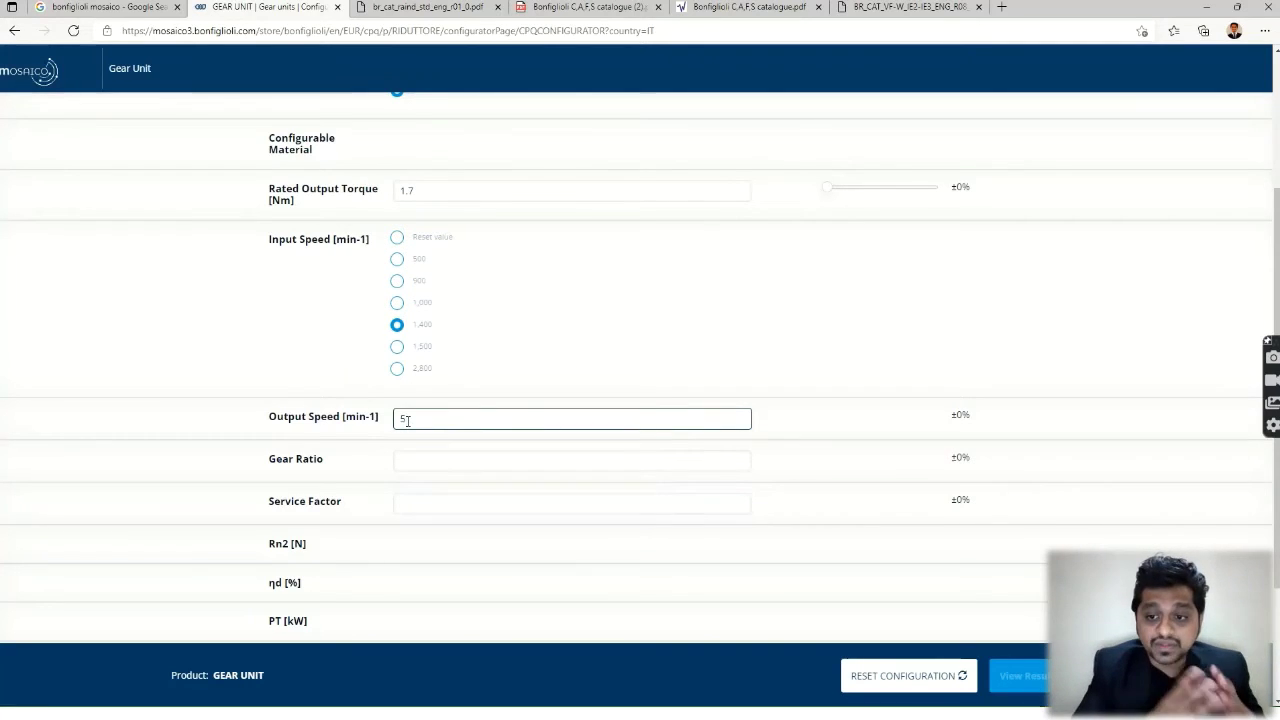
{"action": "left_click", "coordinate": [330, 380]}
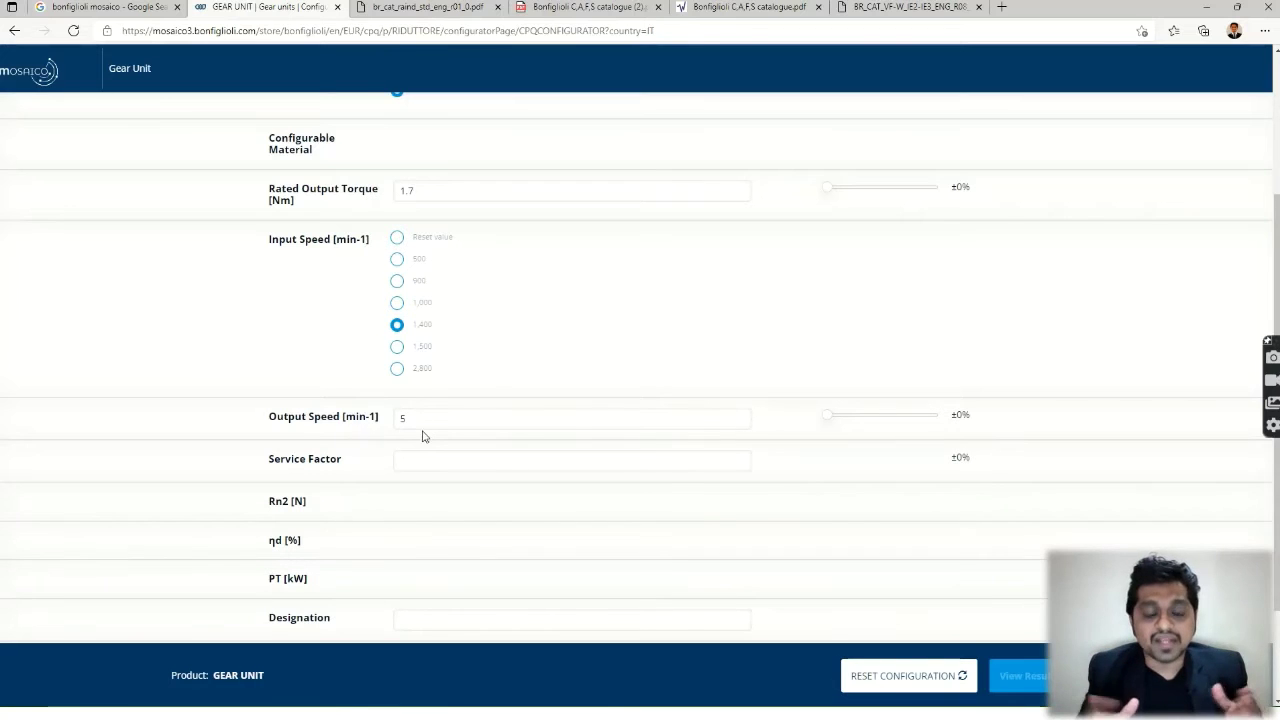
Fill Service Factor with the saved value 1.5, leaving Designation empty
{"action": "scroll", "coordinate": [399, 435], "scroll_direction": "down", "scroll_amount": 1}
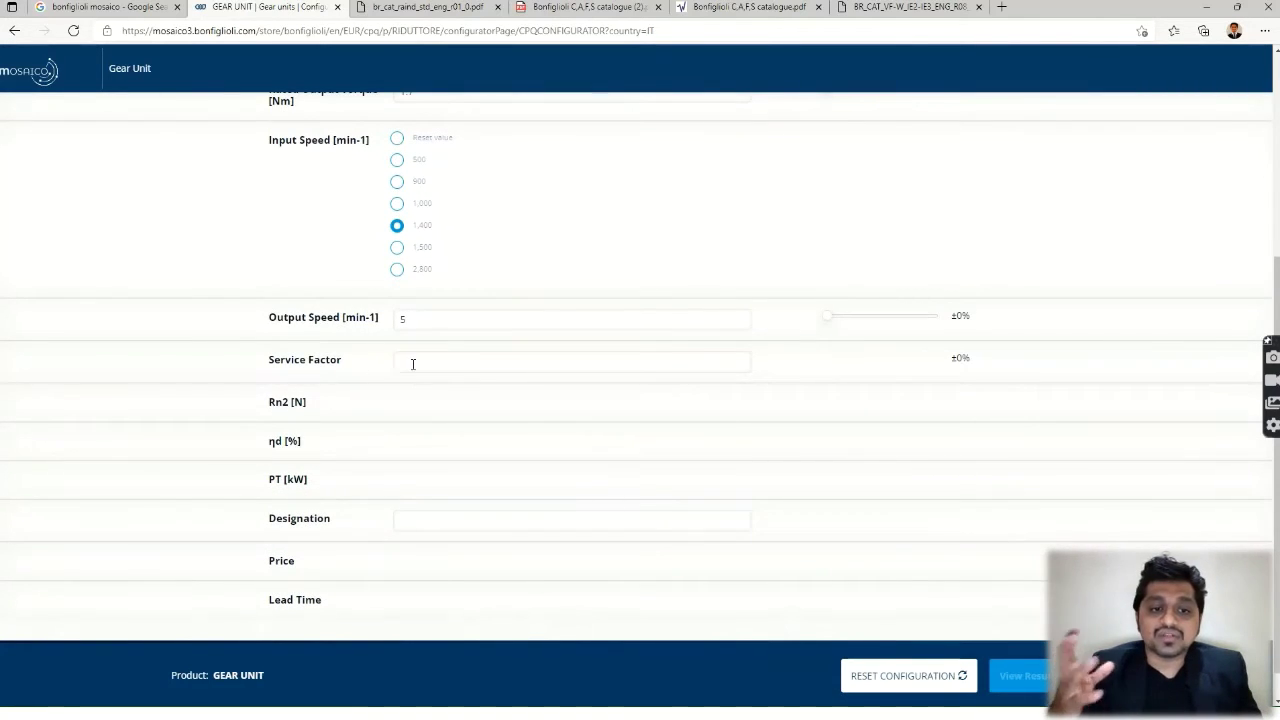
{"action": "left_click", "coordinate": [412, 364]}
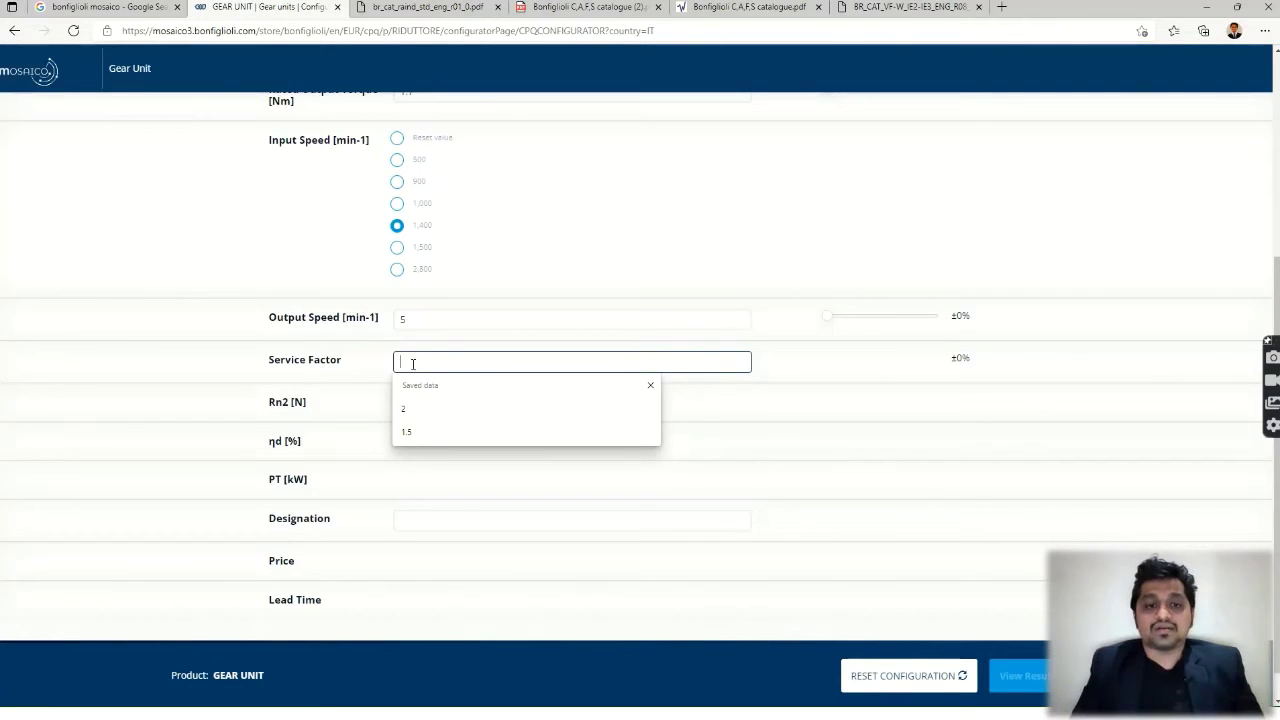
{"action": "left_click", "coordinate": [406, 431]}
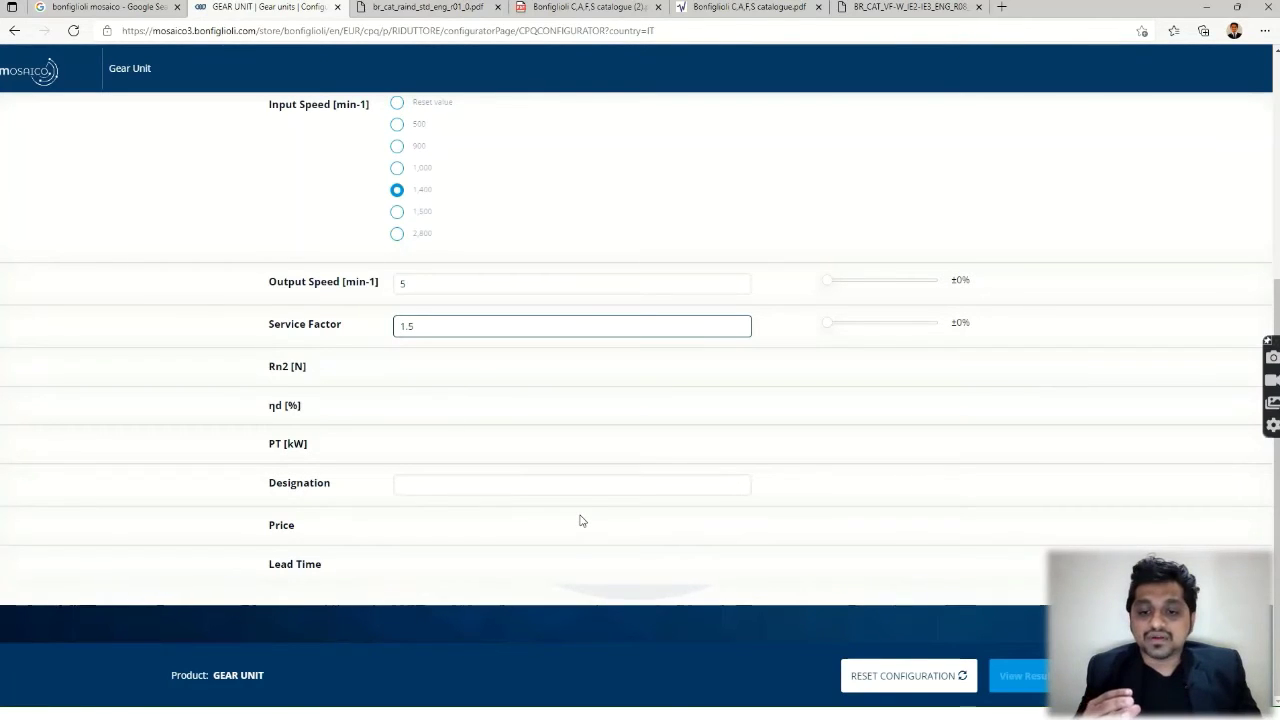
{"action": "left_click", "coordinate": [670, 521]}
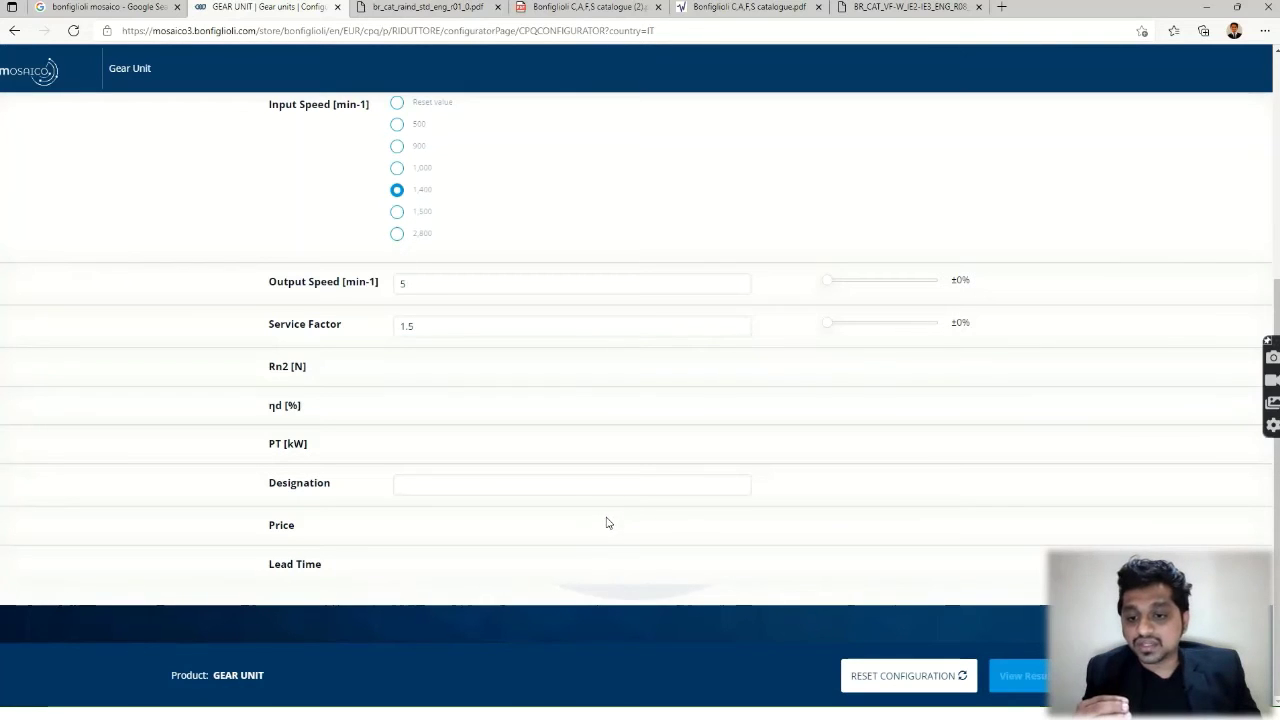
{"action": "left_click", "coordinate": [463, 486]}
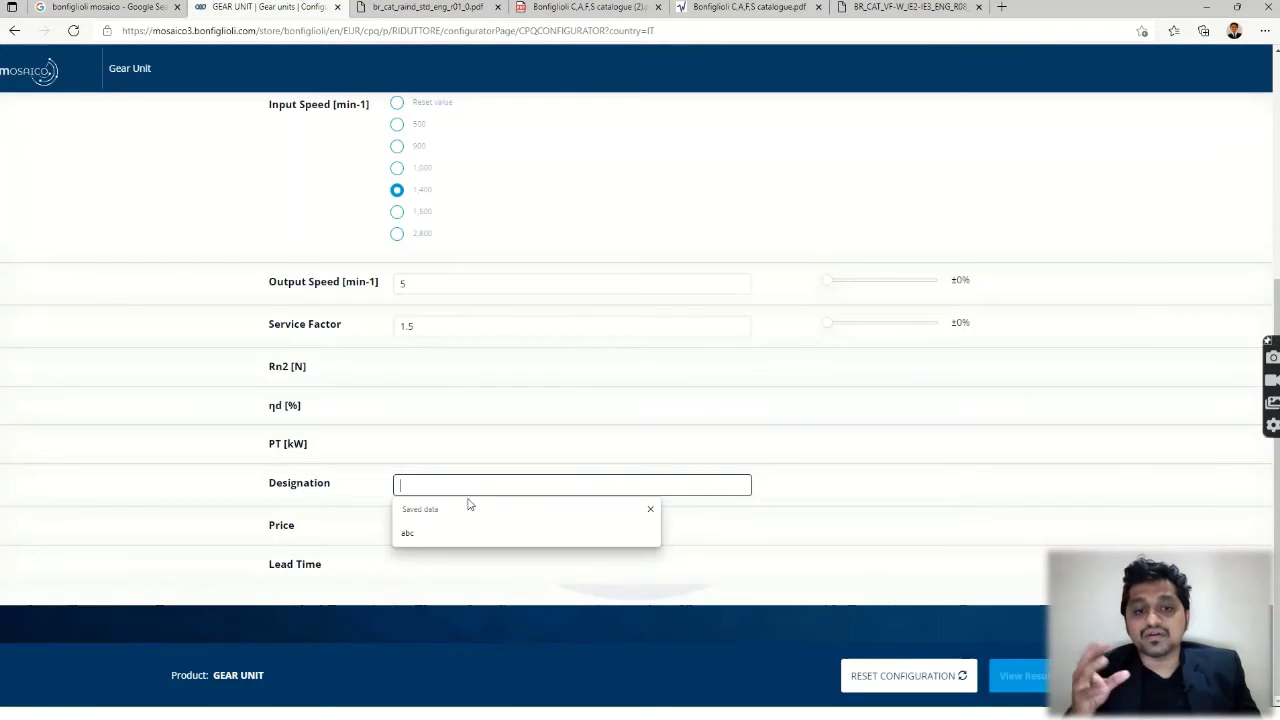
{"action": "left_click", "coordinate": [478, 555]}
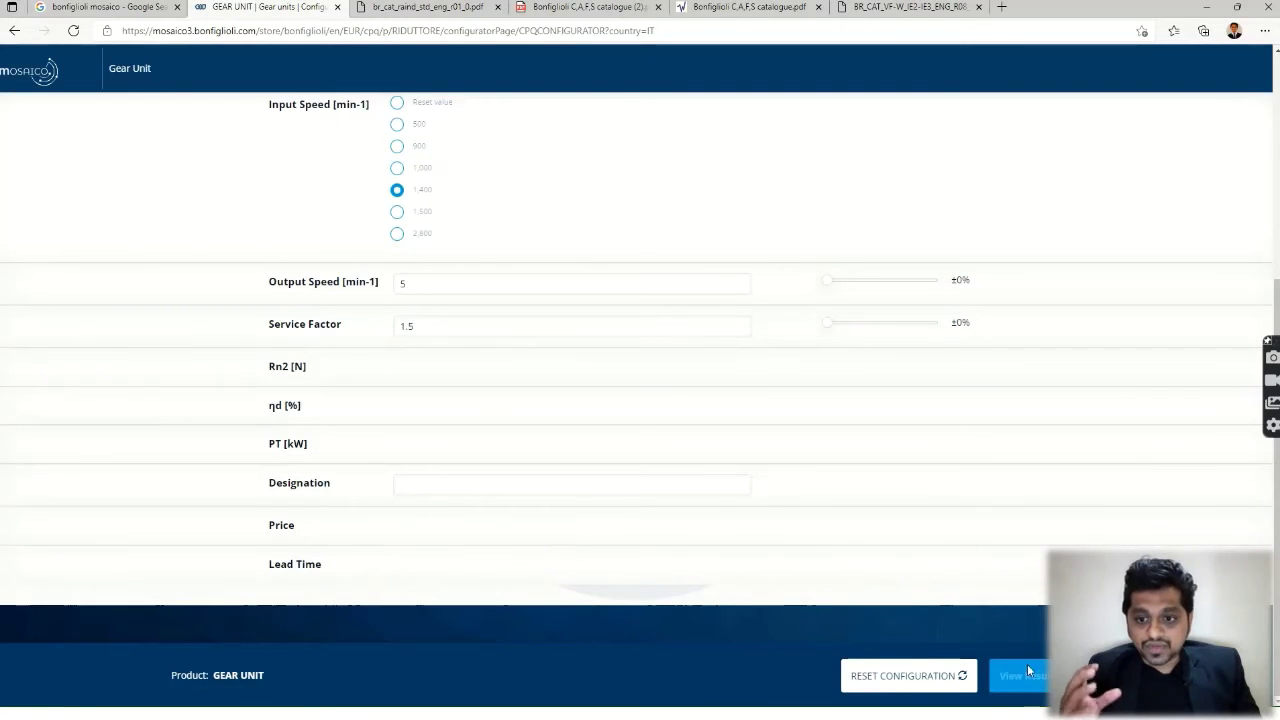
{"action": "scroll", "coordinate": [706, 477], "scroll_direction": "up", "scroll_amount": 1}
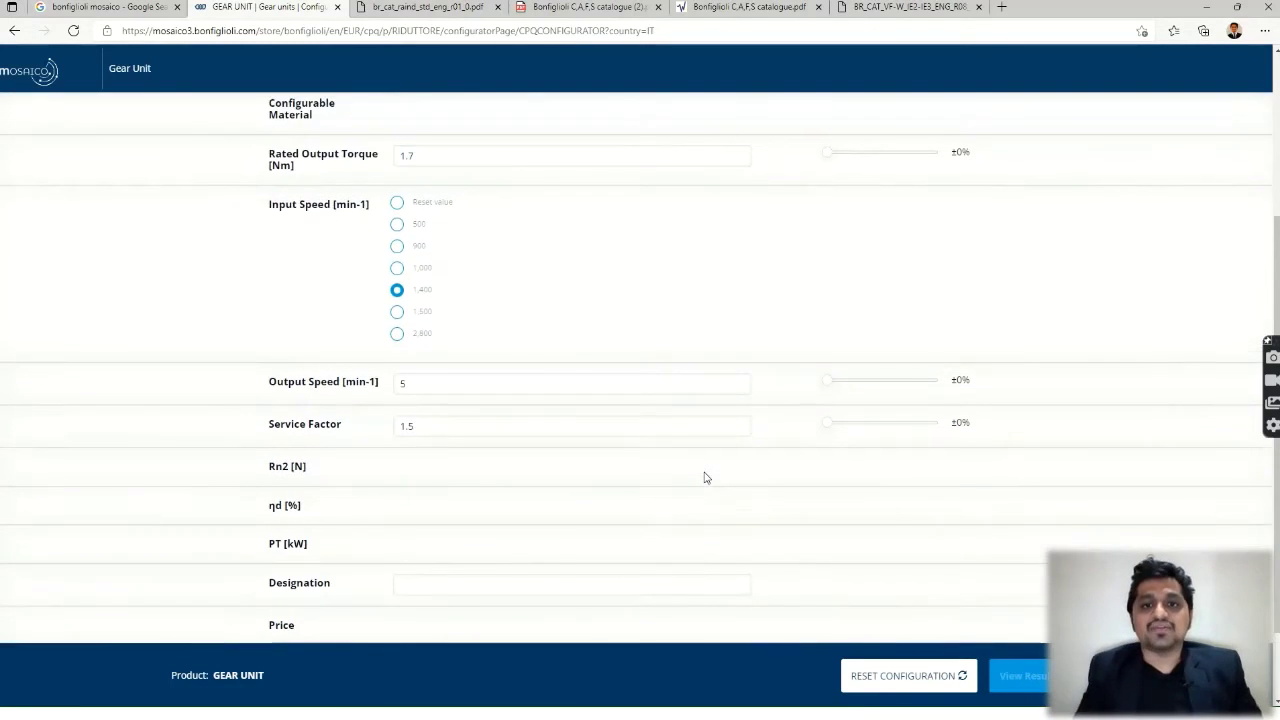
{"action": "scroll", "coordinate": [706, 477], "scroll_direction": "up", "scroll_amount": 2}
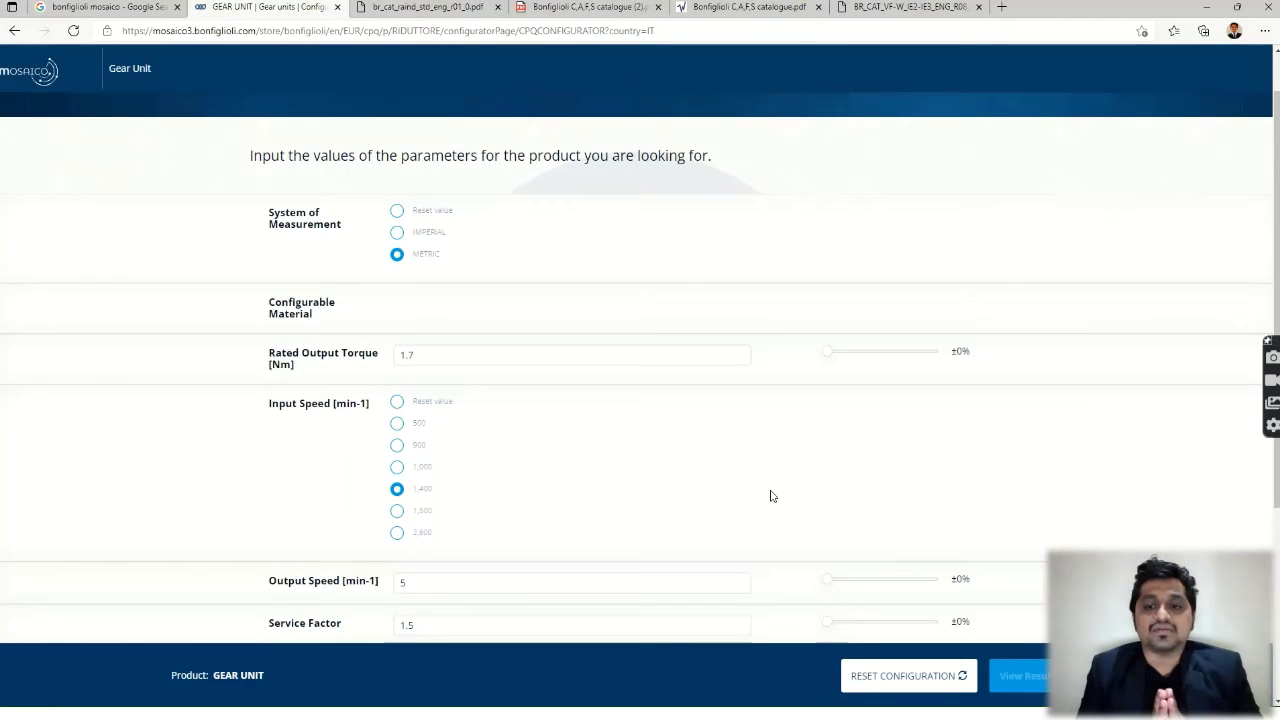
Go back three pages to the Mosaico welcome homepage
{"action": "left_click", "coordinate": [14, 32]}
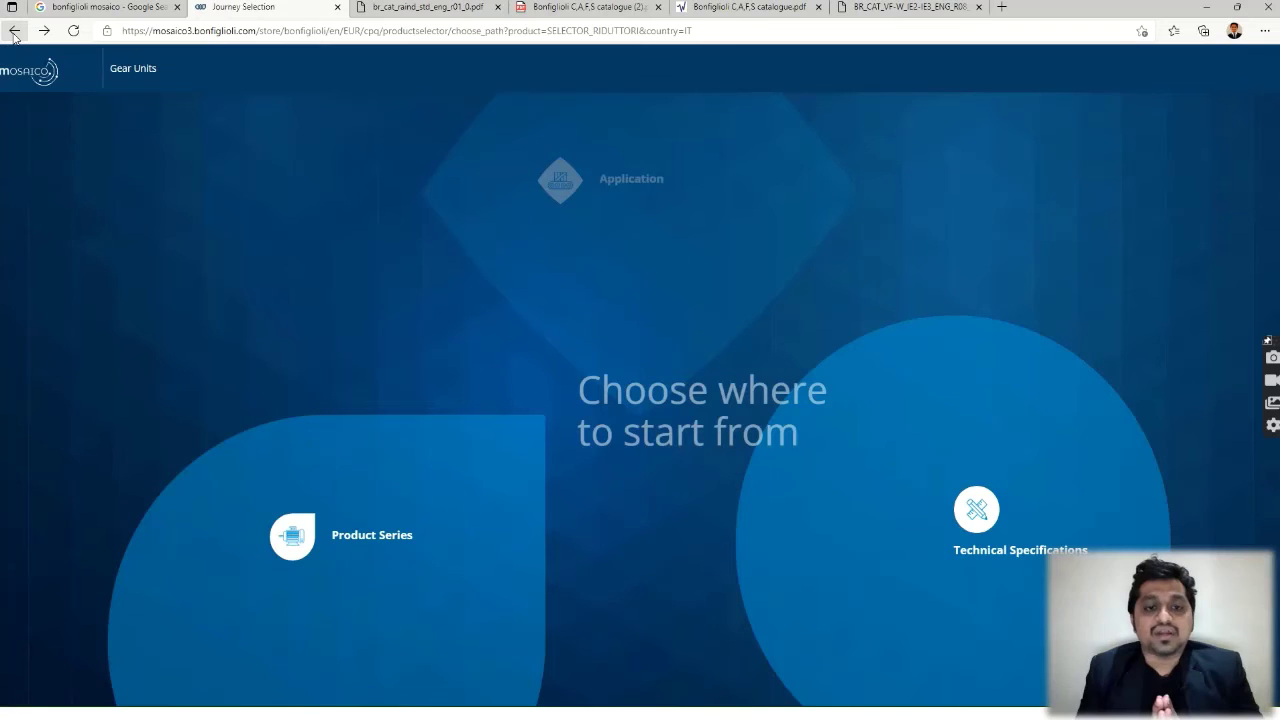
{"action": "left_click", "coordinate": [14, 32]}
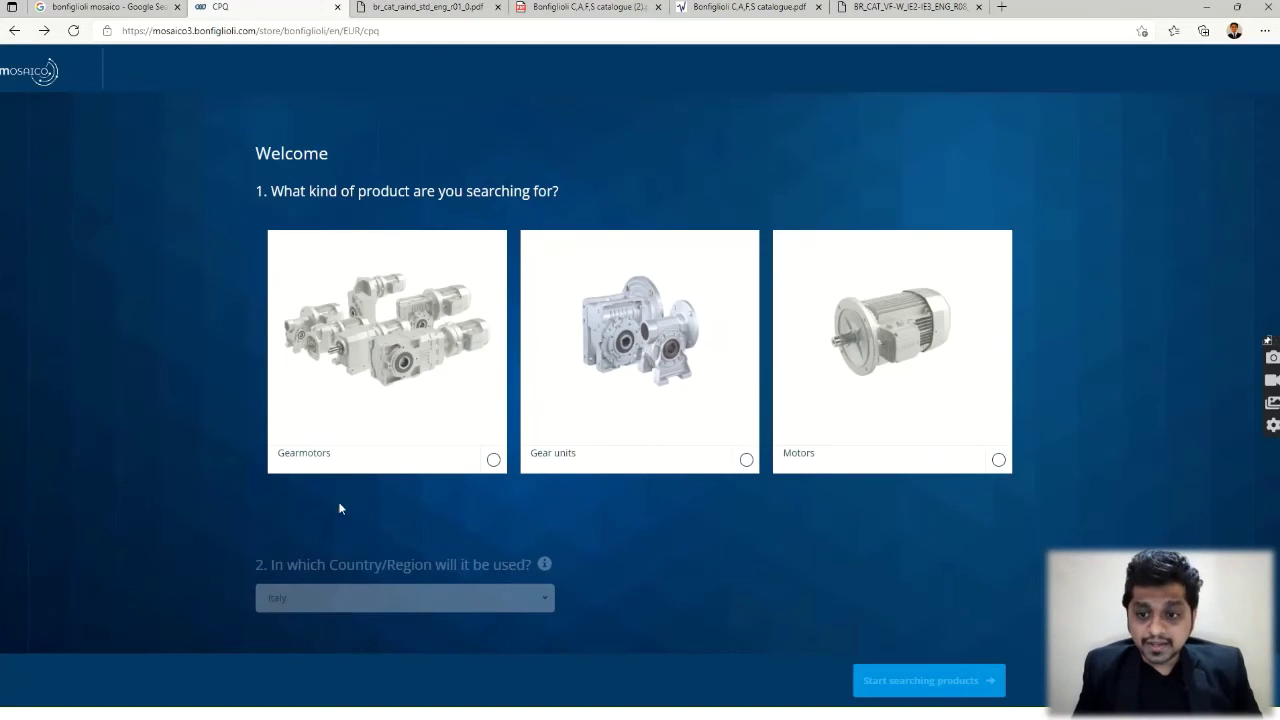
{"action": "left_click", "coordinate": [14, 31]}
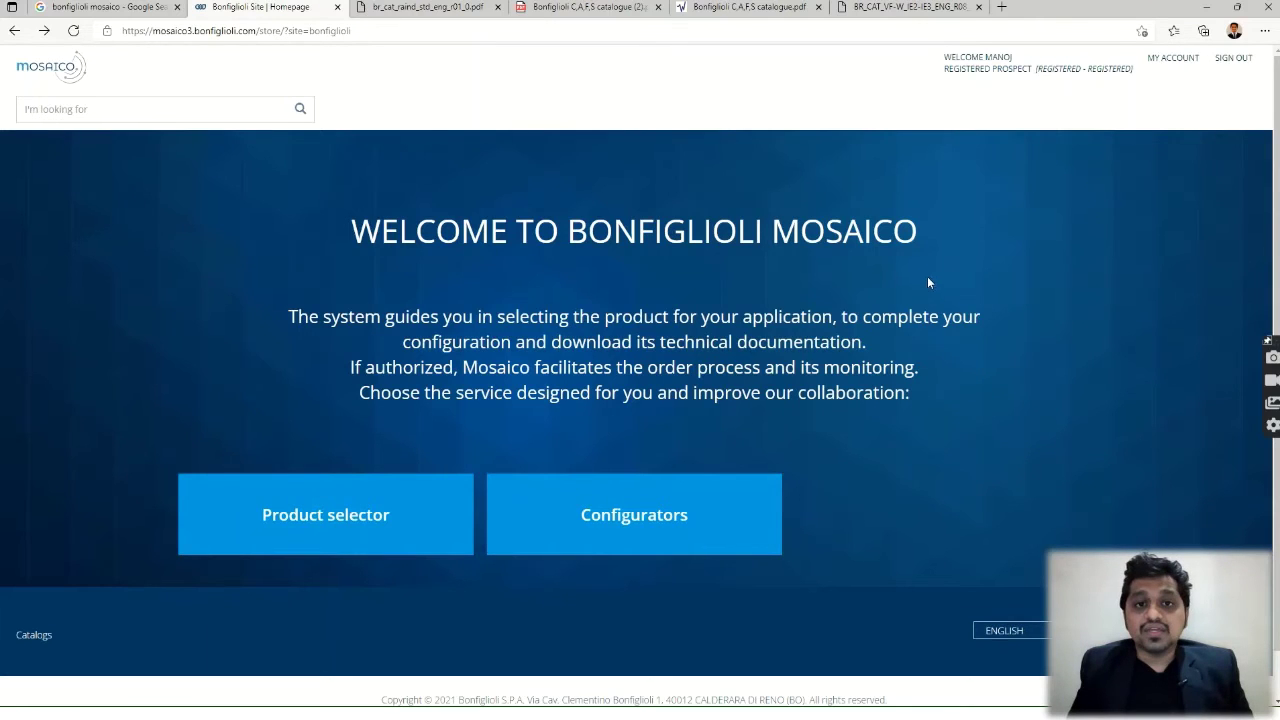
Switch to the products range PDF and skim the overview from the A series onward
{"action": "left_click", "coordinate": [415, 10]}
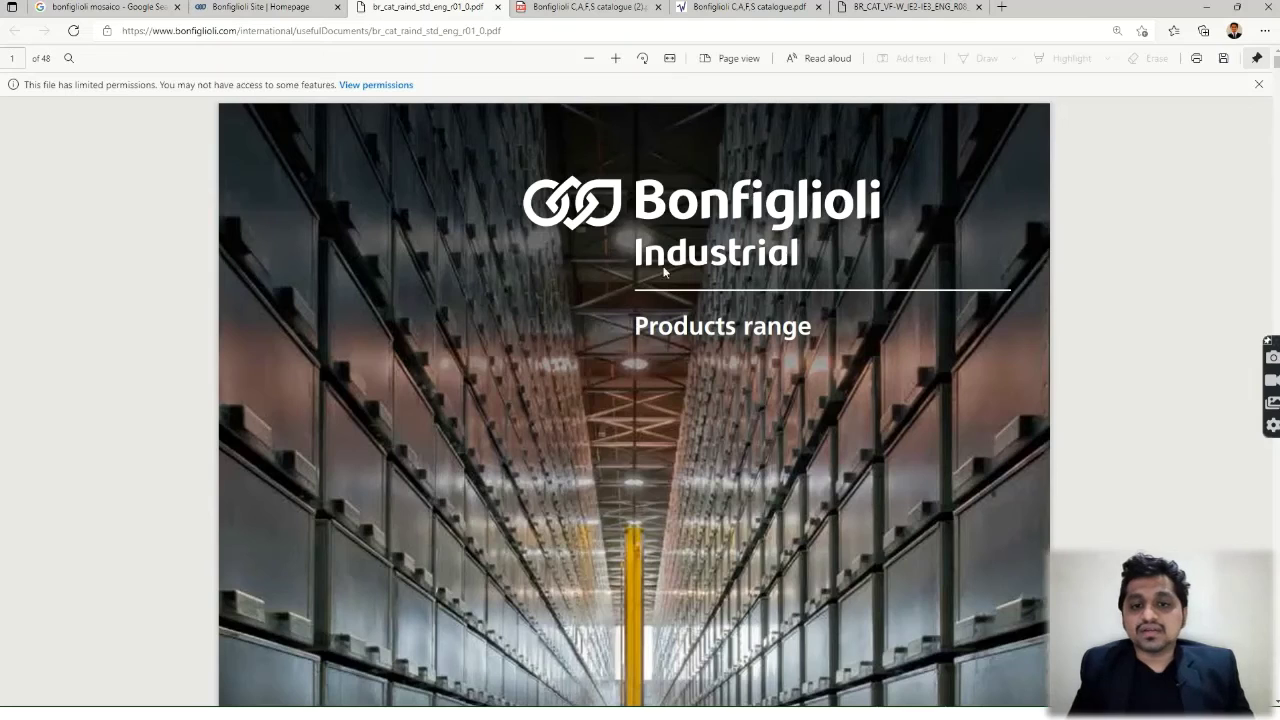
{"action": "scroll", "coordinate": [763, 348], "scroll_direction": "down", "scroll_amount": 10}
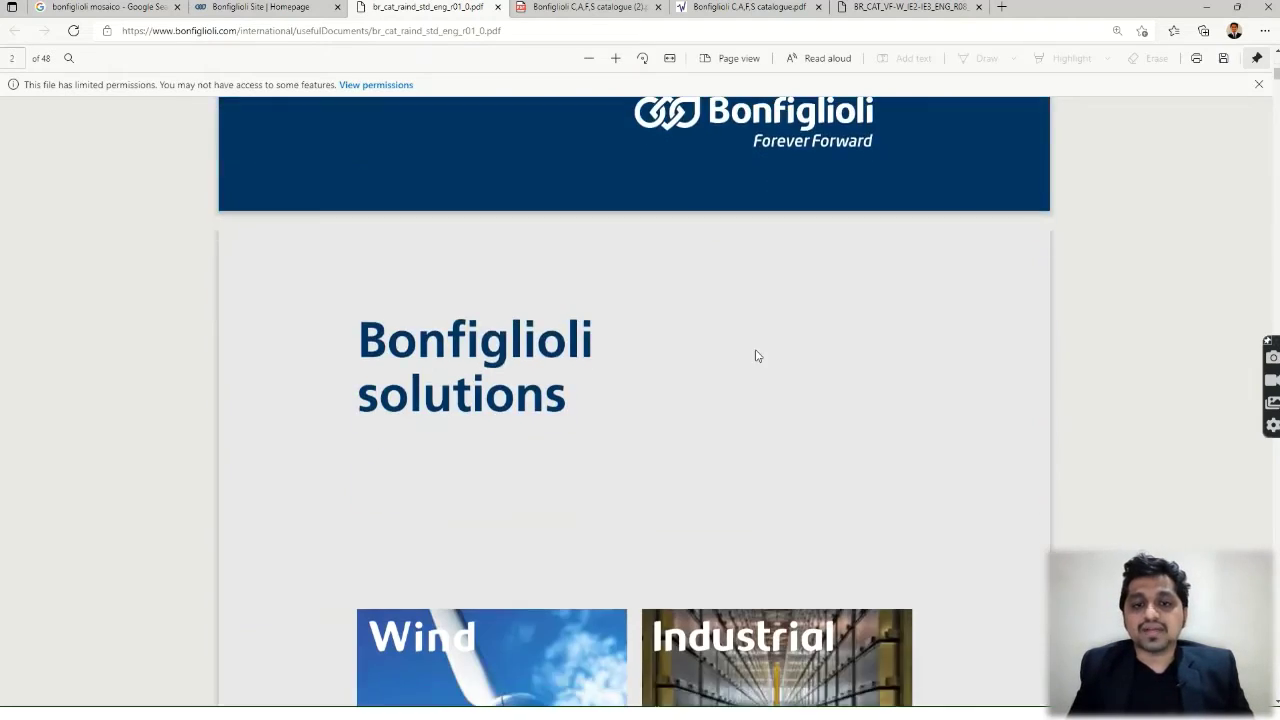
{"action": "scroll", "coordinate": [755, 349], "scroll_direction": "down", "scroll_amount": 8}
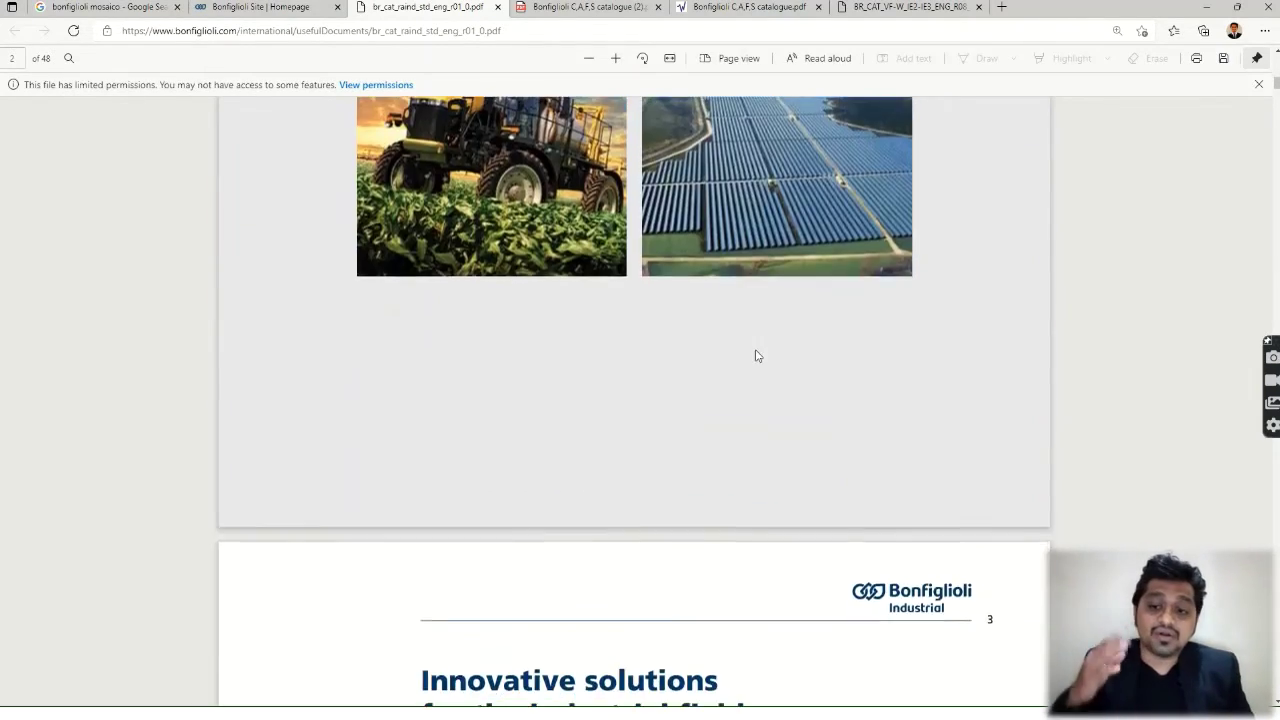
{"action": "scroll", "coordinate": [757, 354], "scroll_direction": "down", "scroll_amount": 15}
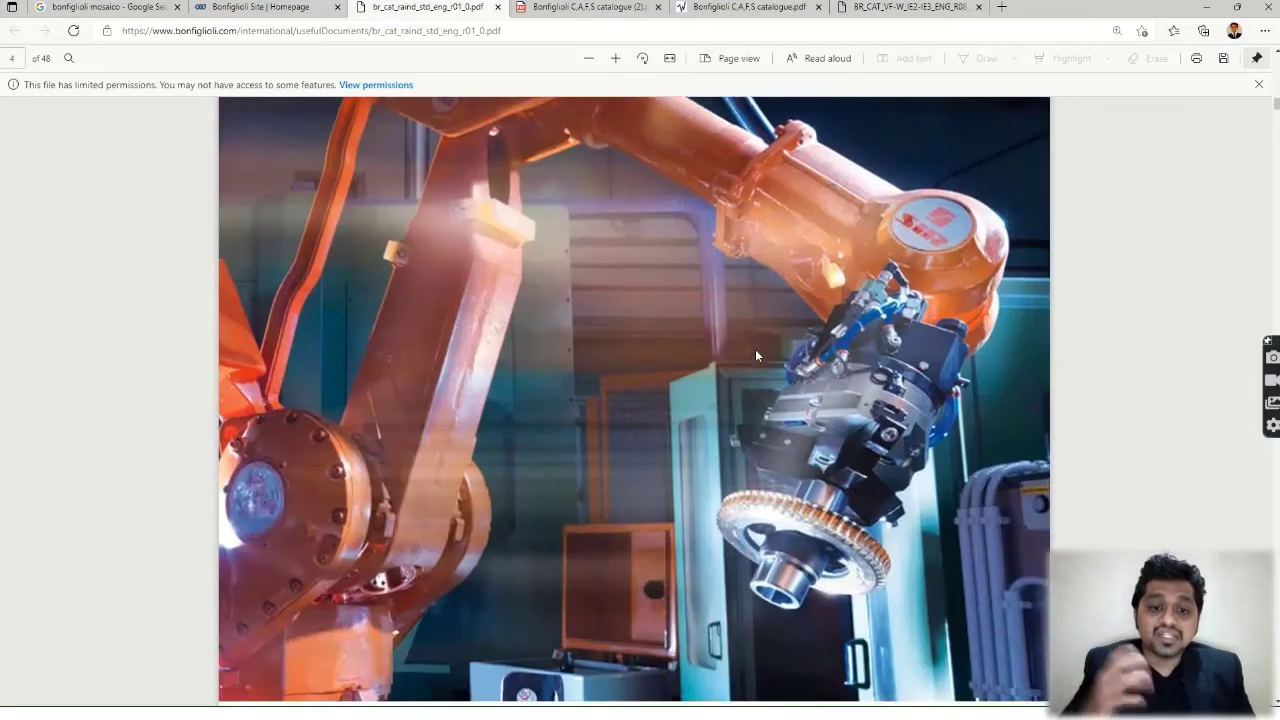
{"action": "scroll", "coordinate": [757, 354], "scroll_direction": "down", "scroll_amount": 15}
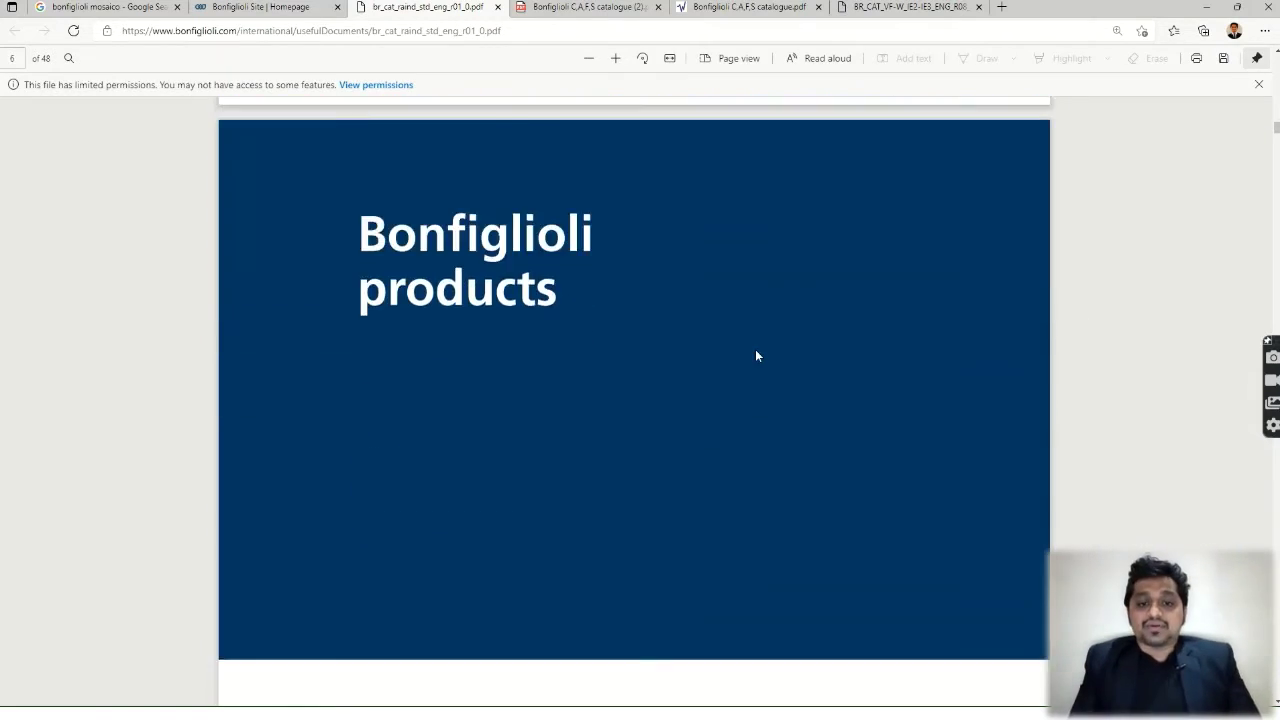
{"action": "scroll", "coordinate": [756, 356], "scroll_direction": "down", "scroll_amount": 10}
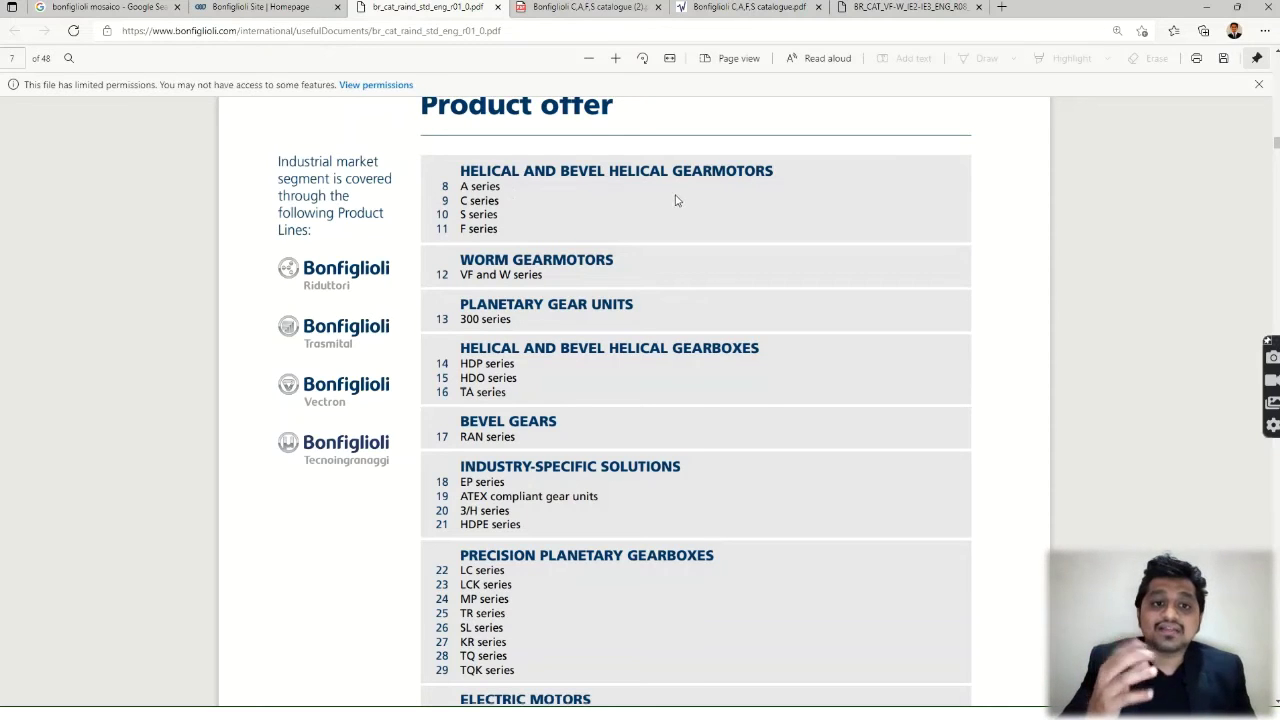
{"action": "scroll", "coordinate": [760, 294], "scroll_direction": "down", "scroll_amount": 15}
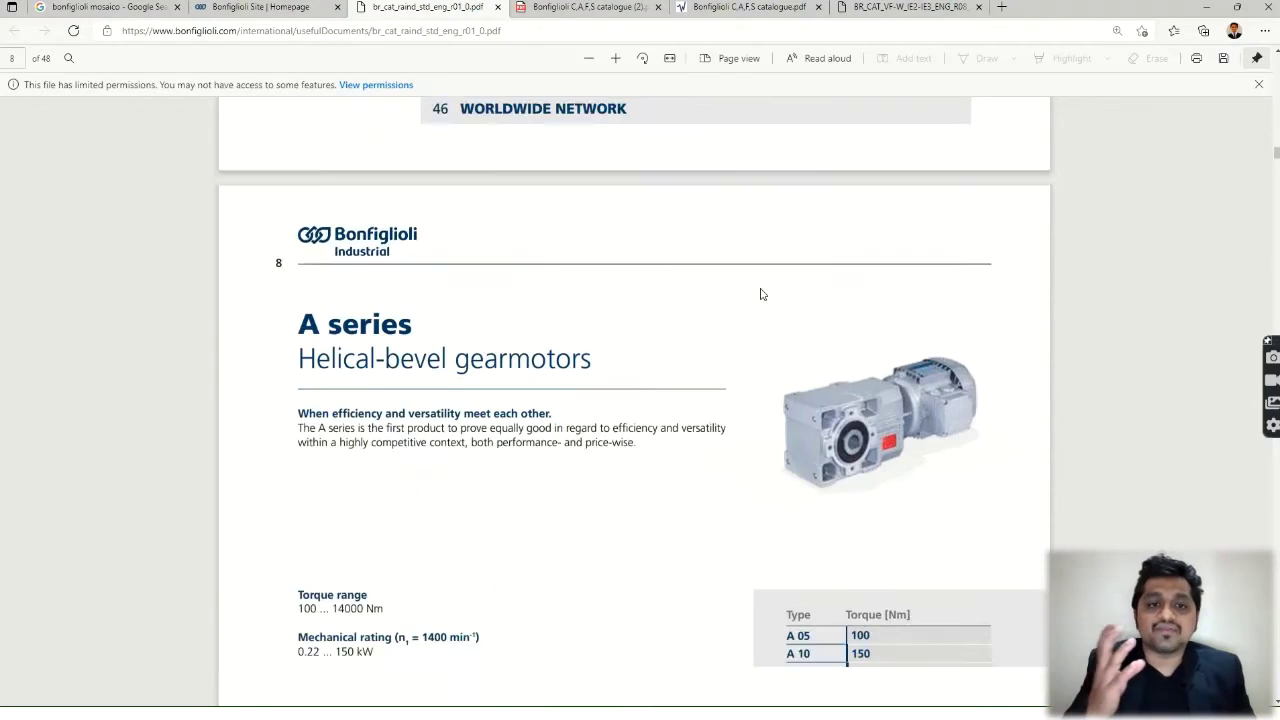
{"action": "scroll", "coordinate": [760, 294], "scroll_direction": "up", "scroll_amount": 1}
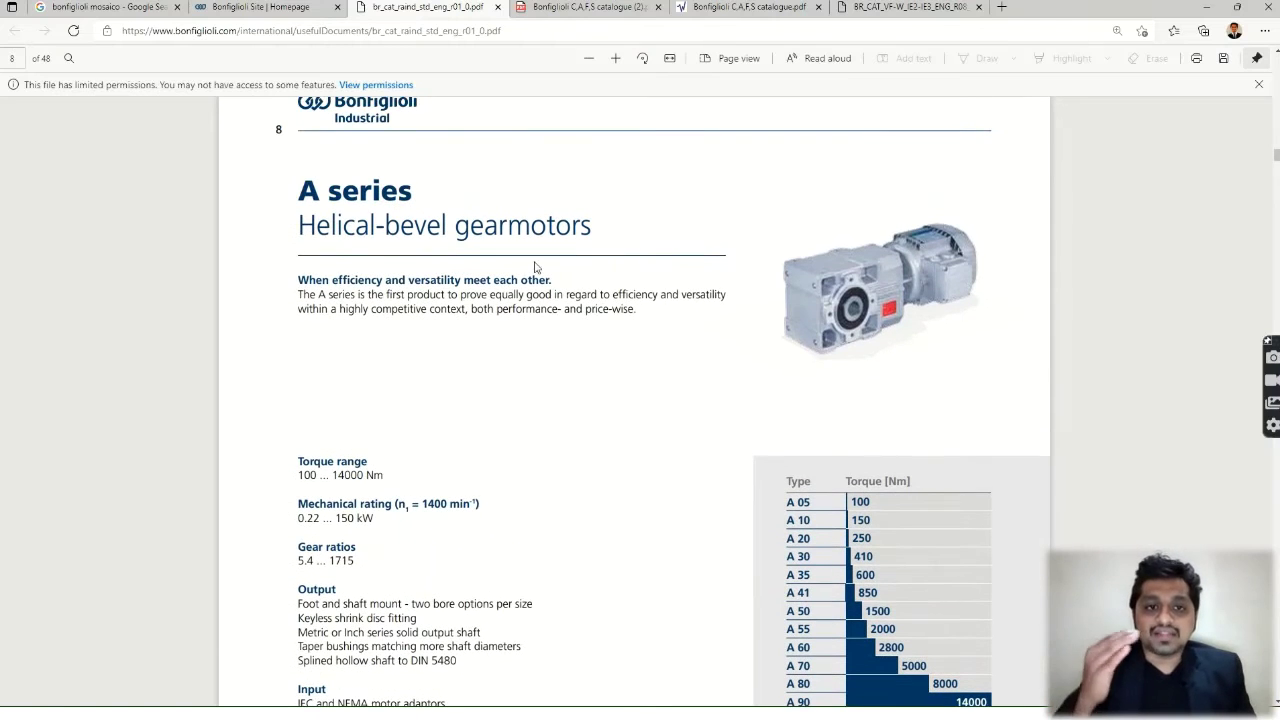
{"action": "scroll", "coordinate": [455, 368], "scroll_direction": "up", "scroll_amount": 1}
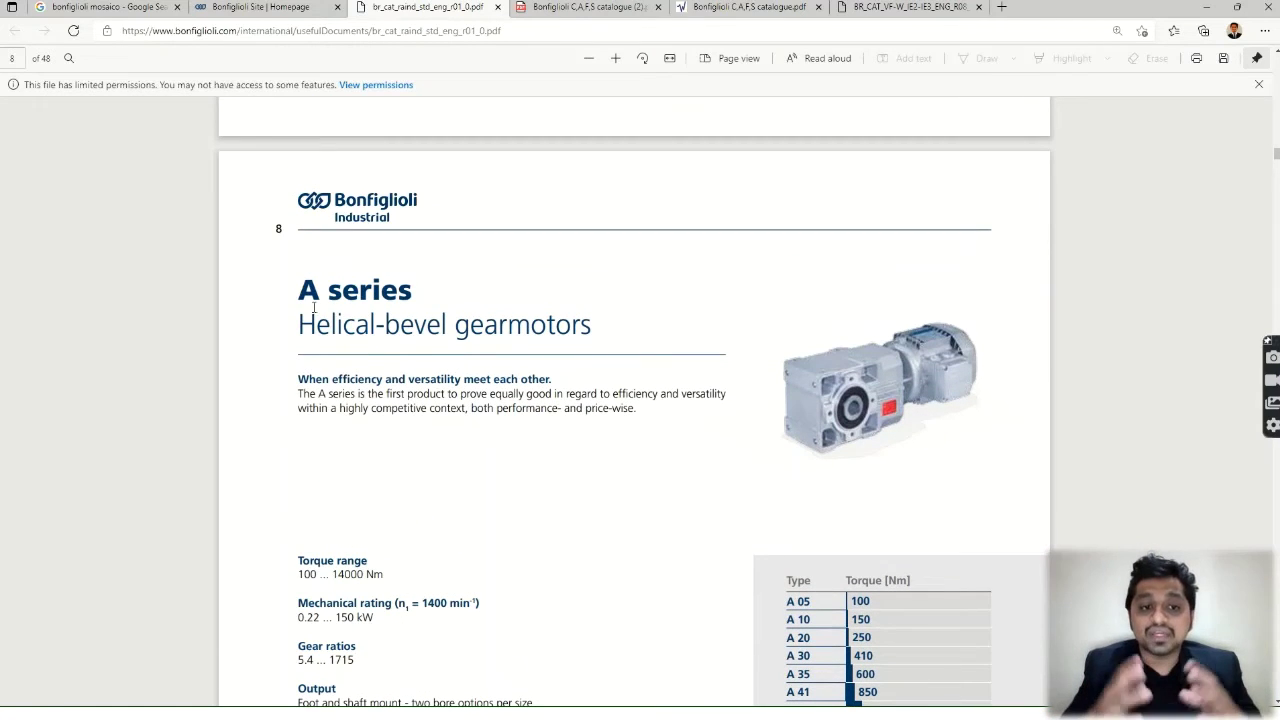
Scroll on to the W VF_EP series, then bring up the C,A,F,S catalogue's 0.09 kW table
{"action": "scroll", "coordinate": [495, 320], "scroll_direction": "down", "scroll_amount": 3}
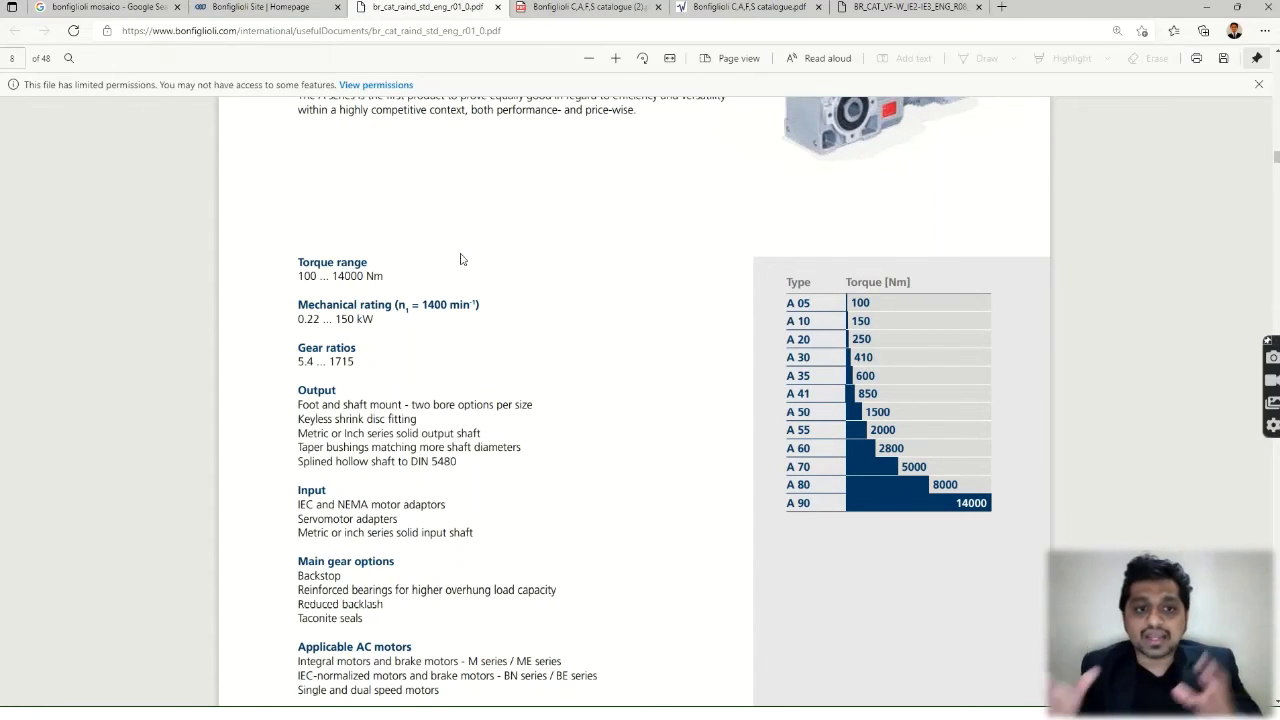
{"action": "scroll", "coordinate": [657, 380], "scroll_direction": "down", "scroll_amount": 18}
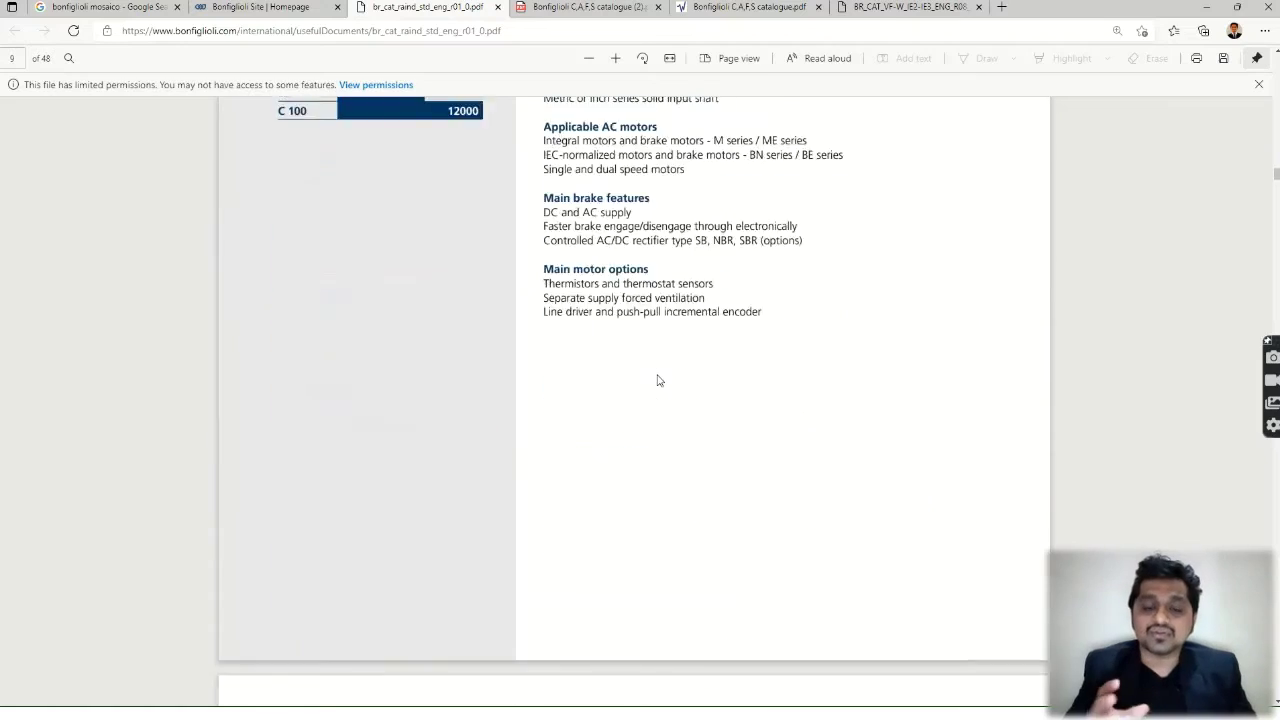
{"action": "scroll", "coordinate": [657, 380], "scroll_direction": "down", "scroll_amount": 20}
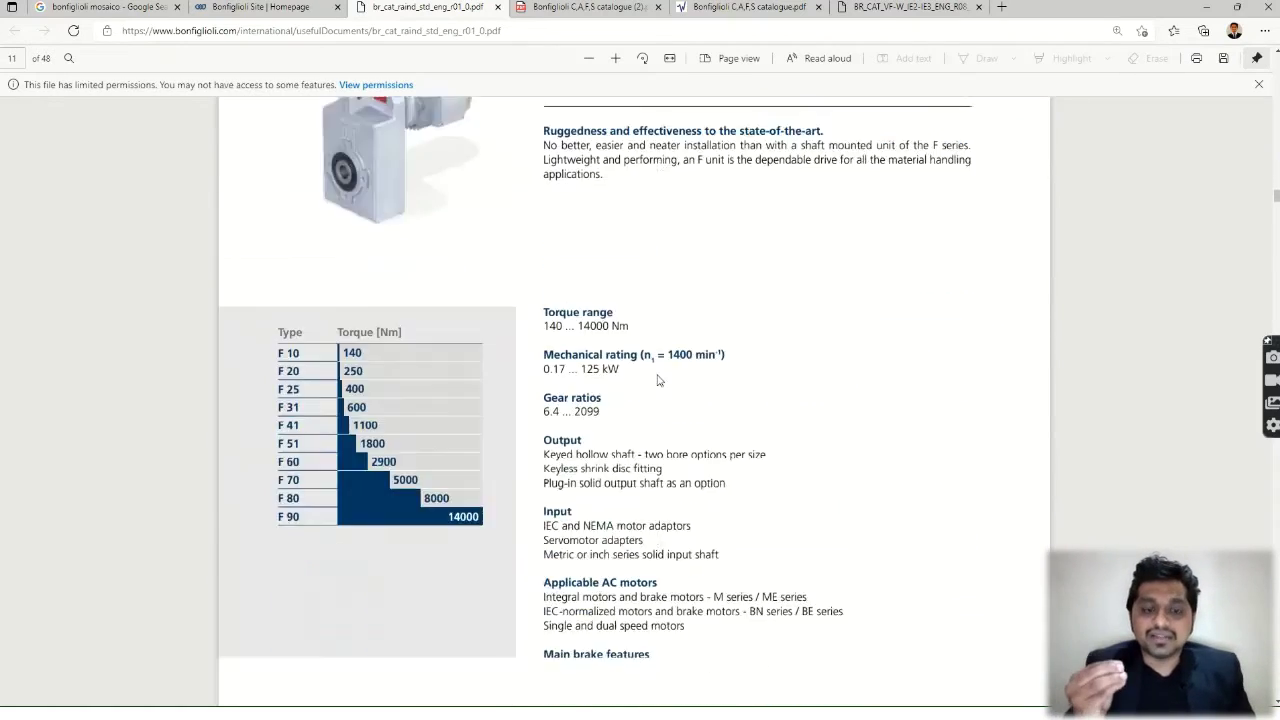
{"action": "scroll", "coordinate": [657, 380], "scroll_direction": "down", "scroll_amount": 15}
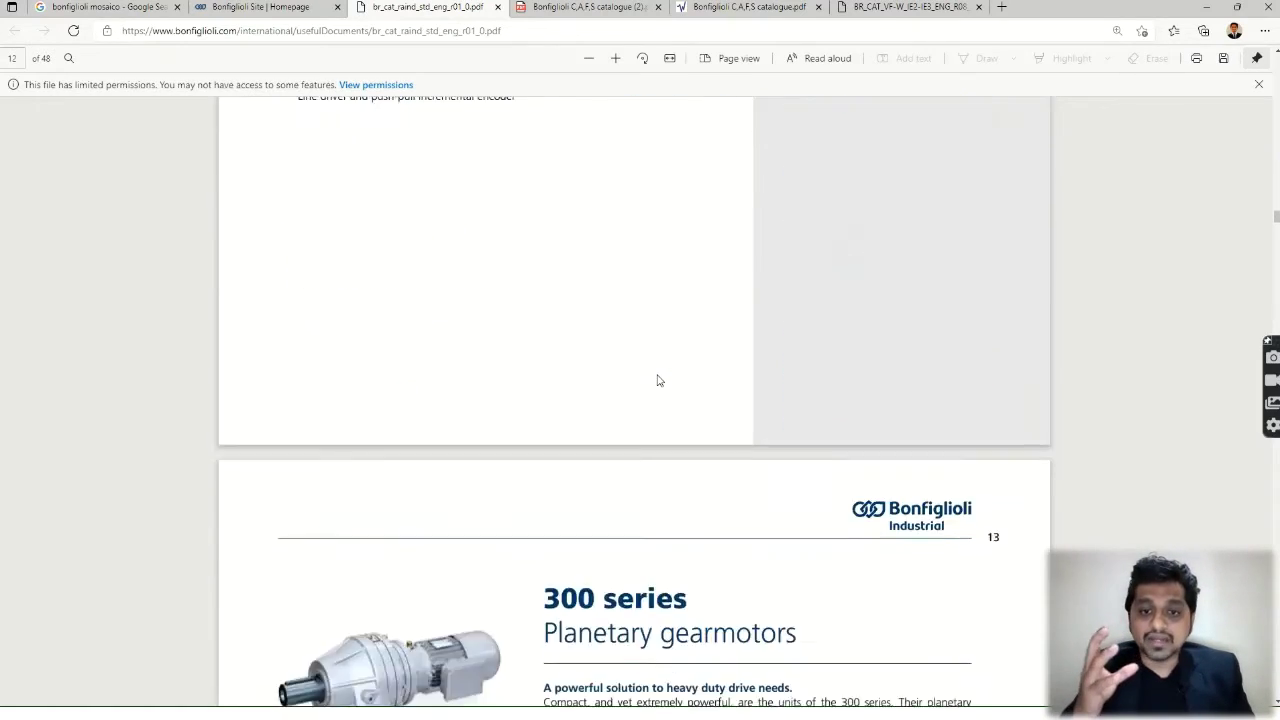
{"action": "scroll", "coordinate": [657, 380], "scroll_direction": "down", "scroll_amount": 18}
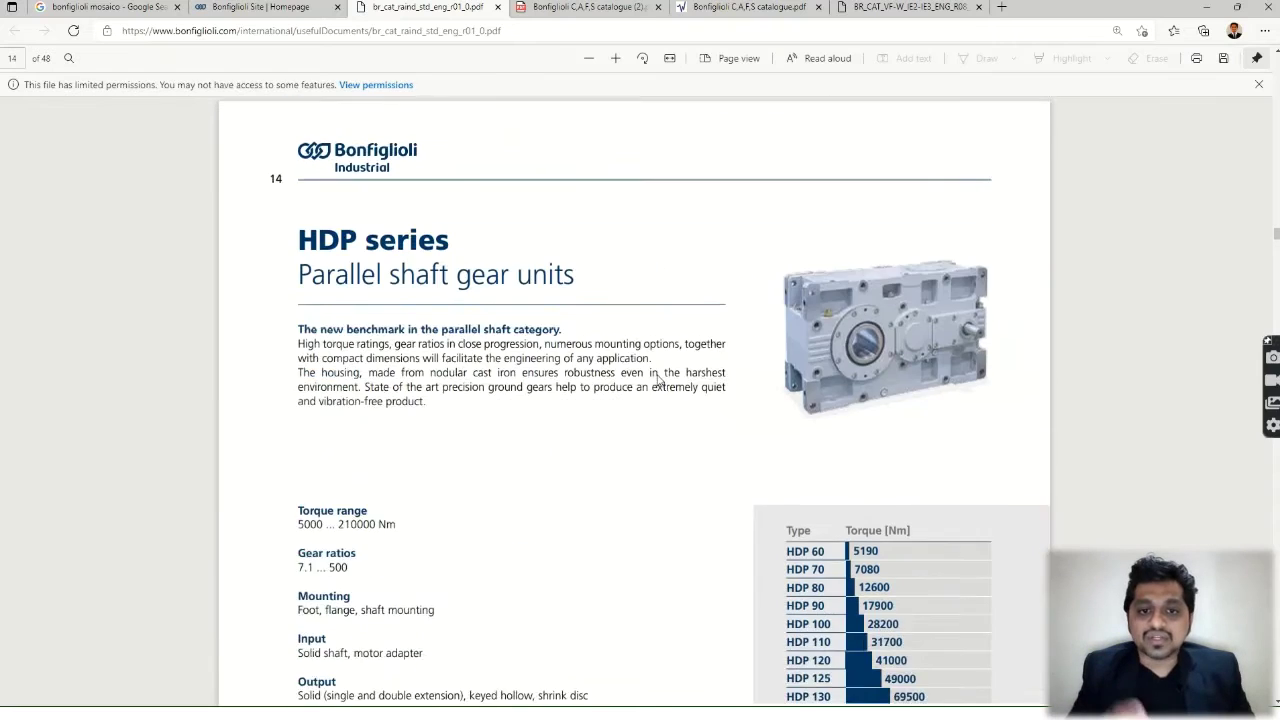
{"action": "scroll", "coordinate": [657, 380], "scroll_direction": "down", "scroll_amount": 15}
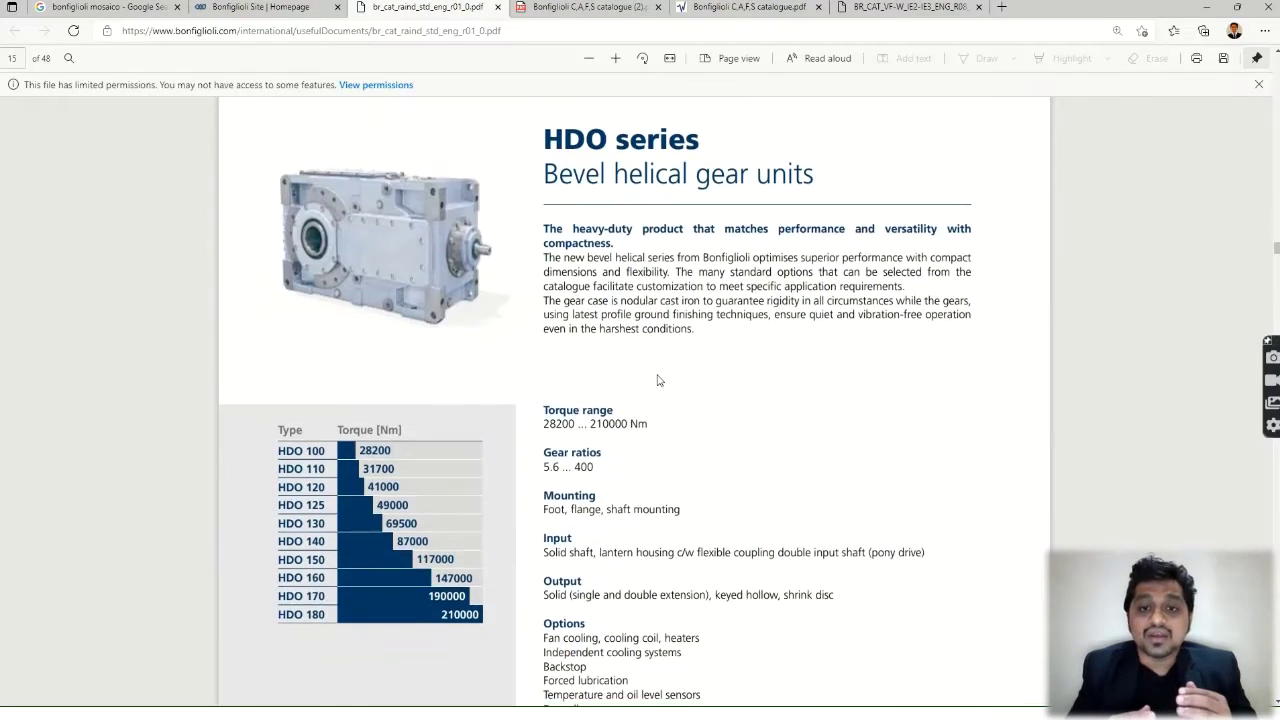
{"action": "scroll", "coordinate": [657, 380], "scroll_direction": "down", "scroll_amount": 15}
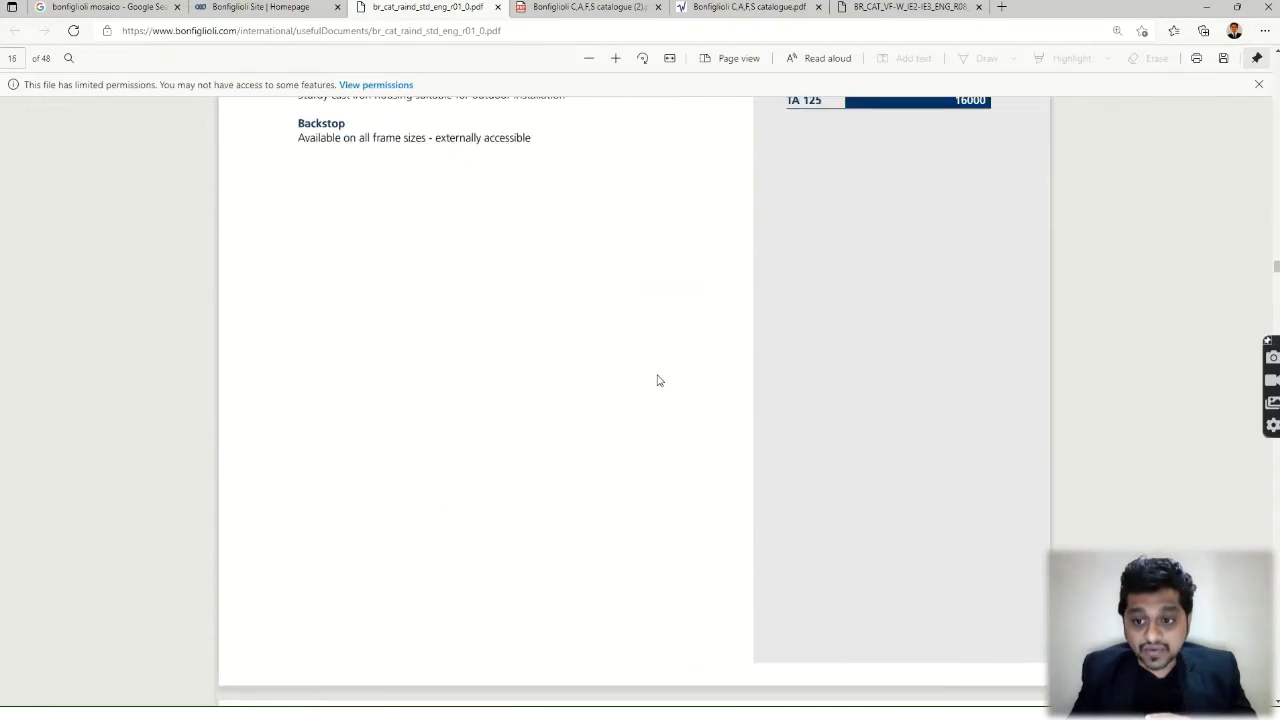
{"action": "scroll", "coordinate": [657, 380], "scroll_direction": "down", "scroll_amount": 15}
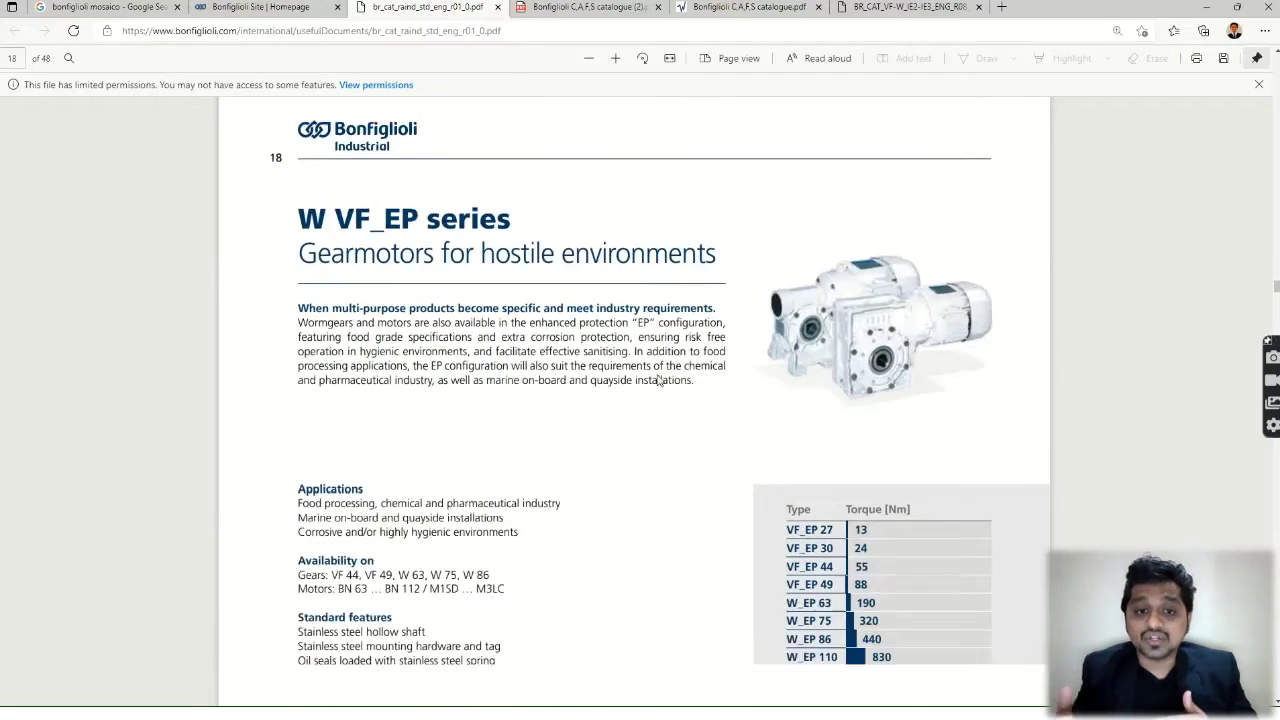
{"action": "scroll", "coordinate": [657, 380], "scroll_direction": "down", "scroll_amount": 3}
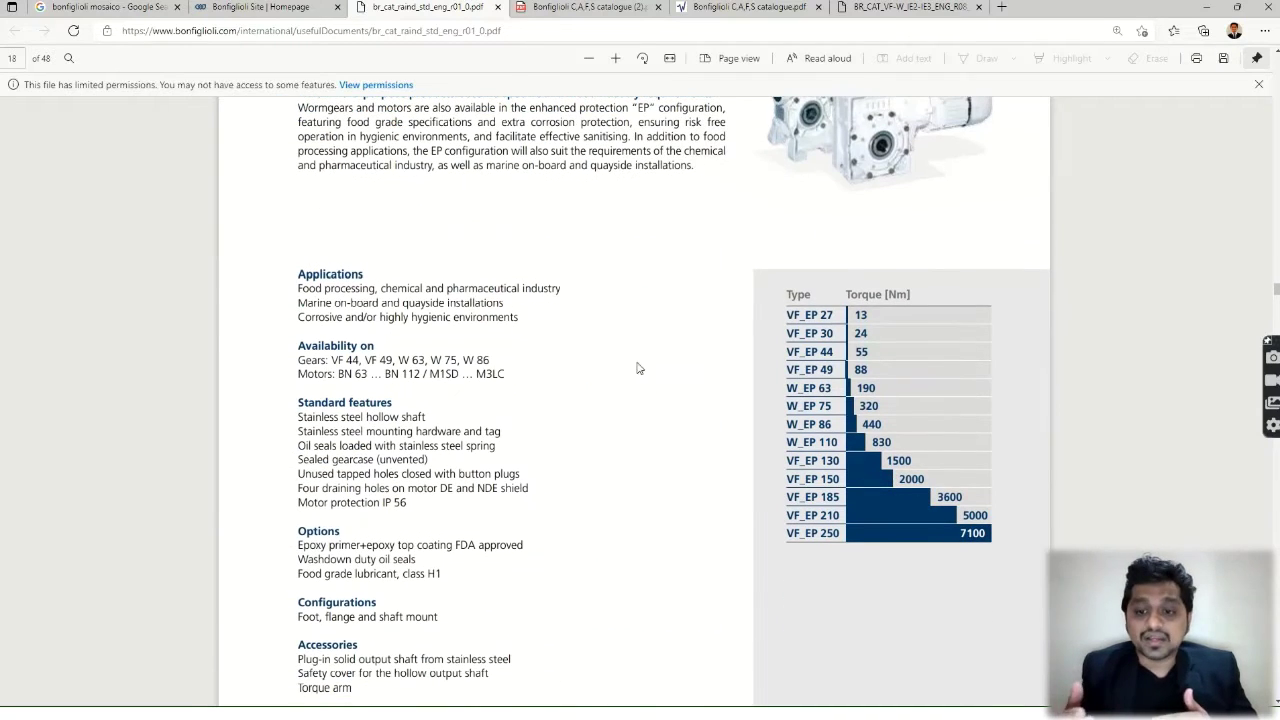
{"action": "left_click", "coordinate": [588, 10]}
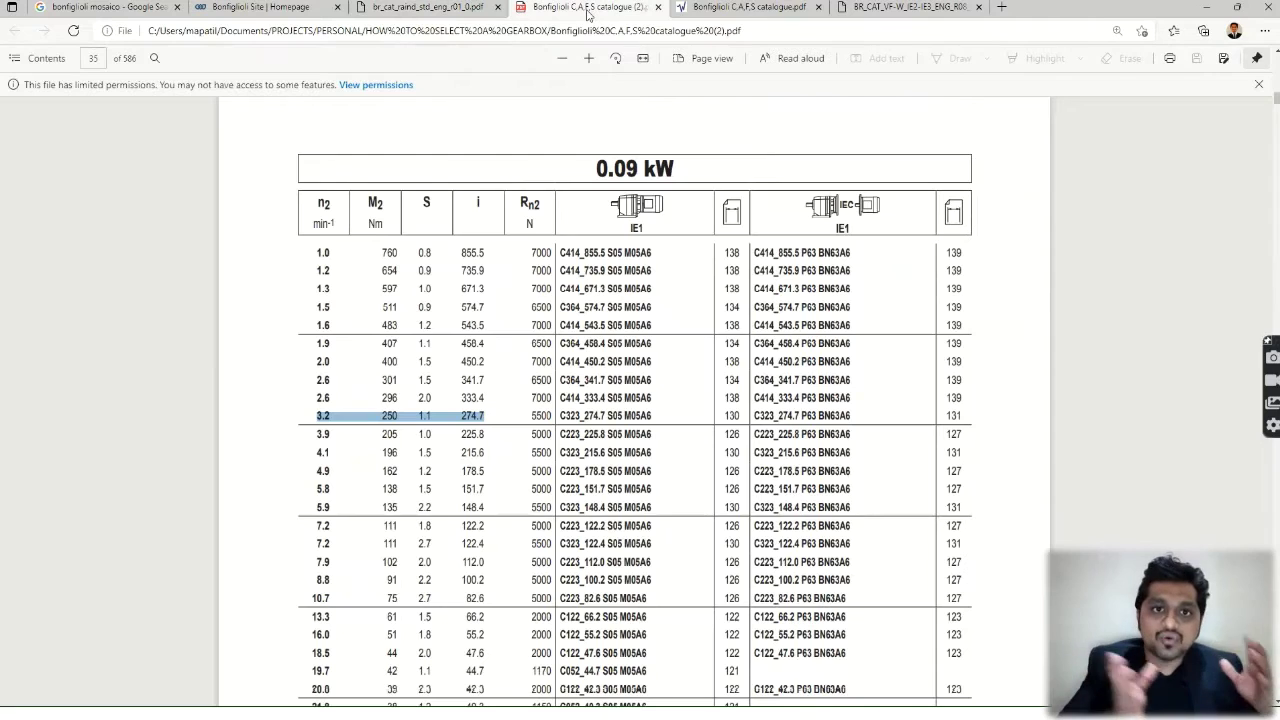
Clear the highlight, jump to the cover page and select the C-A-F-S series heading
{"action": "left_click", "coordinate": [562, 141]}
{"action": "scroll", "coordinate": [875, 423], "scroll_direction": "up", "scroll_amount": 10}
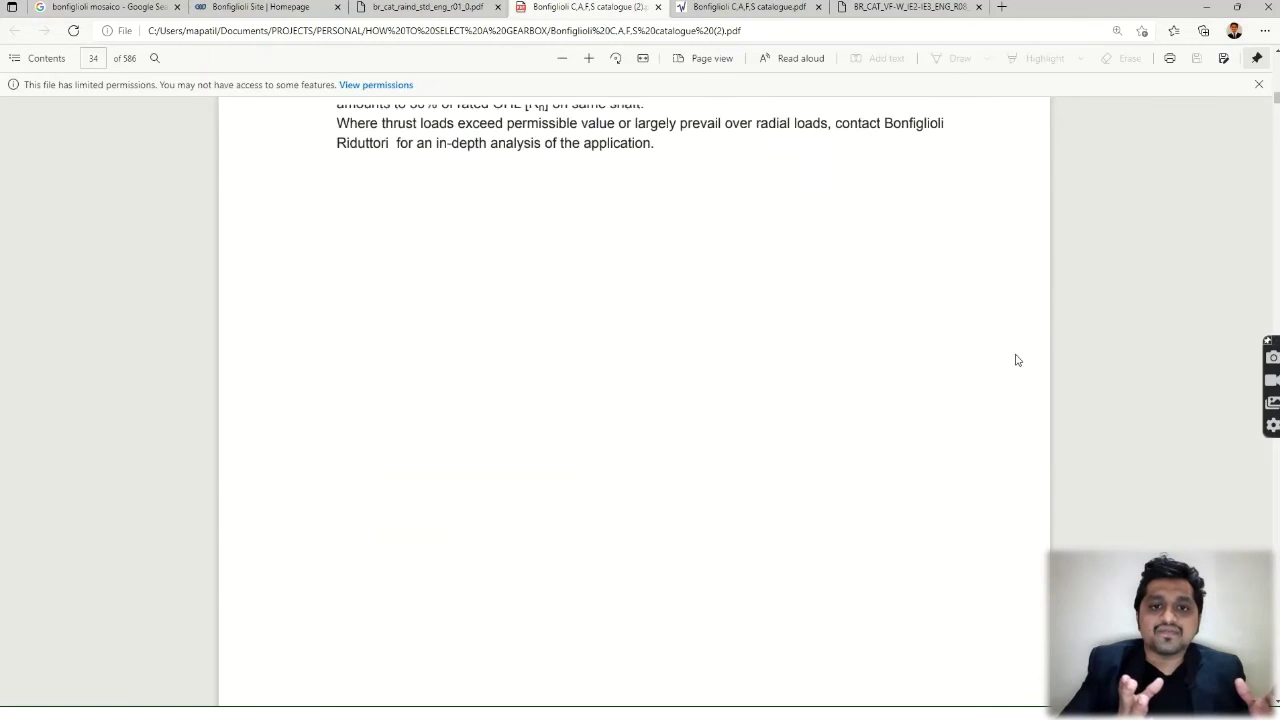
{"action": "left_click_drag", "start_coordinate": [1276, 103], "coordinate": [1276, 62]}
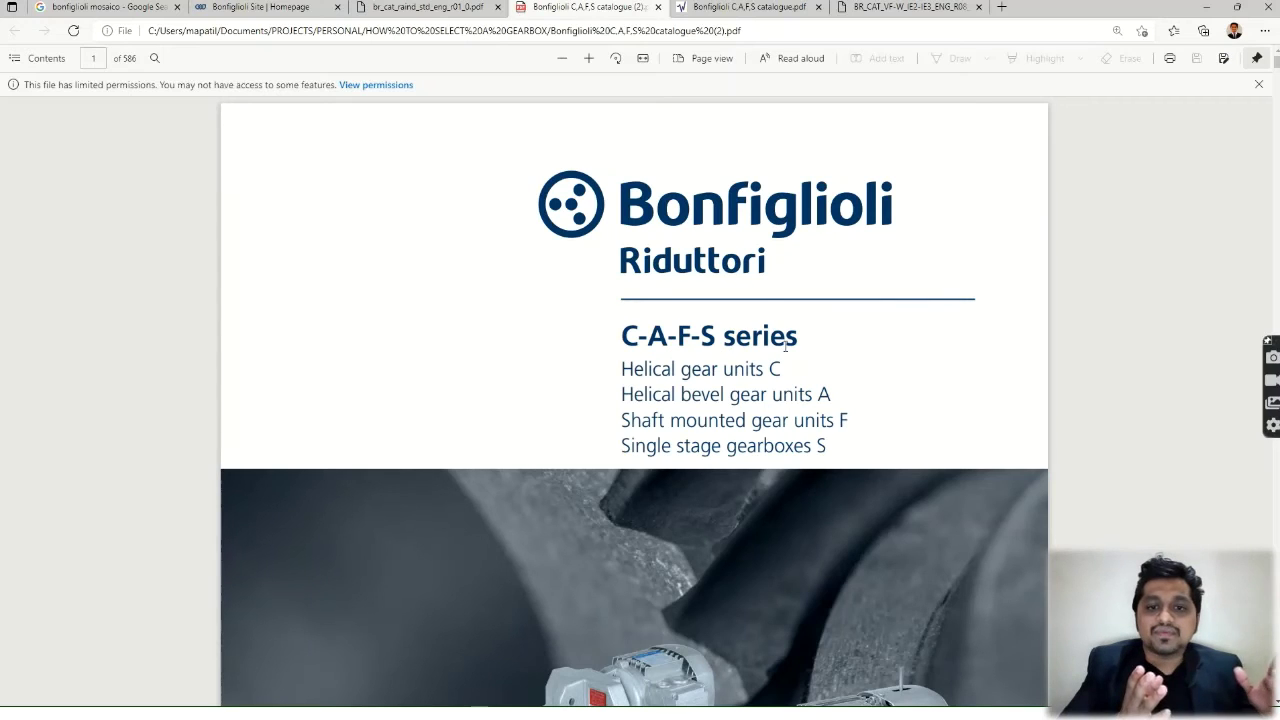
{"action": "left_click_drag", "start_coordinate": [629, 345], "coordinate": [795, 348]}
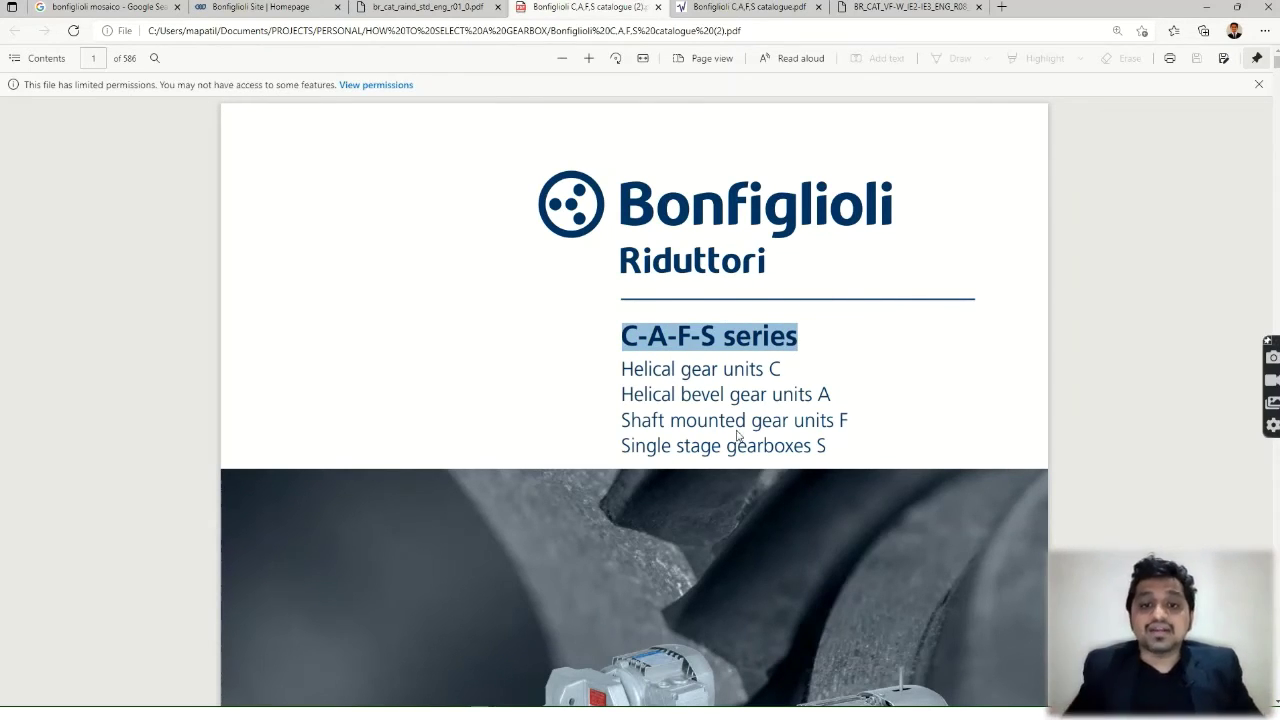
Scroll through the introductory technical sections to the section 20 Versions page (page 23)
{"action": "scroll", "coordinate": [739, 437], "scroll_direction": "down", "scroll_amount": 15}
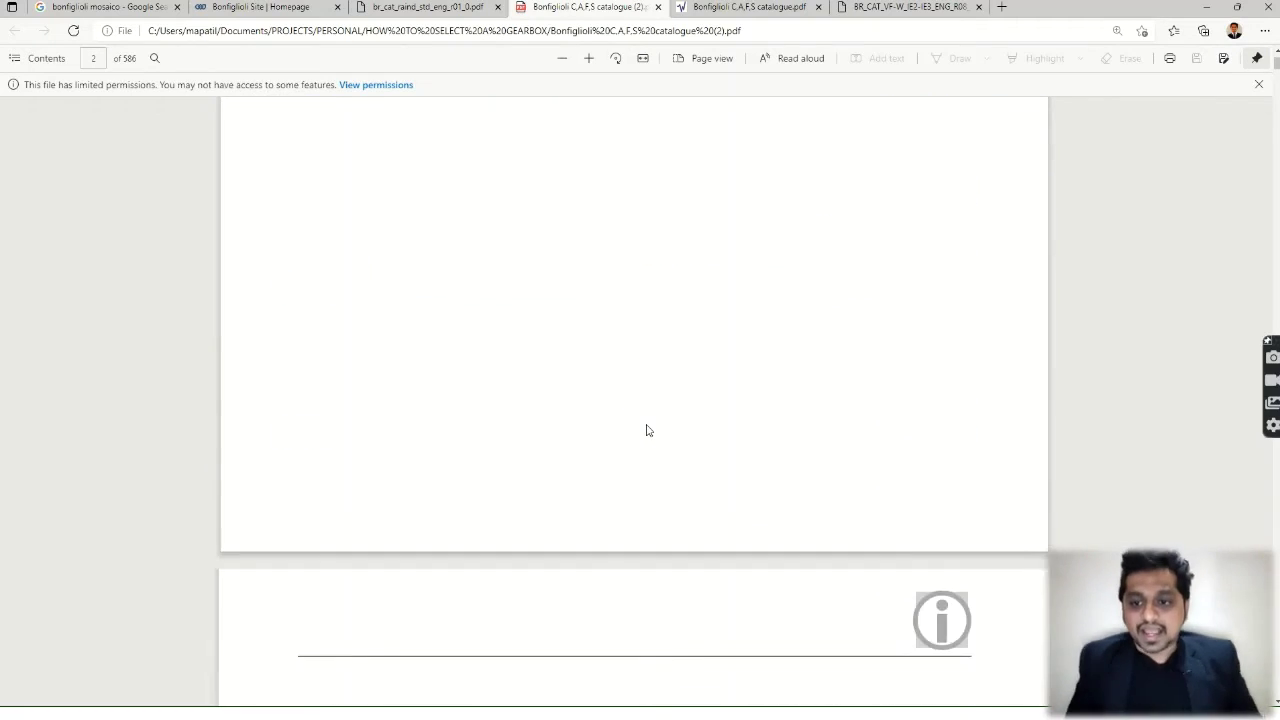
{"action": "scroll", "coordinate": [646, 430], "scroll_direction": "down", "scroll_amount": 20}
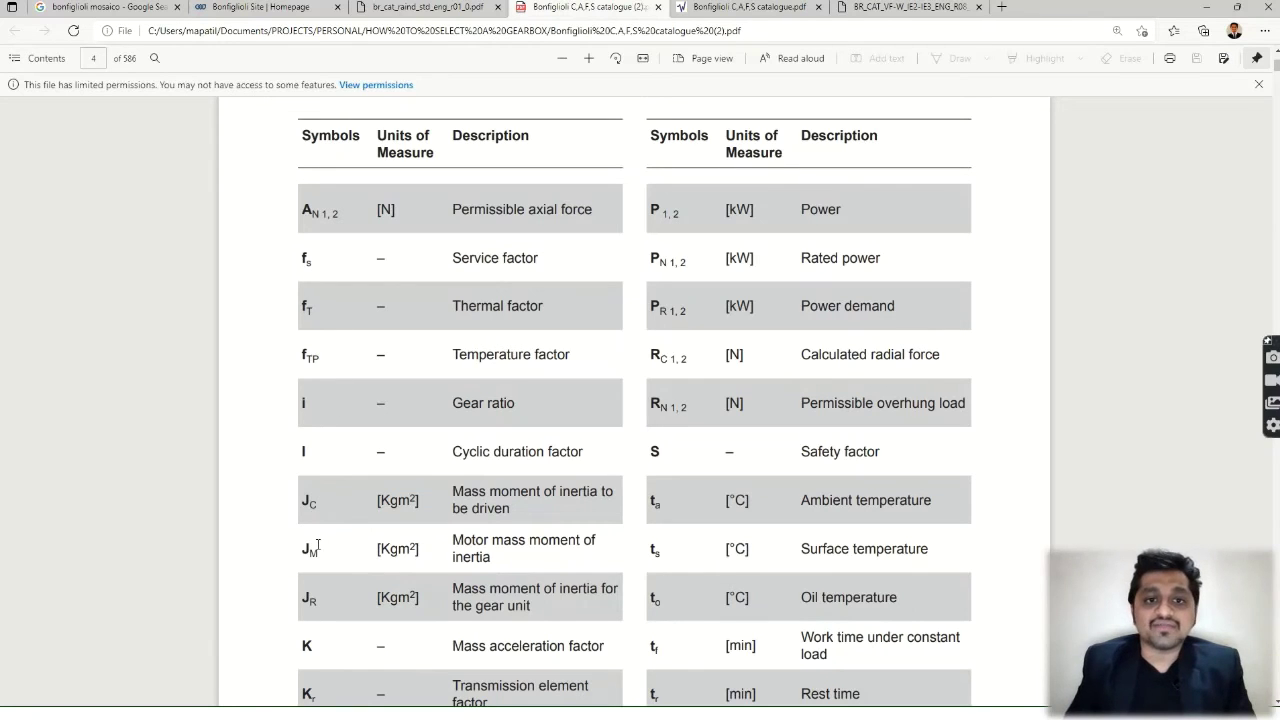
{"action": "scroll", "coordinate": [522, 413], "scroll_direction": "down", "scroll_amount": 5}
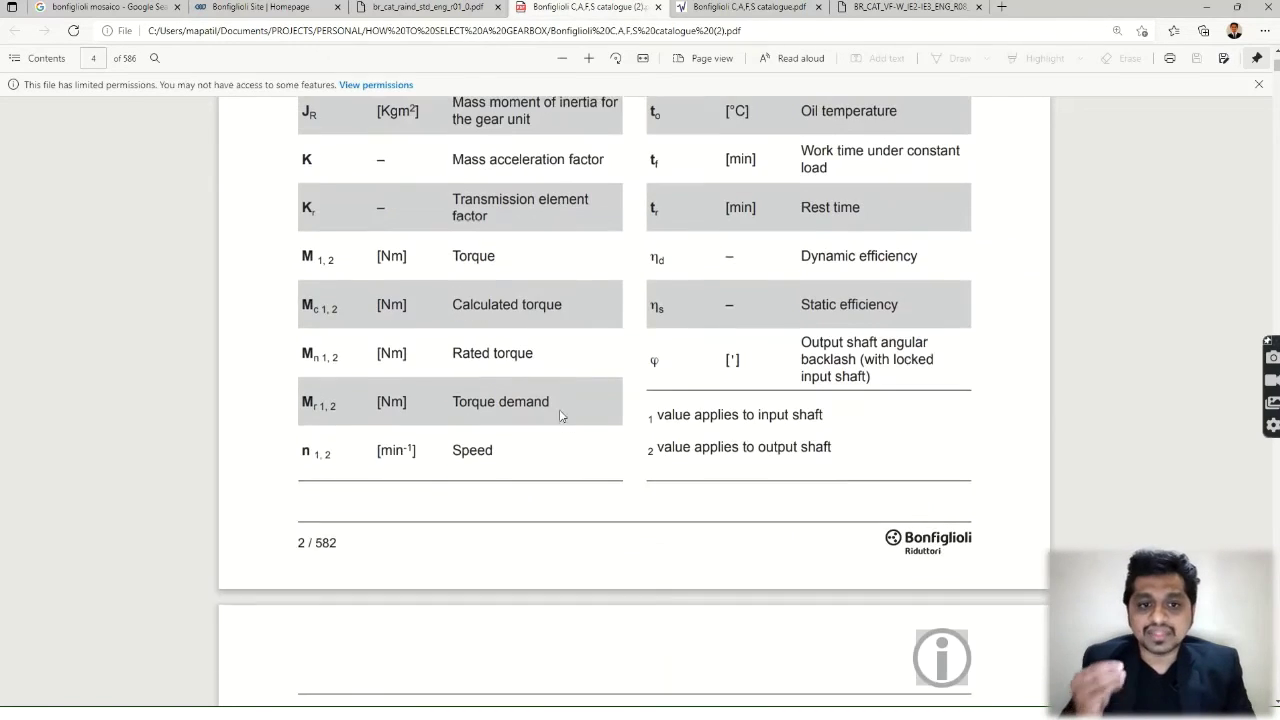
{"action": "scroll", "coordinate": [561, 415], "scroll_direction": "down", "scroll_amount": 18}
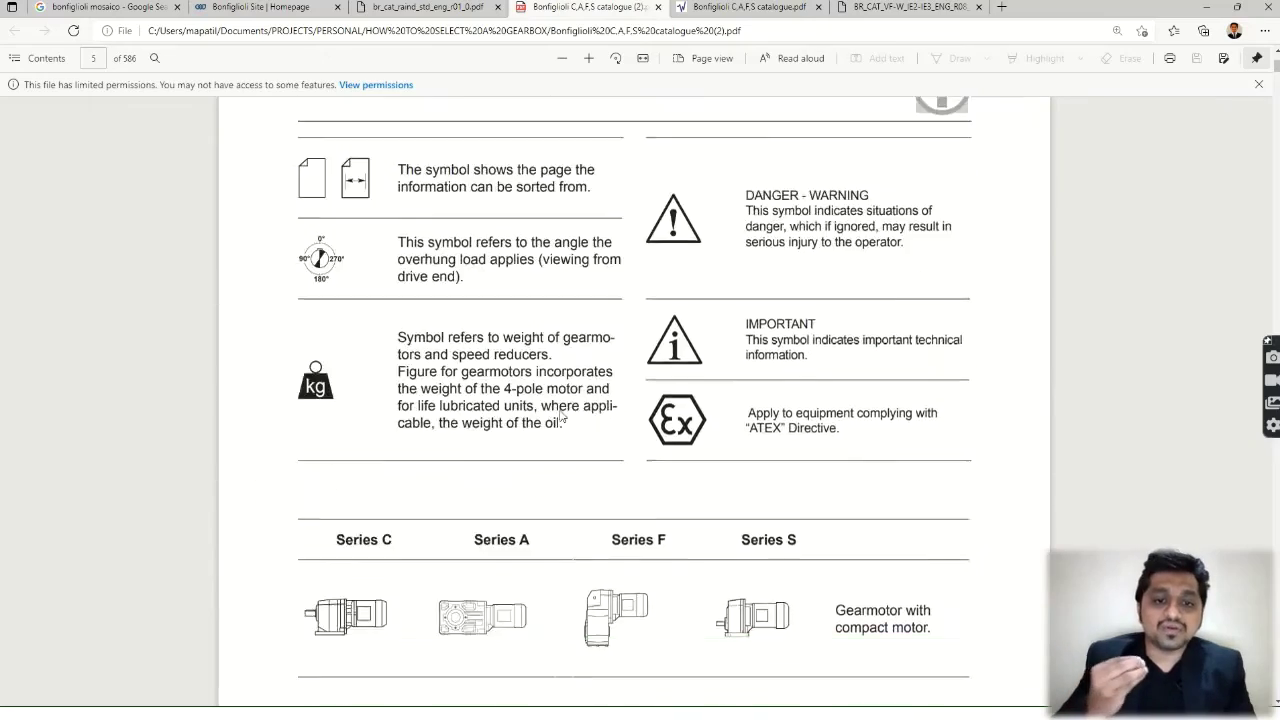
{"action": "scroll", "coordinate": [561, 416], "scroll_direction": "down", "scroll_amount": 15}
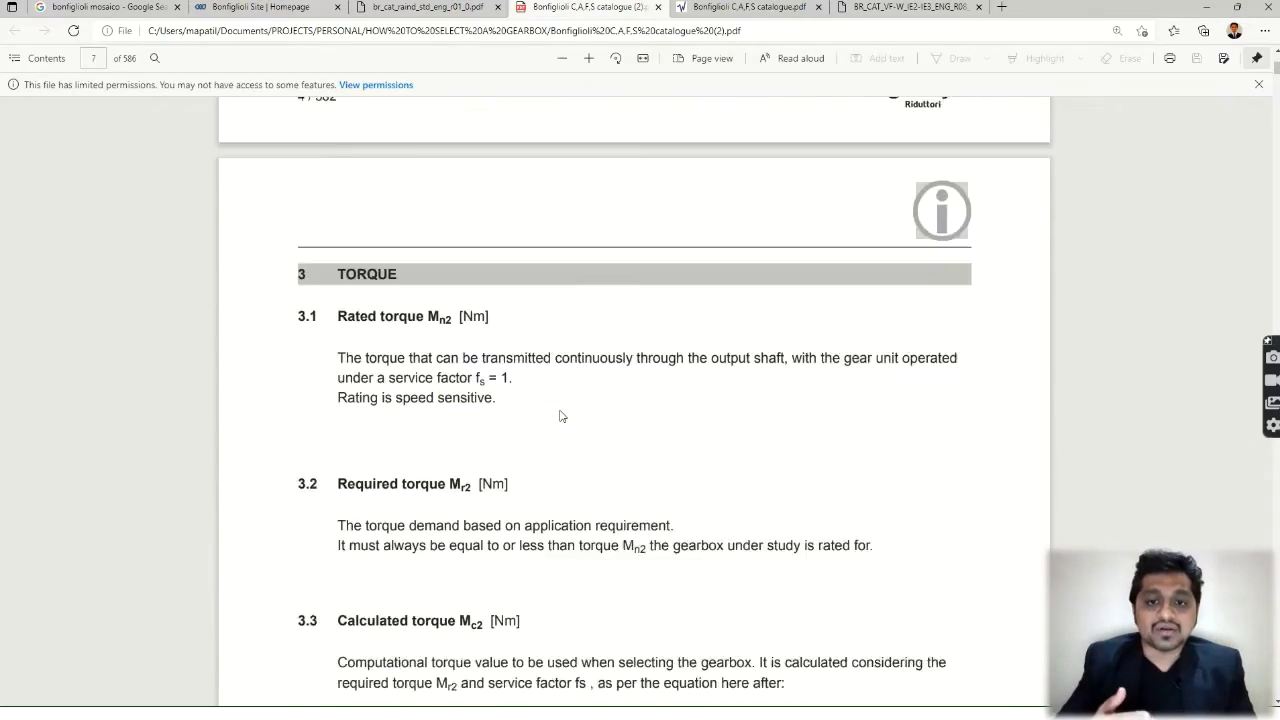
{"action": "scroll", "coordinate": [561, 416], "scroll_direction": "down", "scroll_amount": 14}
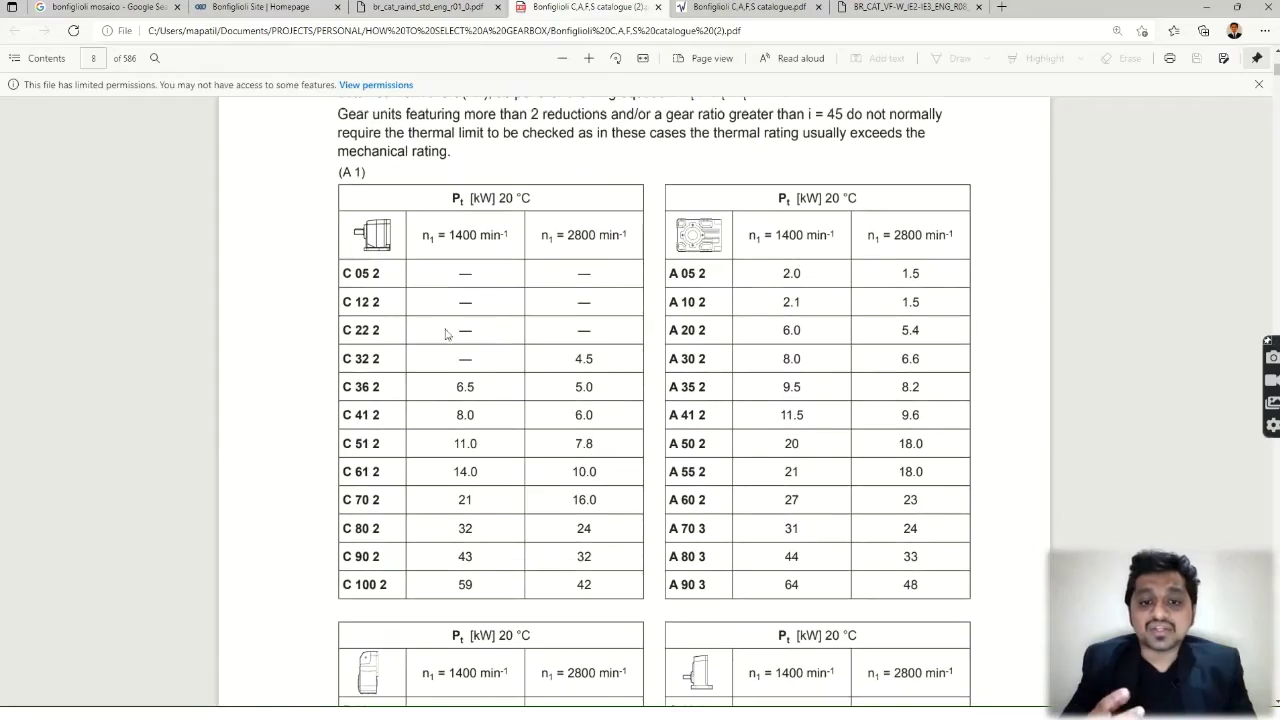
{"action": "scroll", "coordinate": [658, 383], "scroll_direction": "down", "scroll_amount": 16}
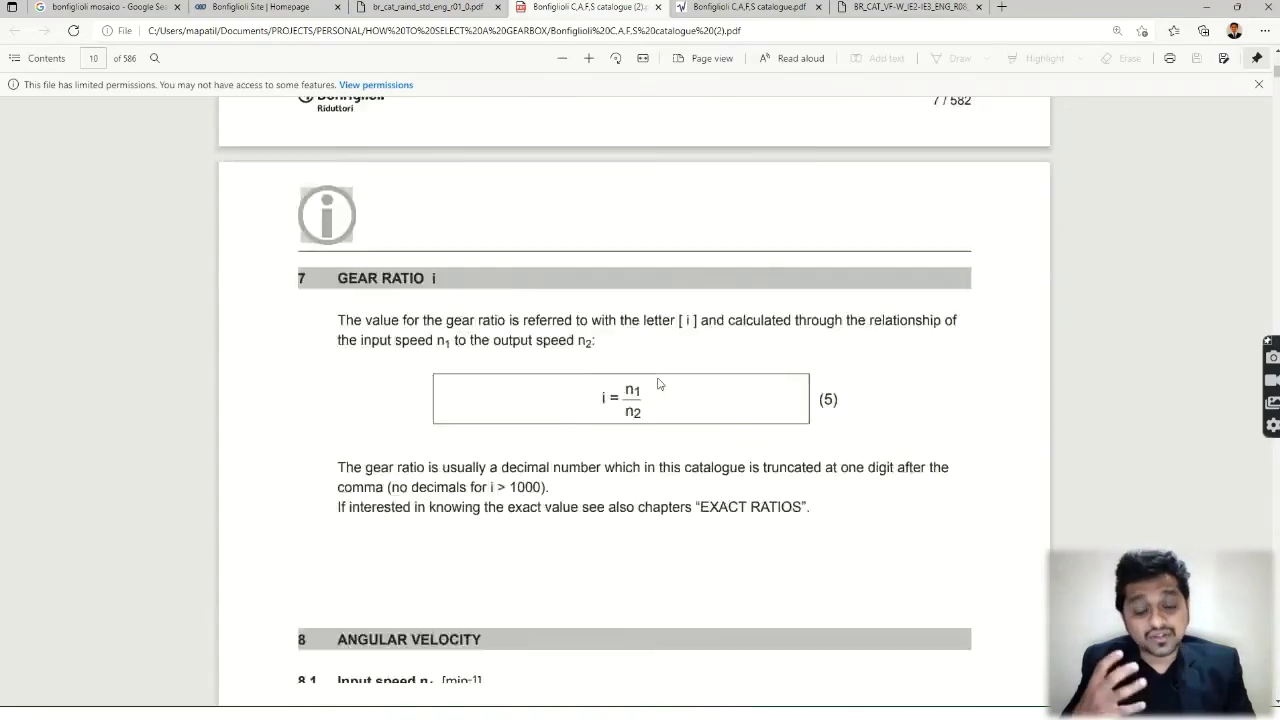
{"action": "scroll", "coordinate": [658, 383], "scroll_direction": "down", "scroll_amount": 16}
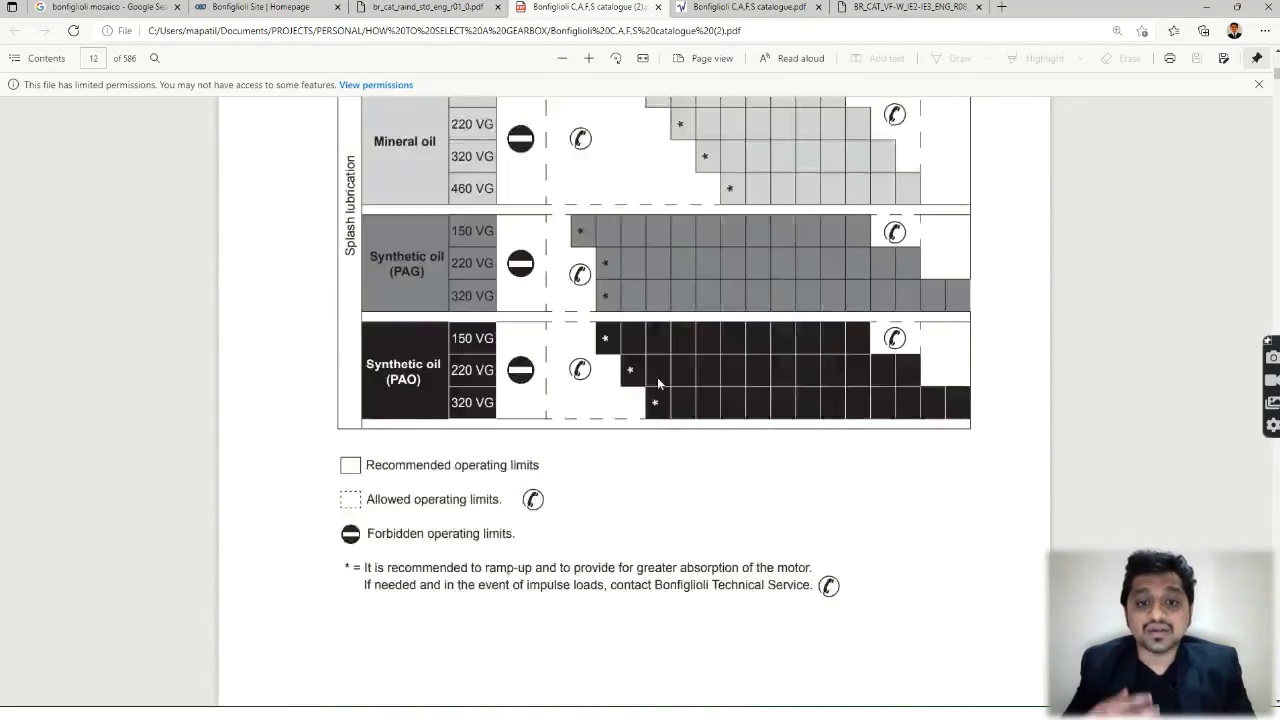
{"action": "scroll", "coordinate": [659, 385], "scroll_direction": "down", "scroll_amount": 20}
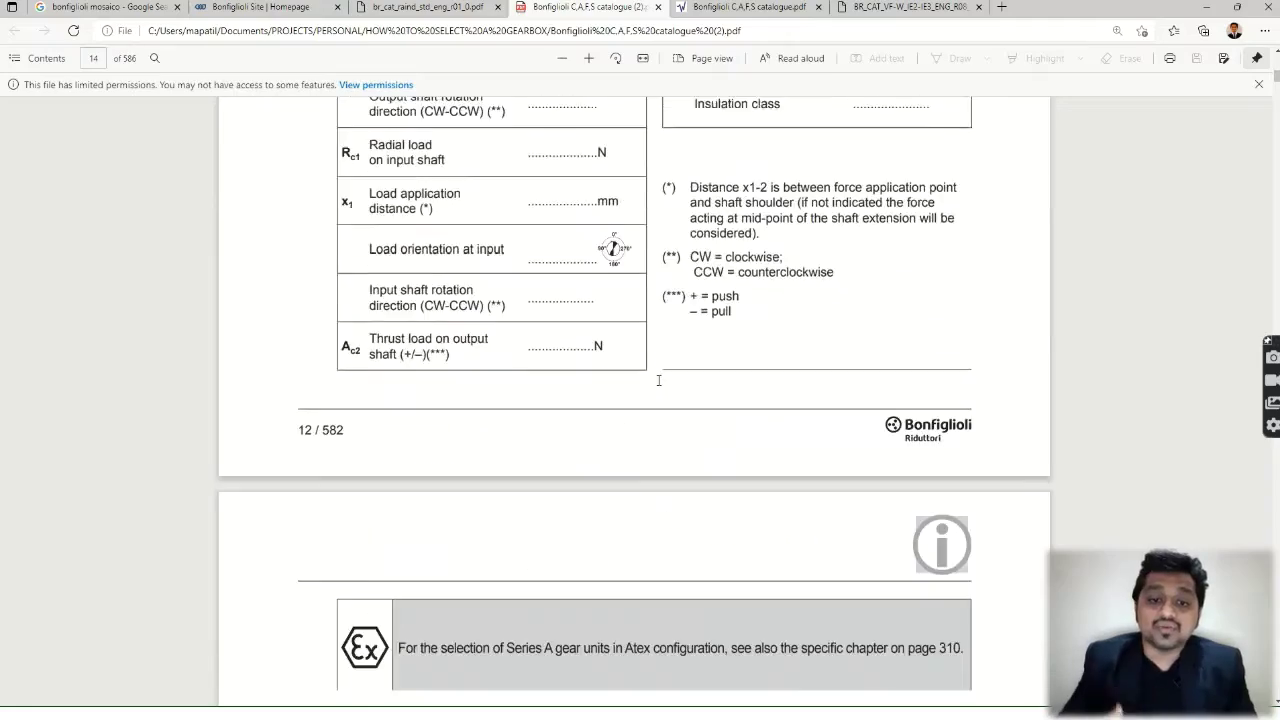
{"action": "scroll", "coordinate": [659, 387], "scroll_direction": "down", "scroll_amount": 20}
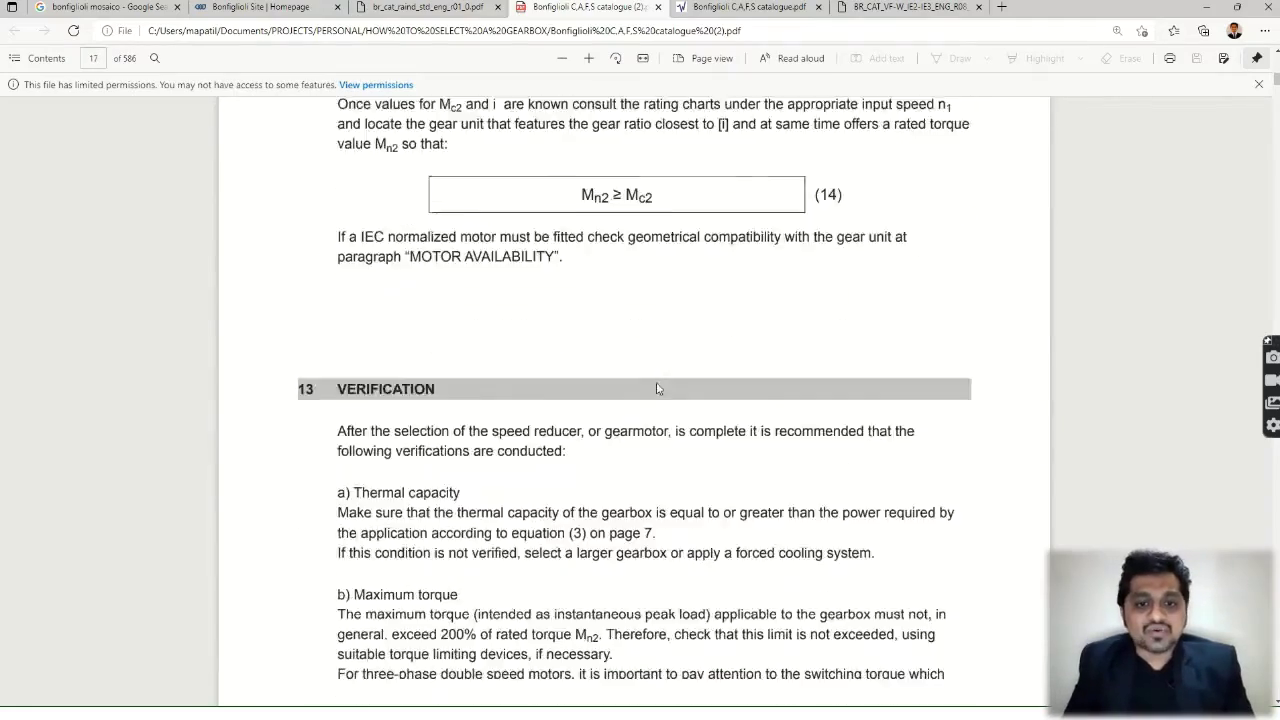
{"action": "scroll", "coordinate": [656, 392], "scroll_direction": "down", "scroll_amount": 20}
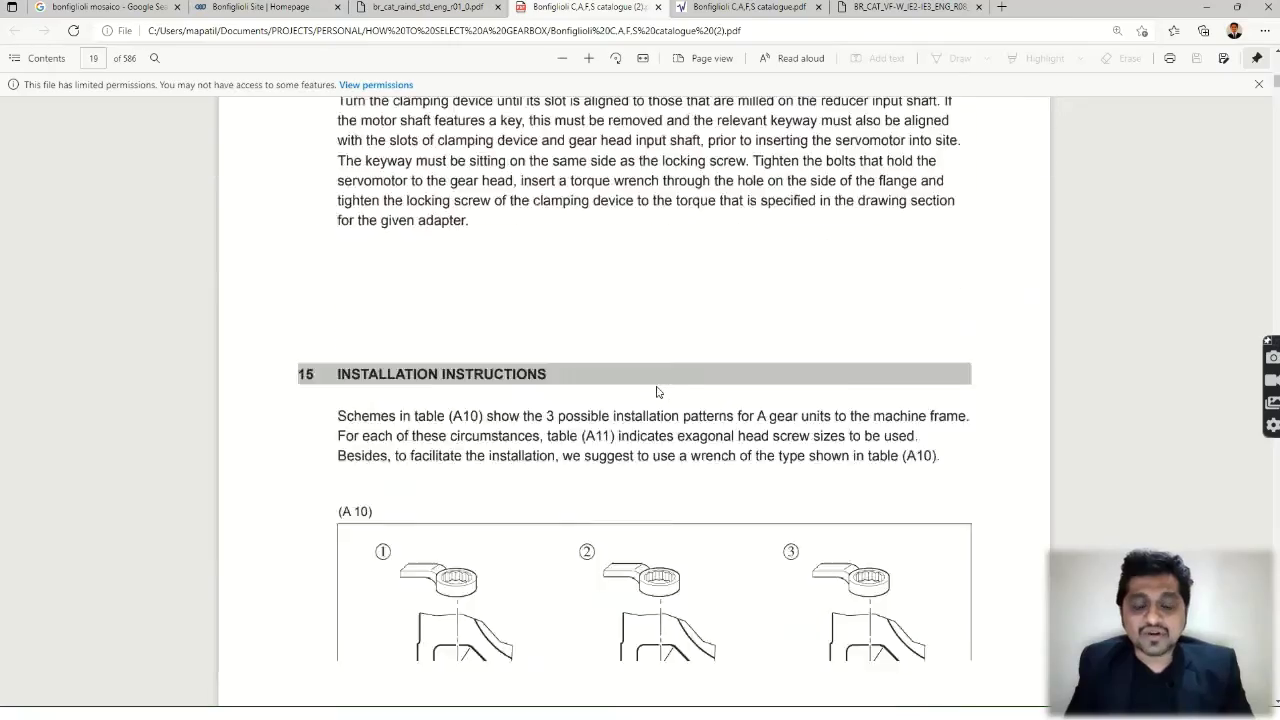
{"action": "scroll", "coordinate": [656, 392], "scroll_direction": "down", "scroll_amount": 20}
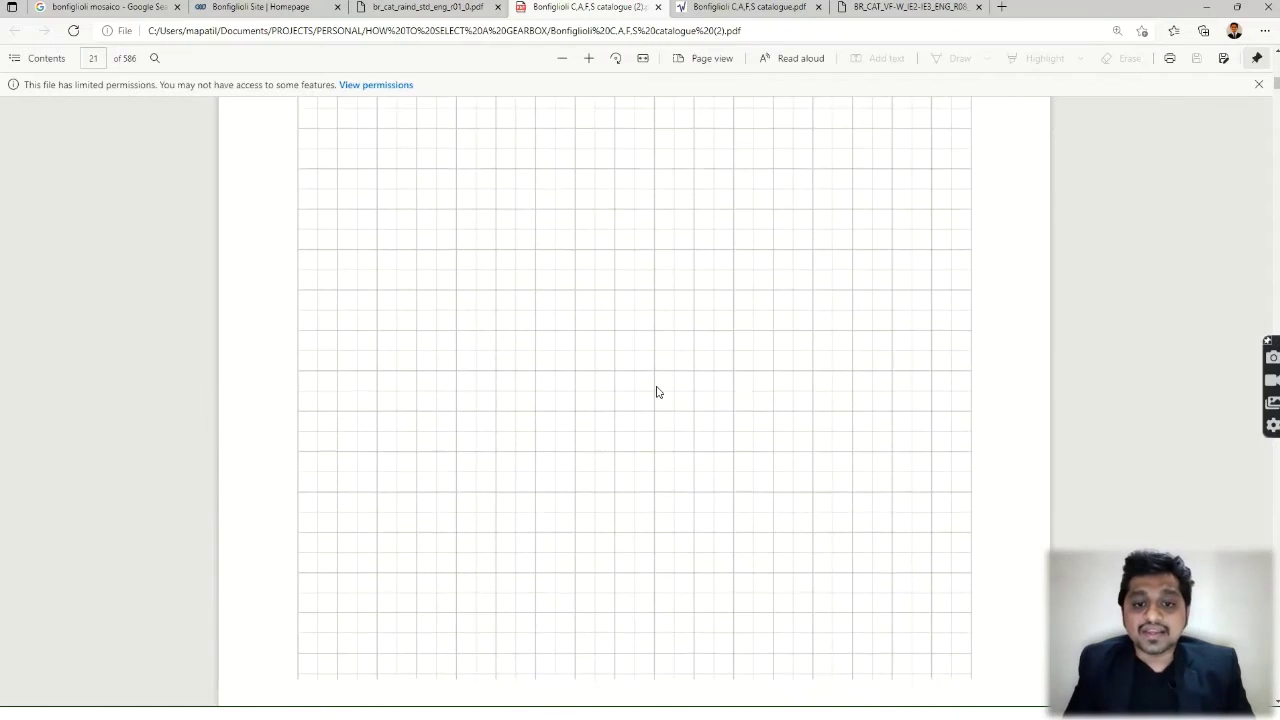
{"action": "scroll", "coordinate": [658, 392], "scroll_direction": "down", "scroll_amount": 20}
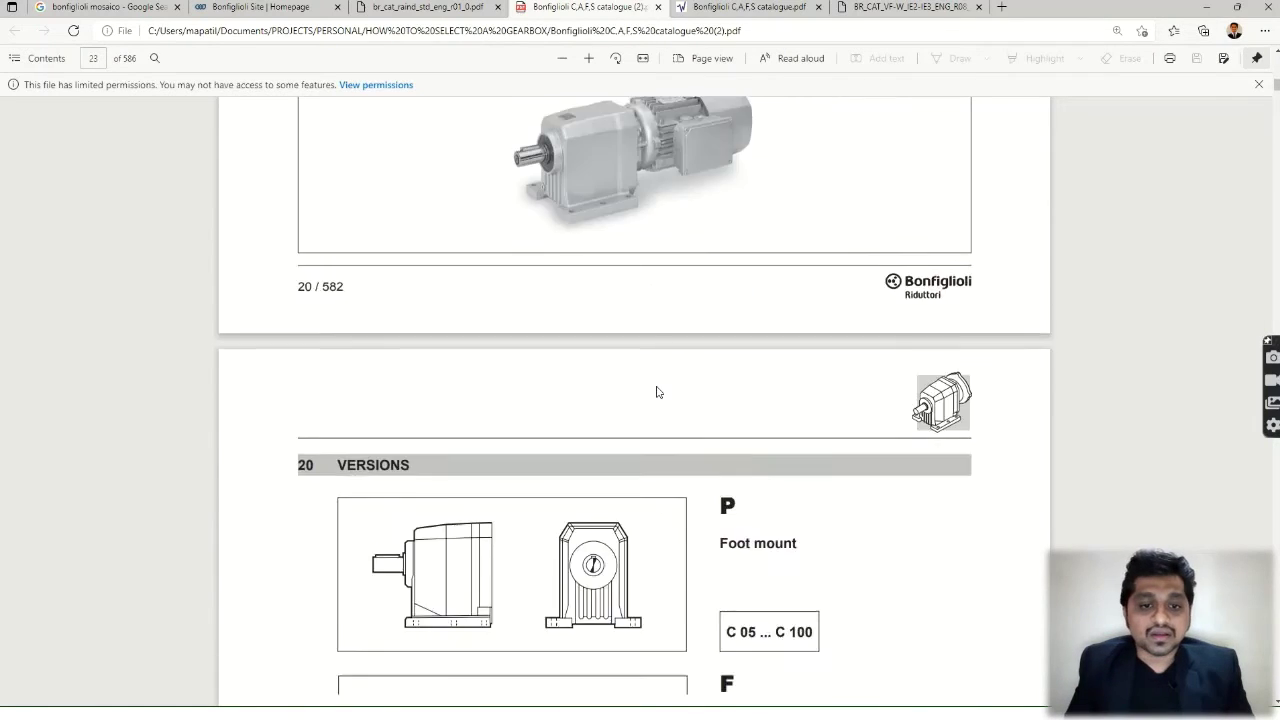
Scroll from the Designation section past the motor/brake designation to the Certificates on page 27
{"action": "scroll", "coordinate": [797, 451], "scroll_direction": "down", "scroll_amount": 5}
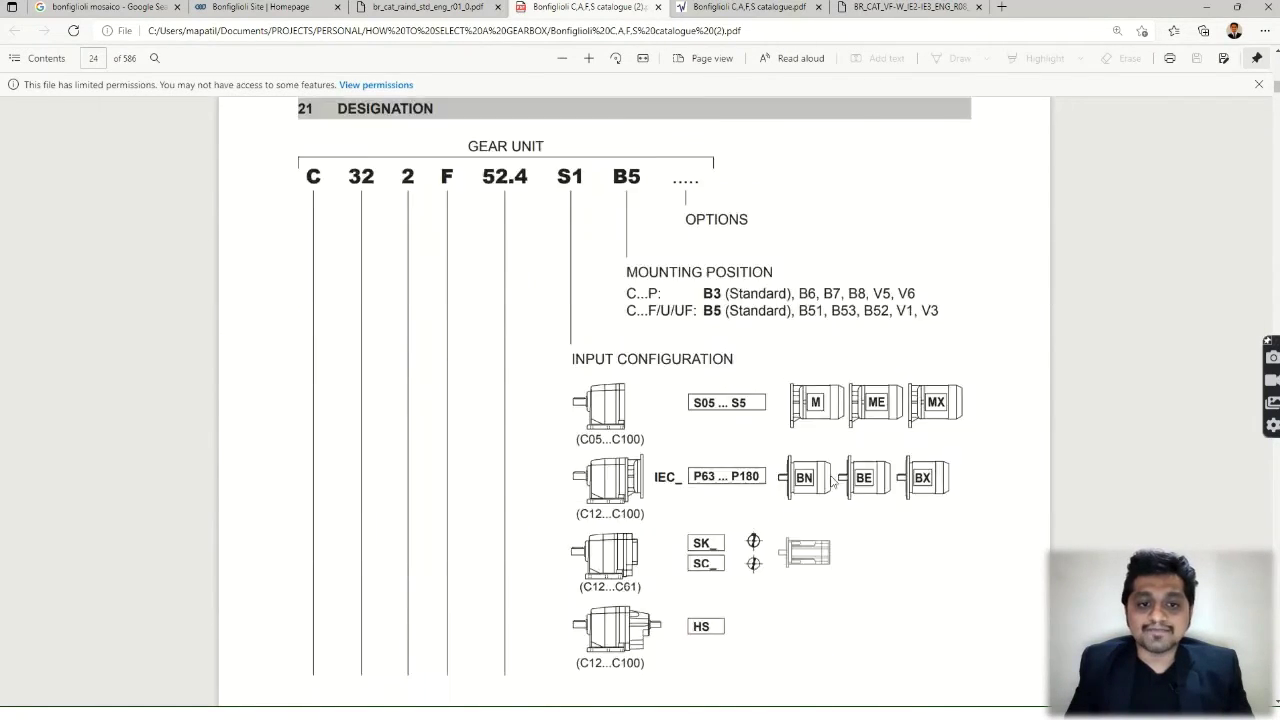
{"action": "scroll", "coordinate": [716, 390], "scroll_direction": "up", "scroll_amount": 5}
{"action": "scroll", "coordinate": [716, 390], "scroll_direction": "up", "scroll_amount": 1}
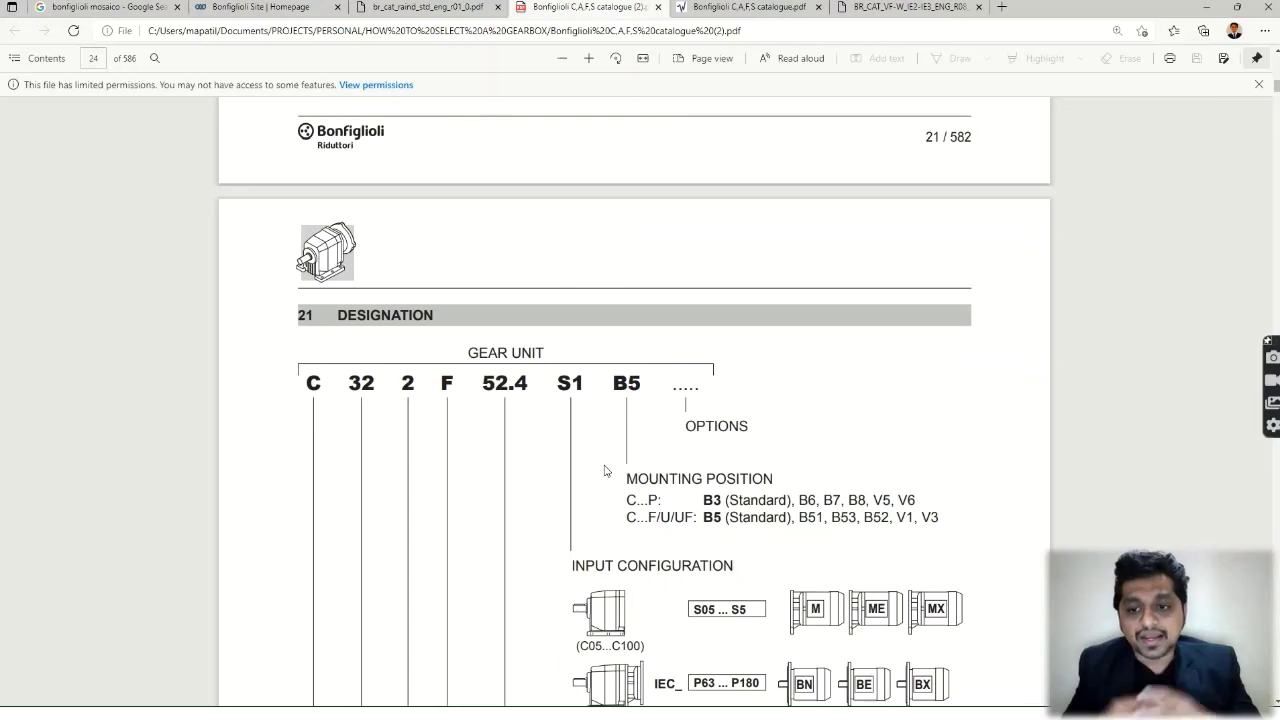
{"action": "scroll", "coordinate": [604, 470], "scroll_direction": "down", "scroll_amount": 9}
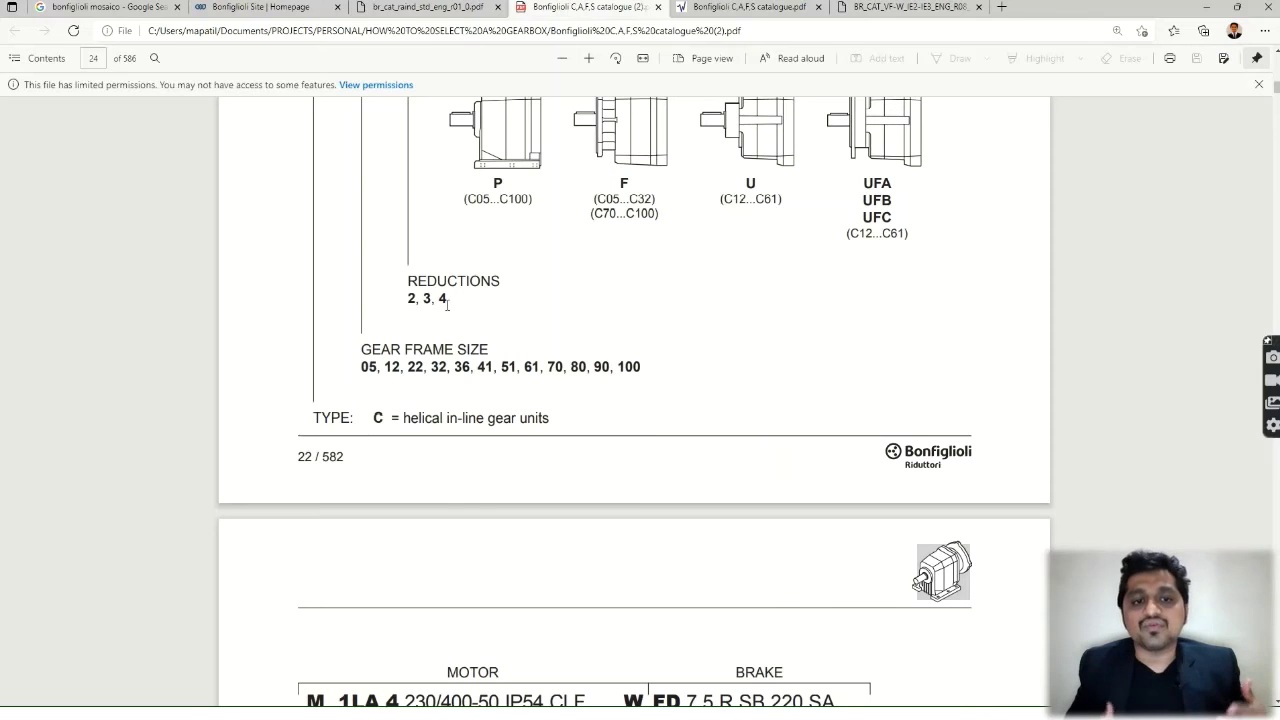
{"action": "scroll", "coordinate": [645, 528], "scroll_direction": "down", "scroll_amount": 3}
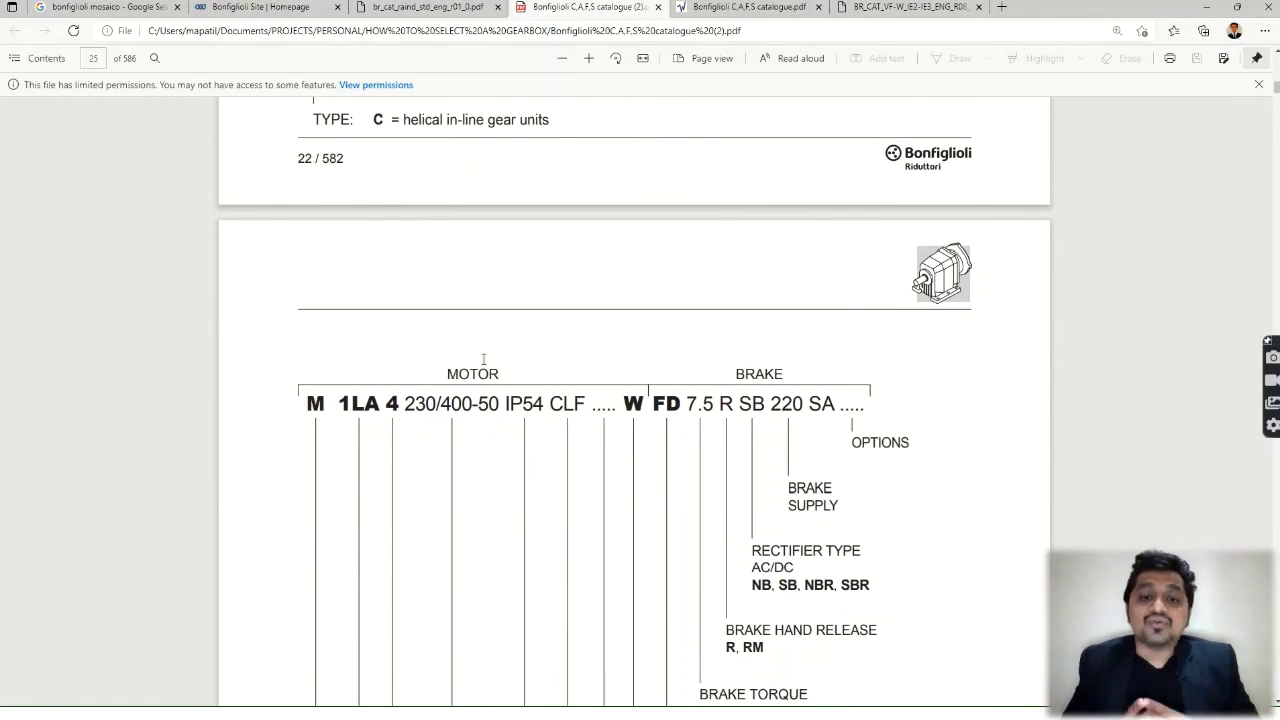
{"action": "scroll", "coordinate": [700, 523], "scroll_direction": "down", "scroll_amount": 15}
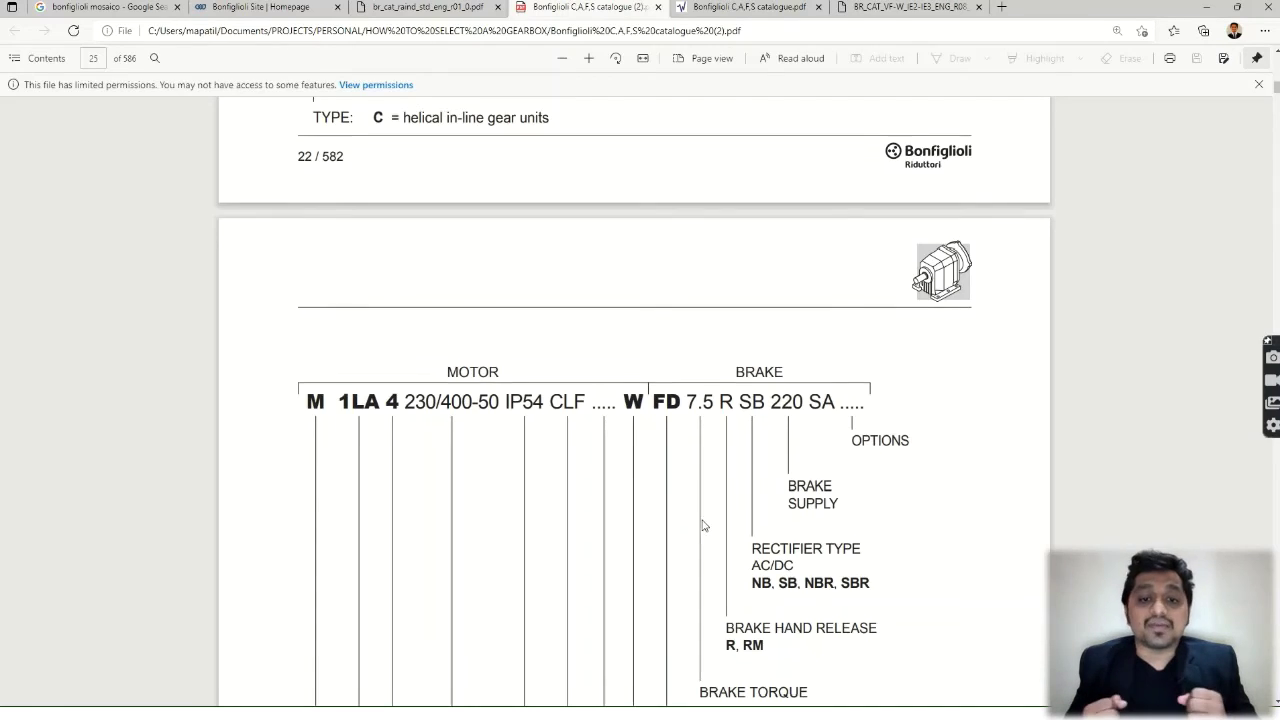
{"action": "scroll", "coordinate": [703, 527], "scroll_direction": "down", "scroll_amount": 15}
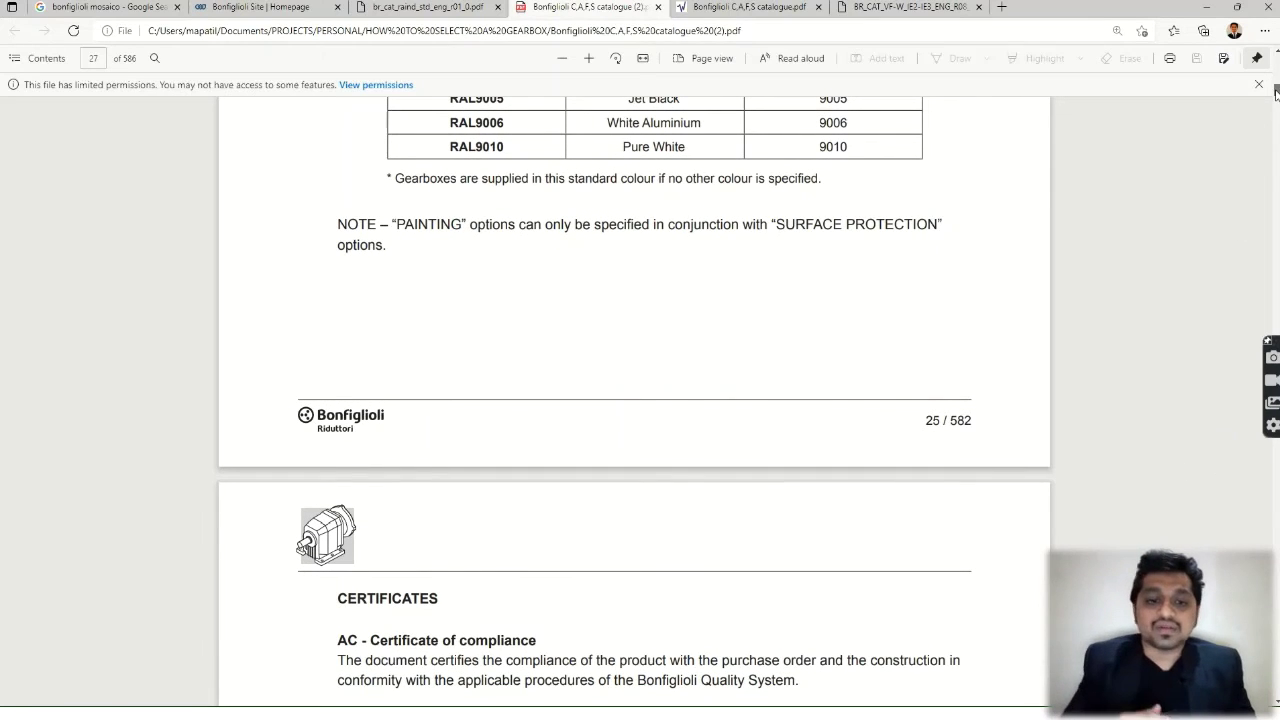
Bring up the C-A-F-S catalogue's 0.09 kW gearmotor rating table
{"action": "mouse_move", "coordinate": [1276, 93]}
{"action": "left_mouse_down"}
{"action": "mouse_move", "coordinate": [1276, 105]}
{"action": "mouse_move", "coordinate": [1276, 82]}
{"action": "left_mouse_up"}
{"action": "scroll", "coordinate": [754, 471], "scroll_direction": "down", "scroll_amount": 12}
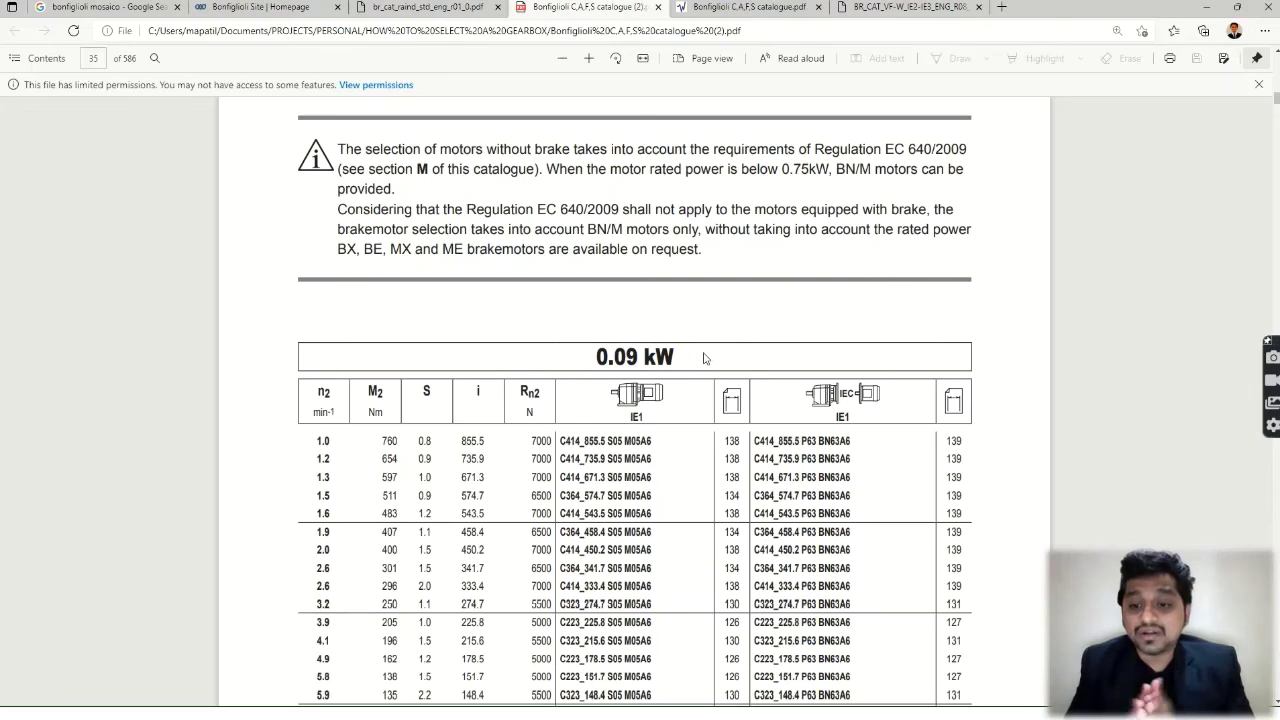
{"action": "scroll", "coordinate": [626, 363], "scroll_direction": "down", "scroll_amount": 2}
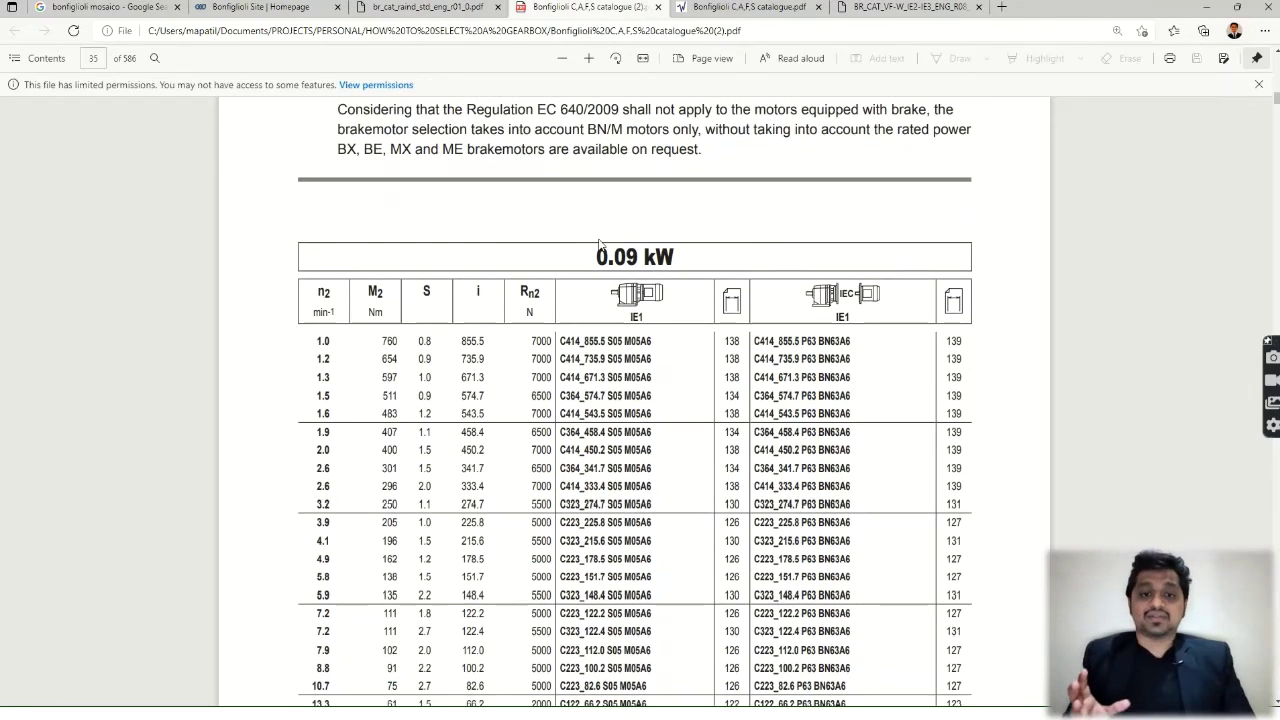
{"action": "left_click_drag", "start_coordinate": [584, 256], "coordinate": [714, 260]}
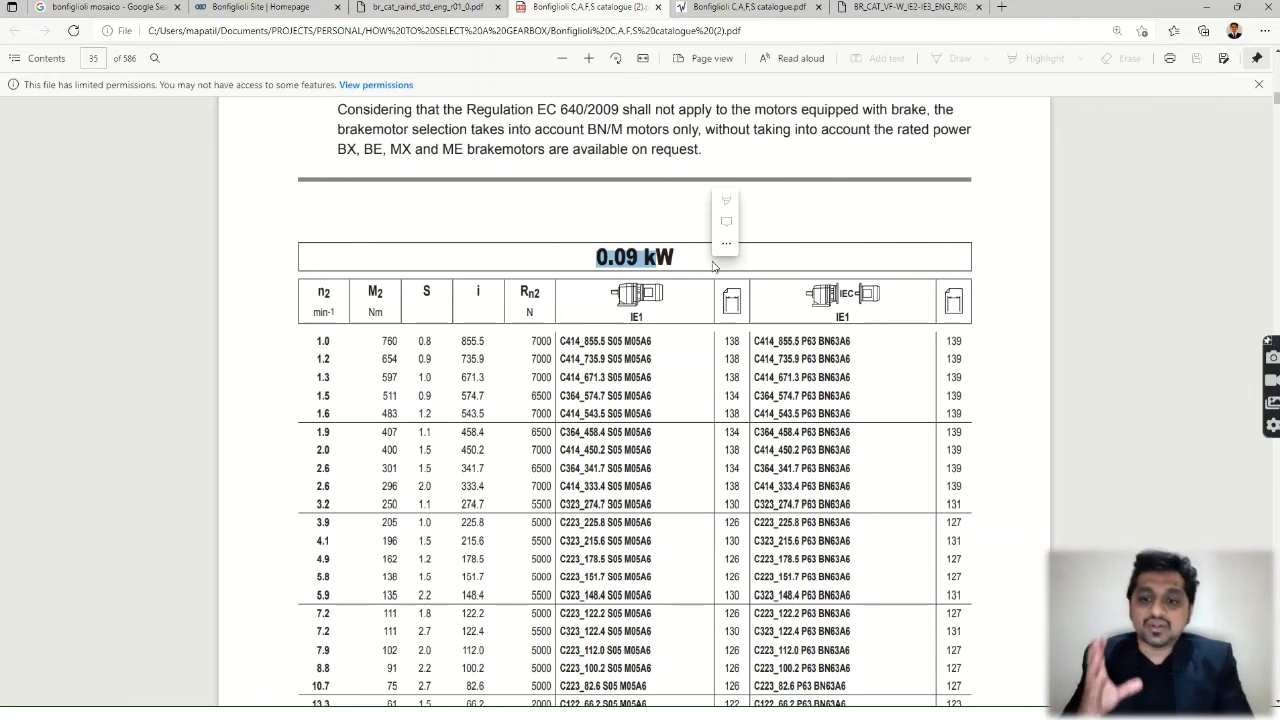
{"action": "left_click", "coordinate": [698, 264]}
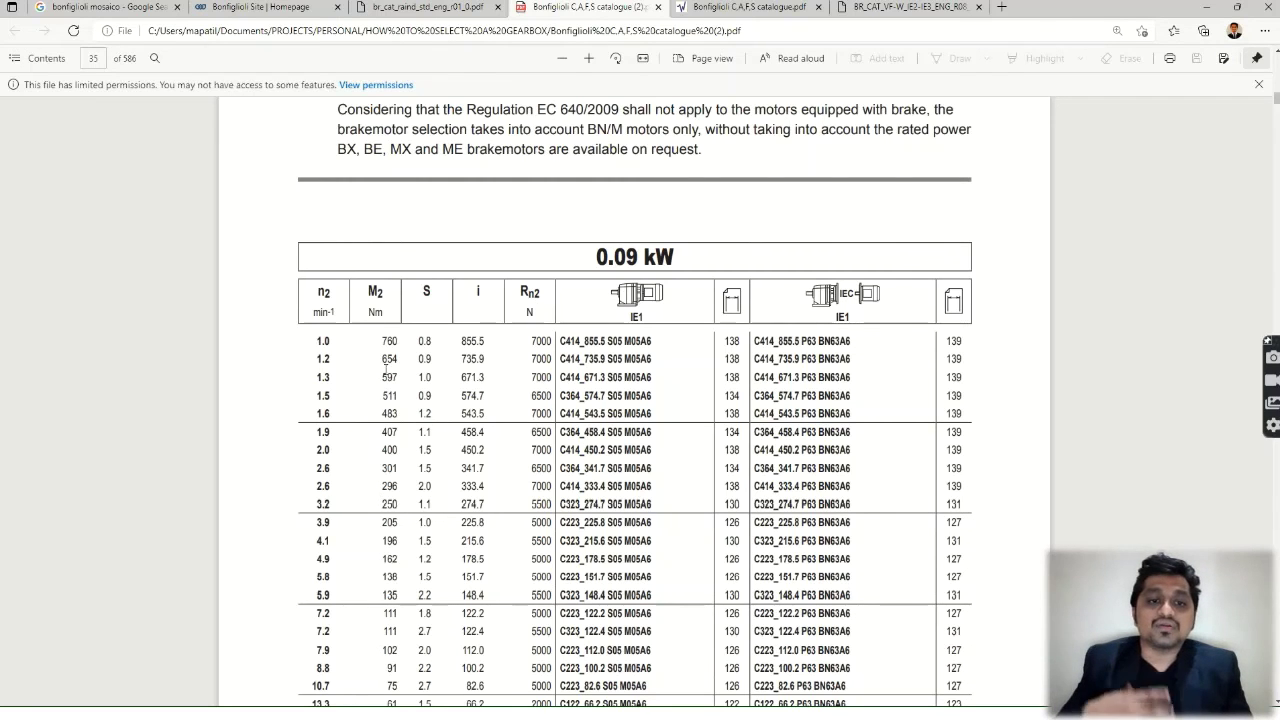
Scroll through the 0.12 and 0.18 kW tables to the 0.25 kW table on page 41
{"action": "scroll", "coordinate": [333, 336], "scroll_direction": "down", "scroll_amount": 3}
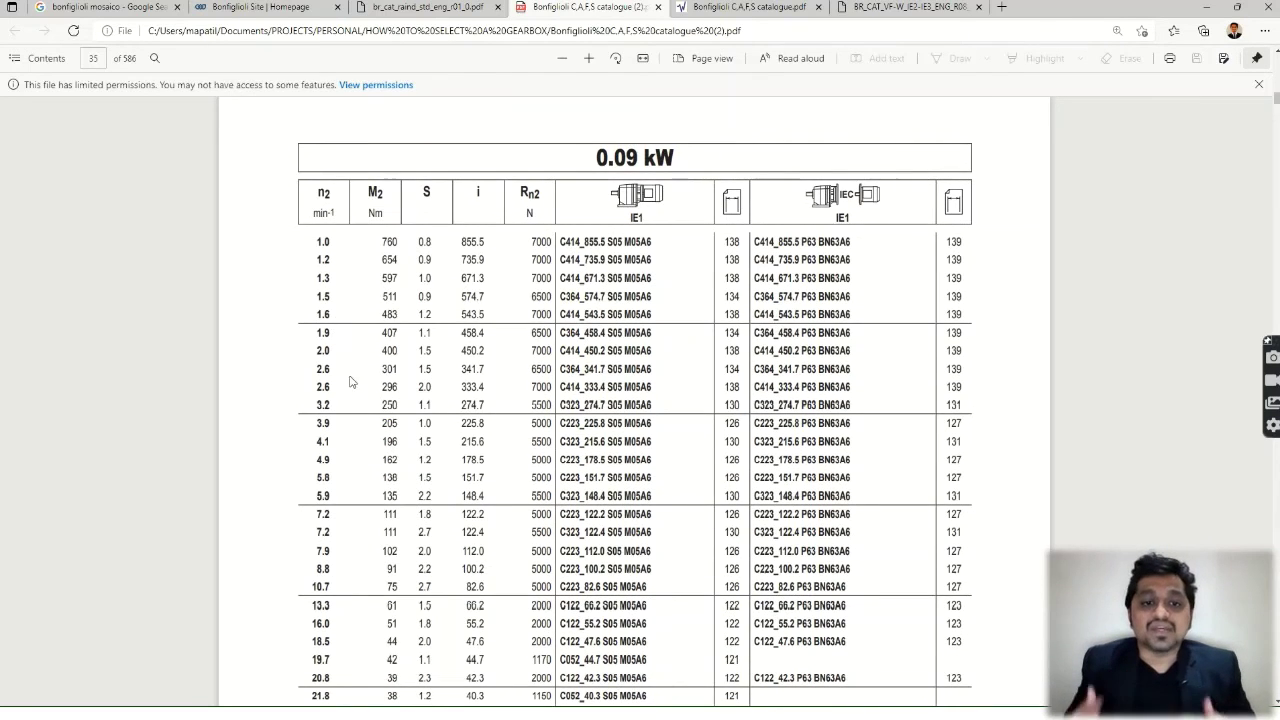
{"action": "scroll", "coordinate": [353, 383], "scroll_direction": "down", "scroll_amount": 3}
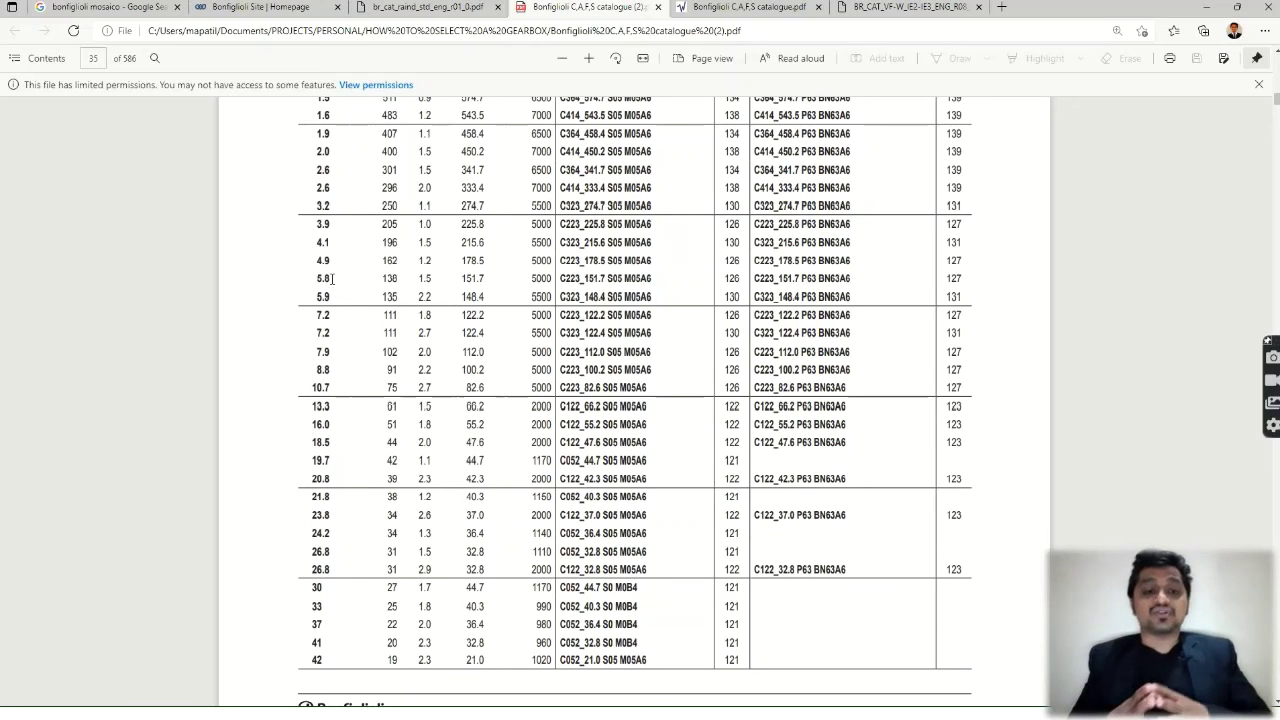
{"action": "scroll", "coordinate": [336, 280], "scroll_direction": "up", "scroll_amount": 2}
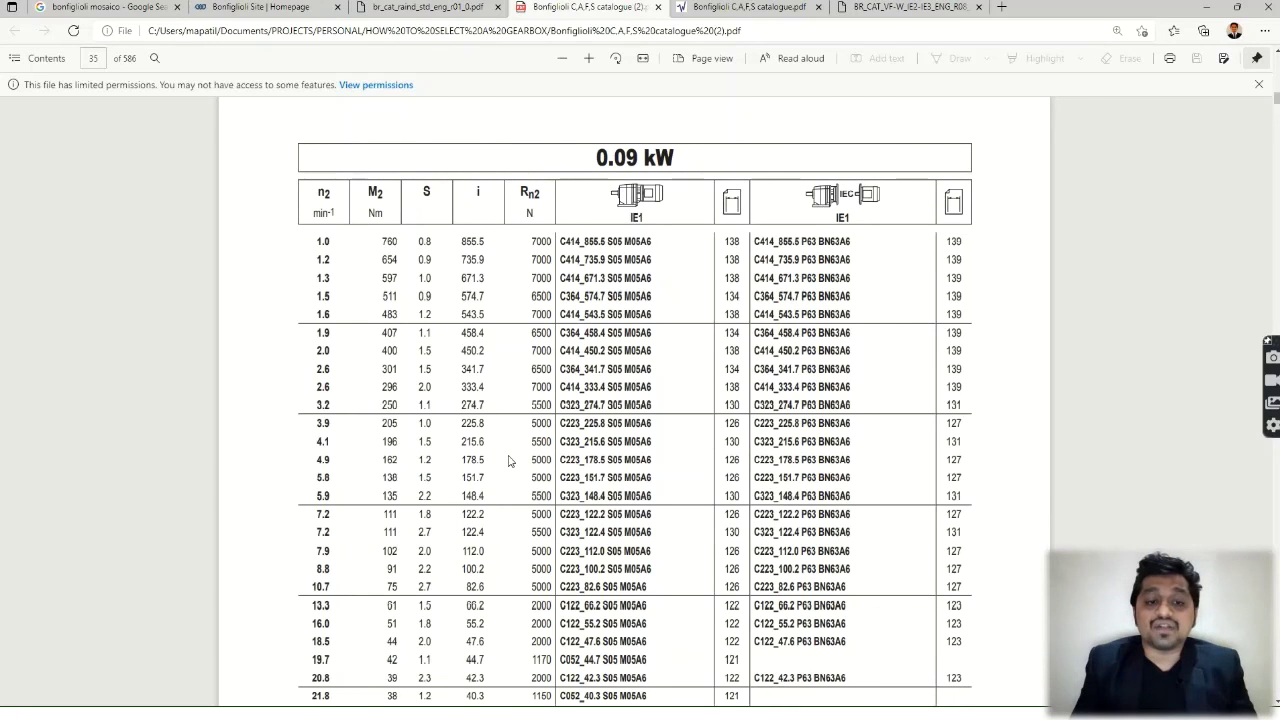
{"action": "scroll", "coordinate": [511, 458], "scroll_direction": "down", "scroll_amount": 10}
{"action": "scroll", "coordinate": [527, 484], "scroll_direction": "down", "scroll_amount": 5}
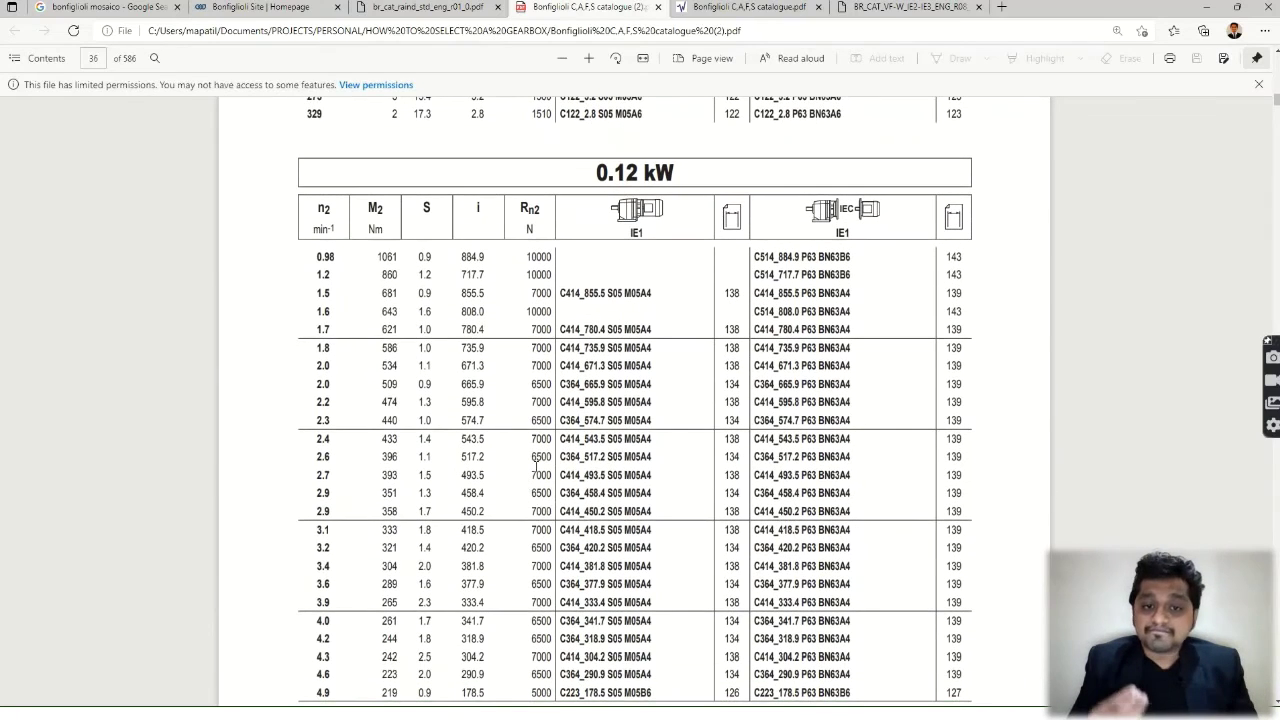
{"action": "scroll", "coordinate": [695, 435], "scroll_direction": "down", "scroll_amount": 15}
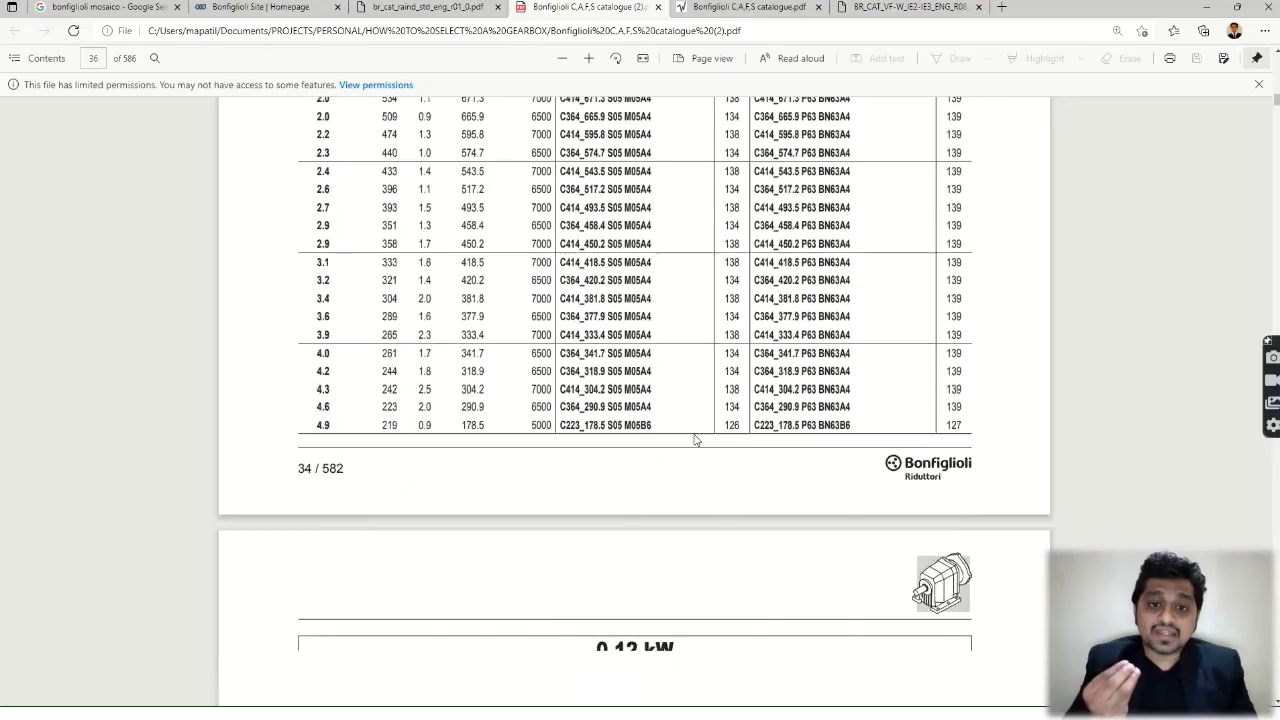
{"action": "scroll", "coordinate": [695, 441], "scroll_direction": "down", "scroll_amount": 15}
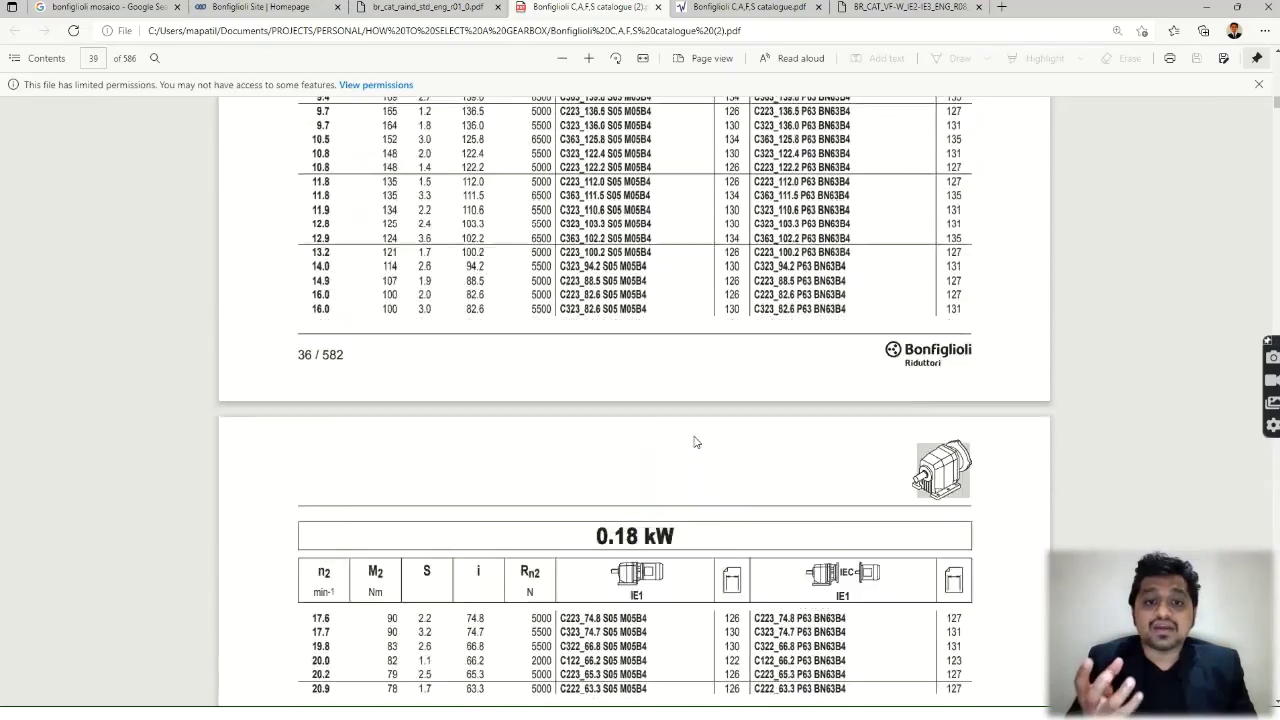
{"action": "scroll", "coordinate": [695, 441], "scroll_direction": "down", "scroll_amount": 12}
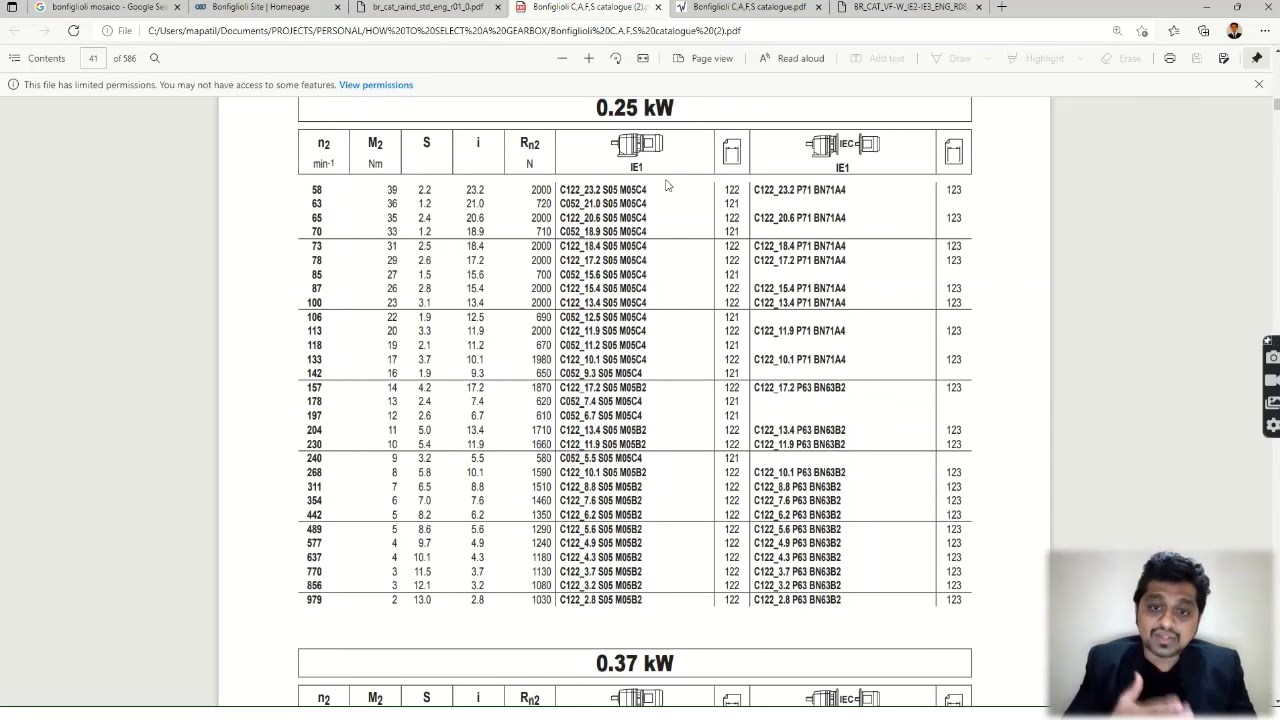
Switch to the VF-W worm-gear catalogue and move into its pages
{"action": "left_click", "coordinate": [887, 10]}
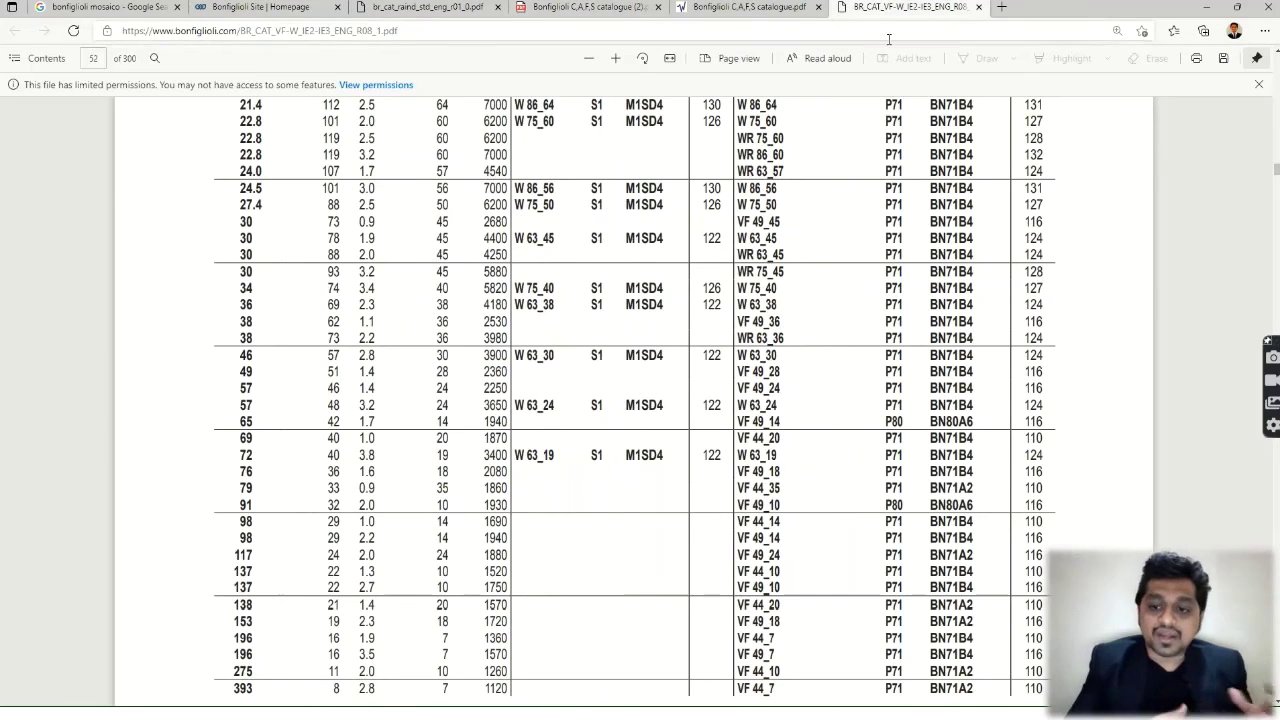
{"action": "left_click", "coordinate": [1275, 152]}
{"action": "left_click_drag", "start_coordinate": [1275, 152], "coordinate": [1266, 43]}
{"action": "scroll", "coordinate": [510, 300], "scroll_direction": "down", "scroll_amount": 5}
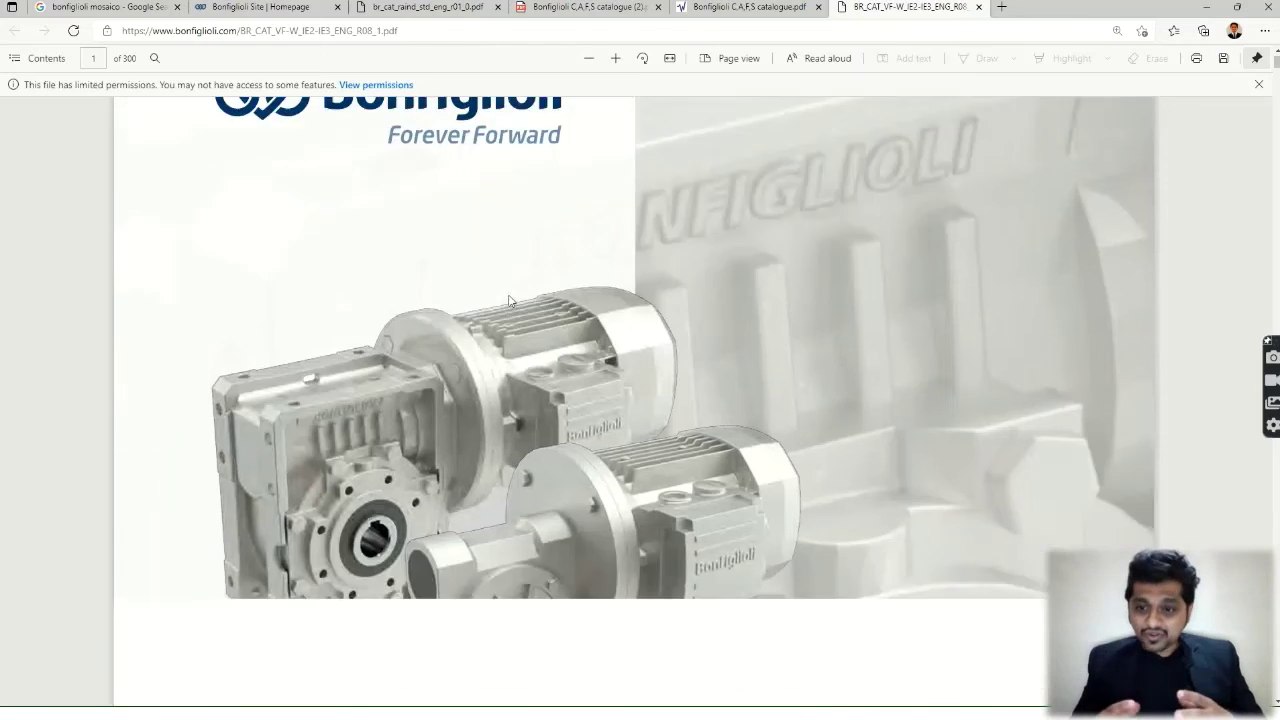
{"action": "scroll", "coordinate": [510, 303], "scroll_direction": "down", "scroll_amount": 1}
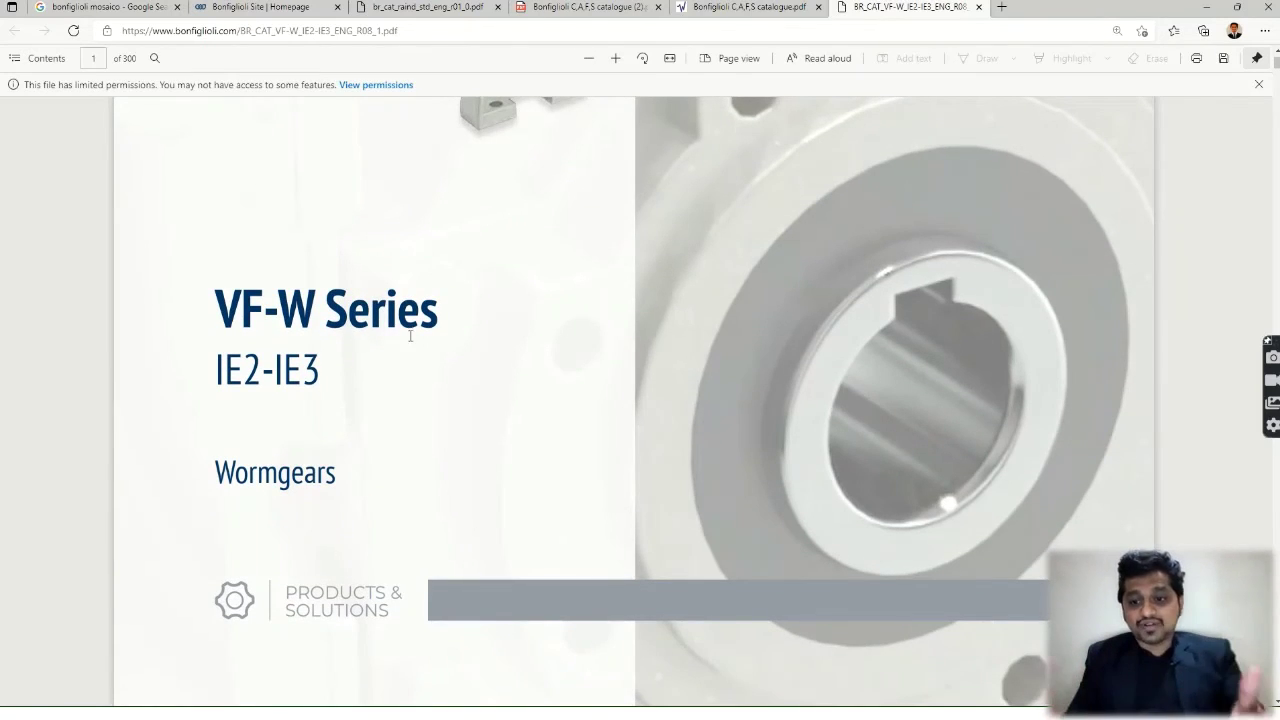
{"action": "scroll", "coordinate": [1260, 147], "scroll_direction": "down", "scroll_amount": 2}
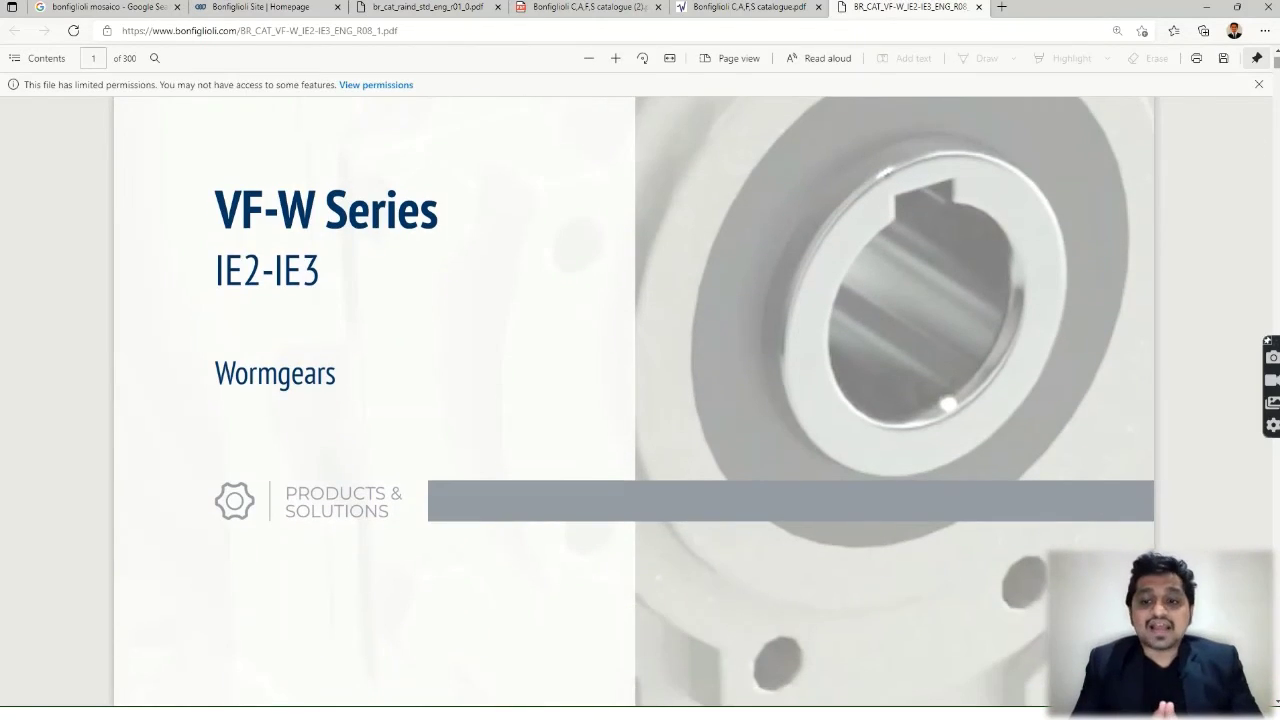
Review the VF-W 0.25 kW selection table on page 48
{"action": "left_click_drag", "start_coordinate": [1276, 64], "coordinate": [1276, 163]}
{"action": "scroll", "coordinate": [700, 389], "scroll_direction": "down", "scroll_amount": 5}
{"action": "scroll", "coordinate": [700, 389], "scroll_direction": "up", "scroll_amount": 4}
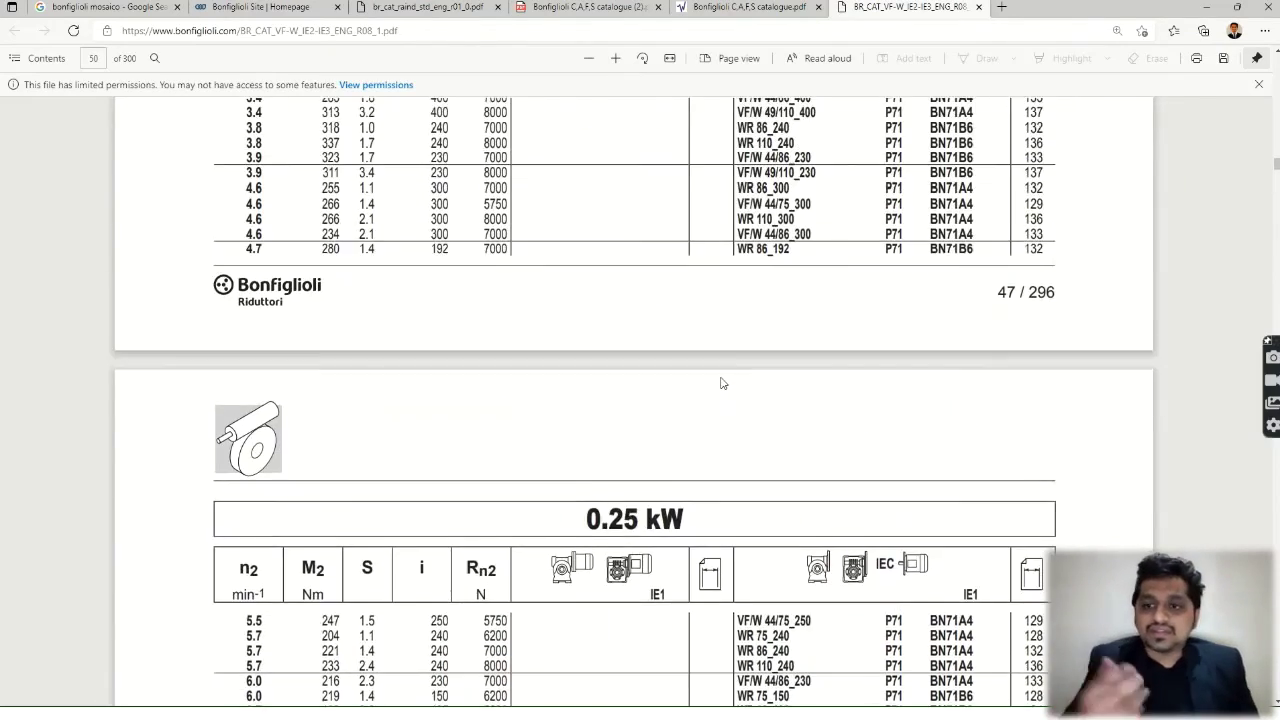
{"action": "scroll", "coordinate": [700, 389], "scroll_direction": "down", "scroll_amount": 1}
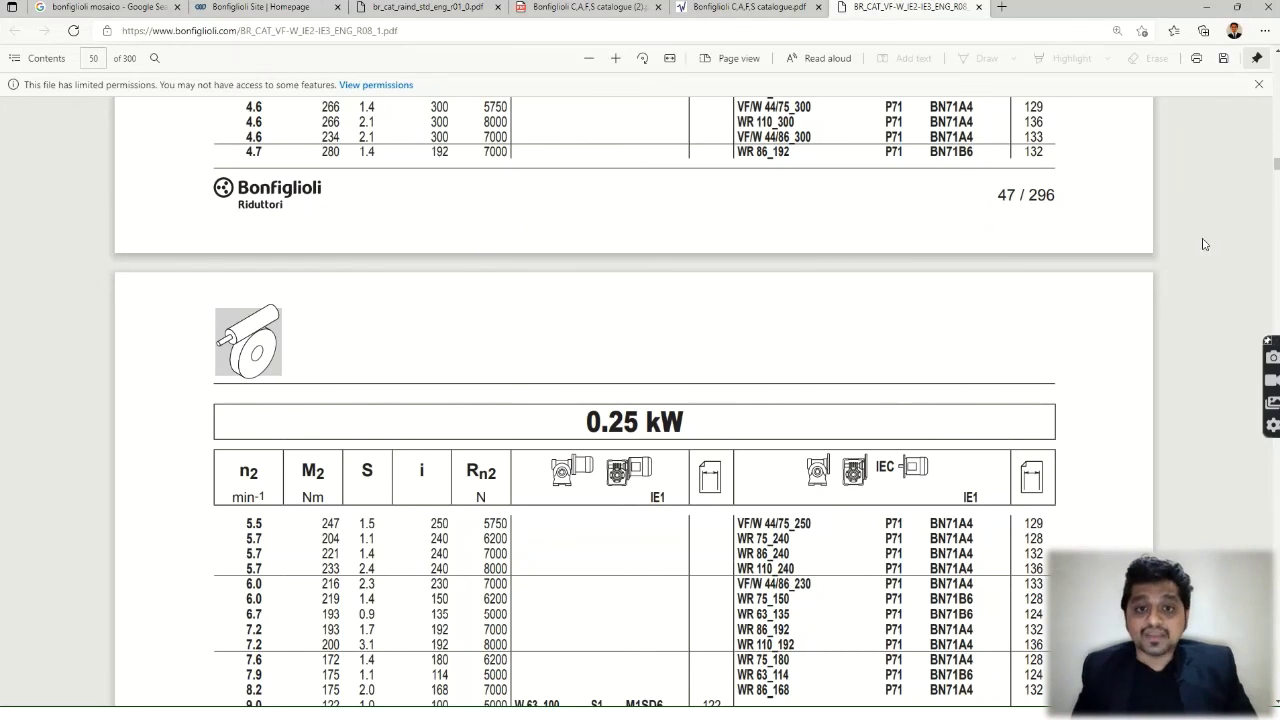
Return to page 1, the cover of the BR_CAT_VF-W_IE2-IE3_ENG catalogue
{"action": "left_click_drag", "start_coordinate": [1276, 168], "coordinate": [1276, 58]}
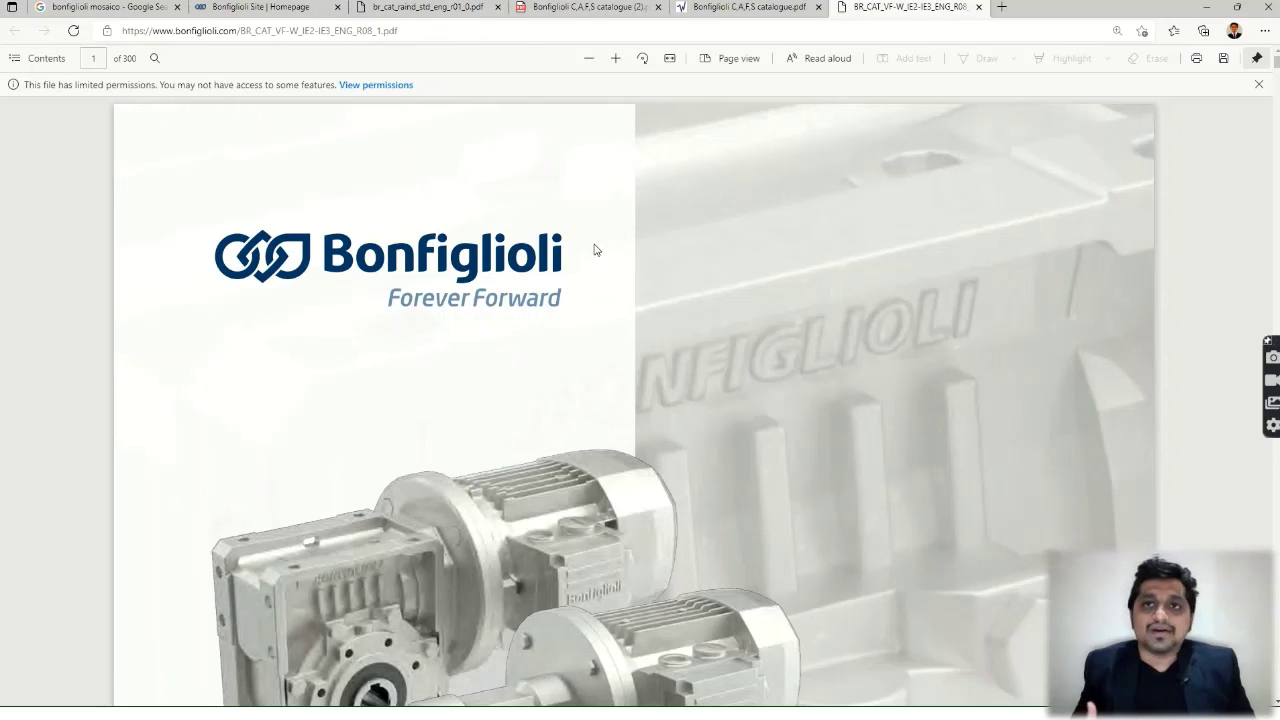
{"action": "mouse_move", "coordinate": [598, 4]}
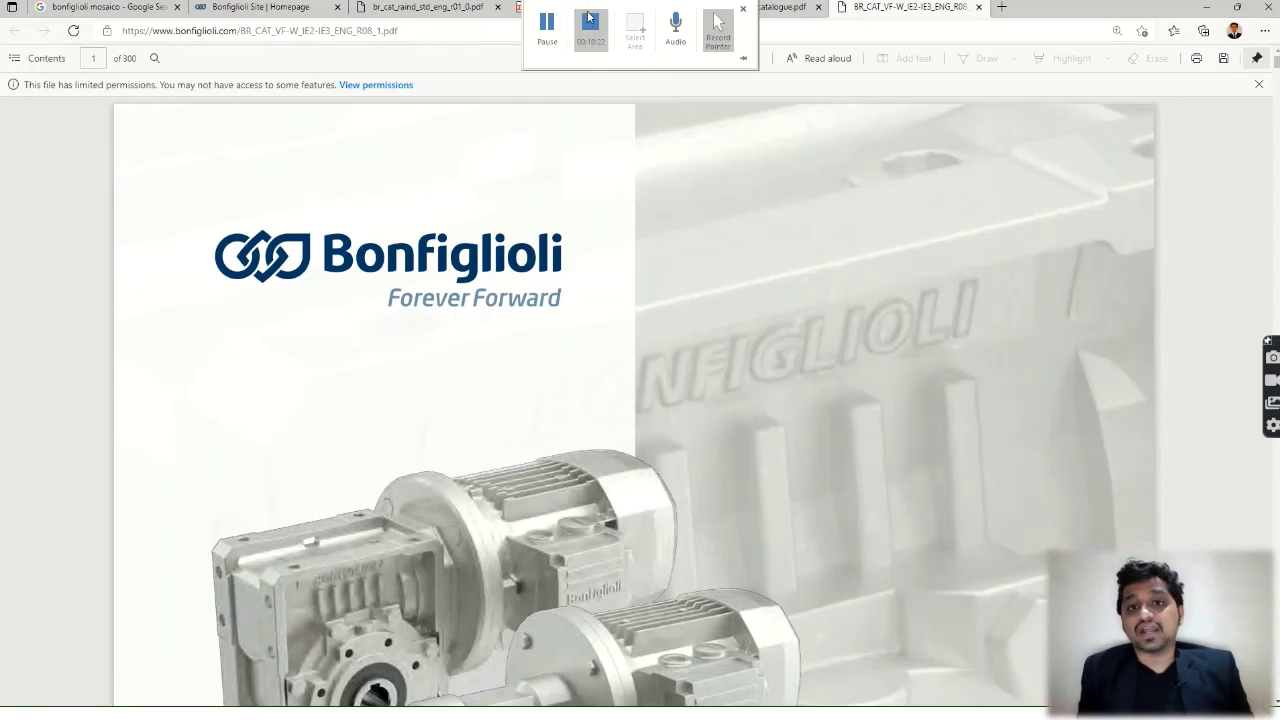
{"action": "left_click", "coordinate": [586, 28]}
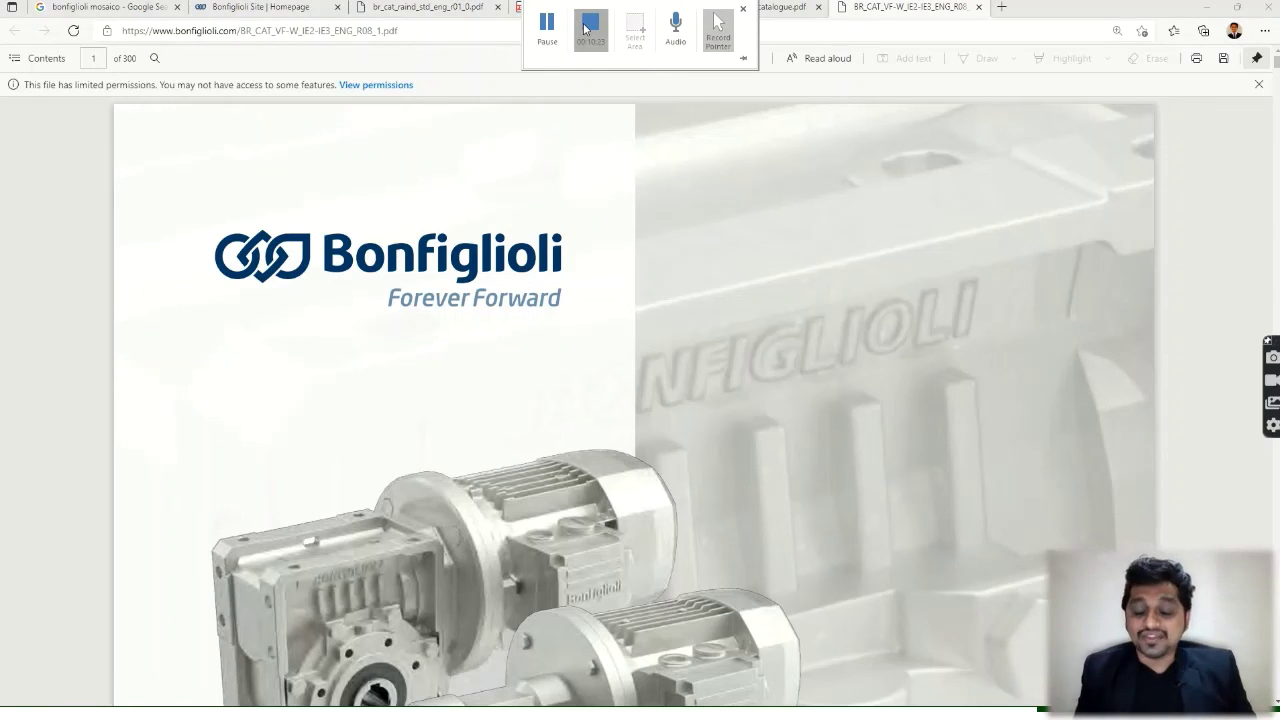